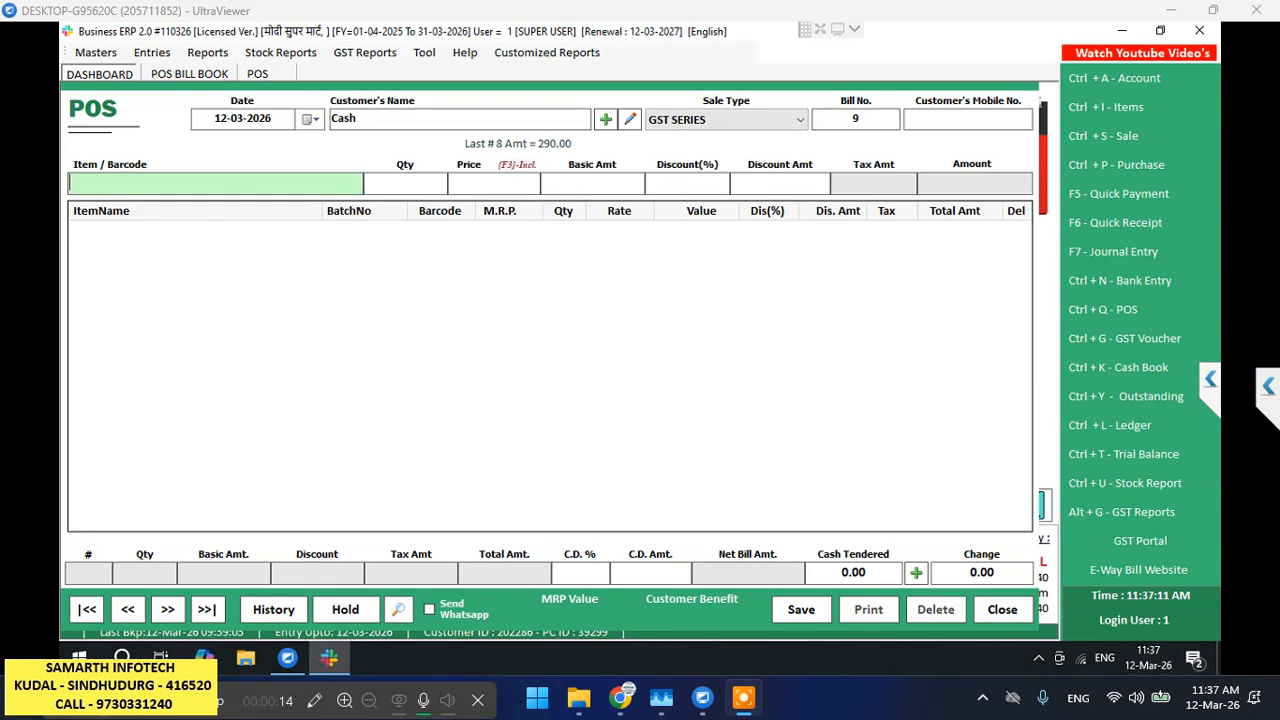
{"action": "type", "text": "8901063093287"}
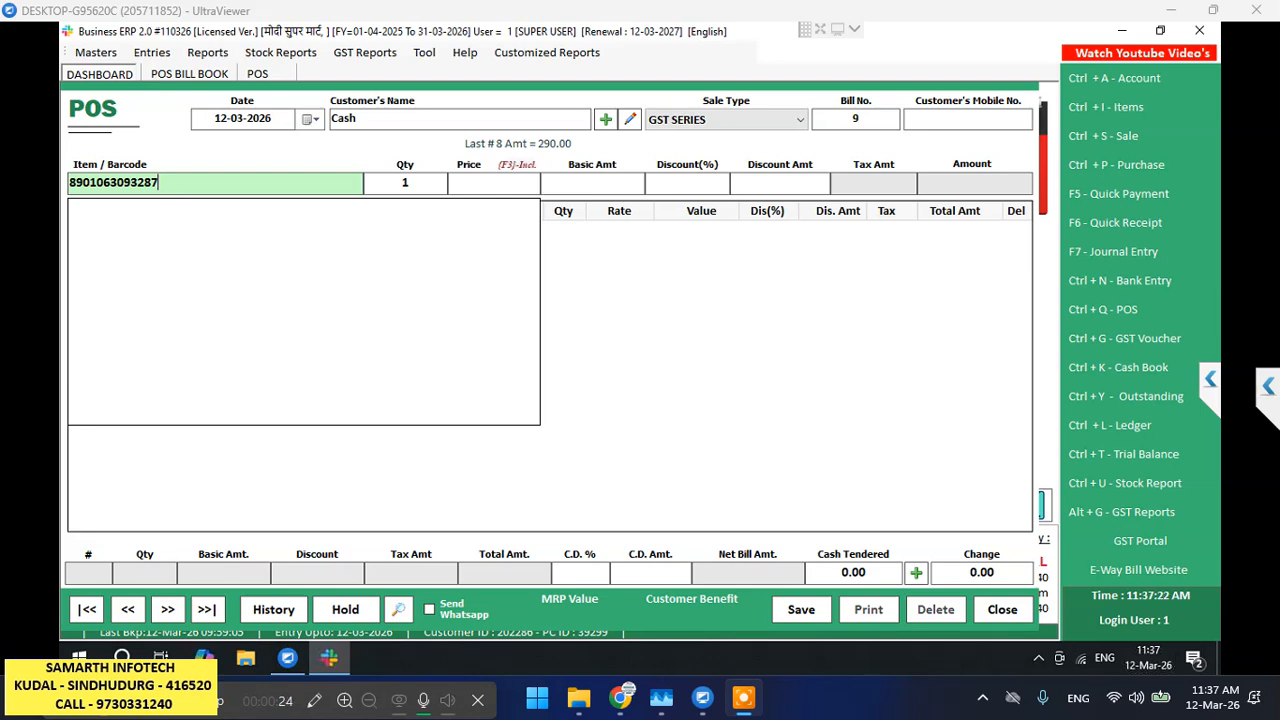
{"action": "key", "text": "BackSpace"}
{"action": "key", "text": "BackSpace"}
{"action": "key", "text": "BackSpace"}
{"action": "key", "text": "BackSpace"}
{"action": "key", "text": "BackSpace"}
{"action": "key", "text": "BackSpace"}
{"action": "key", "text": "BackSpace"}
{"action": "key", "text": "BackSpace"}
{"action": "key", "text": "BackSpace"}
{"action": "key", "text": "BackSpace"}
{"action": "key", "text": "BackSpace"}
{"action": "key", "text": "BackSpace"}
{"action": "key", "text": "BackSpace"}
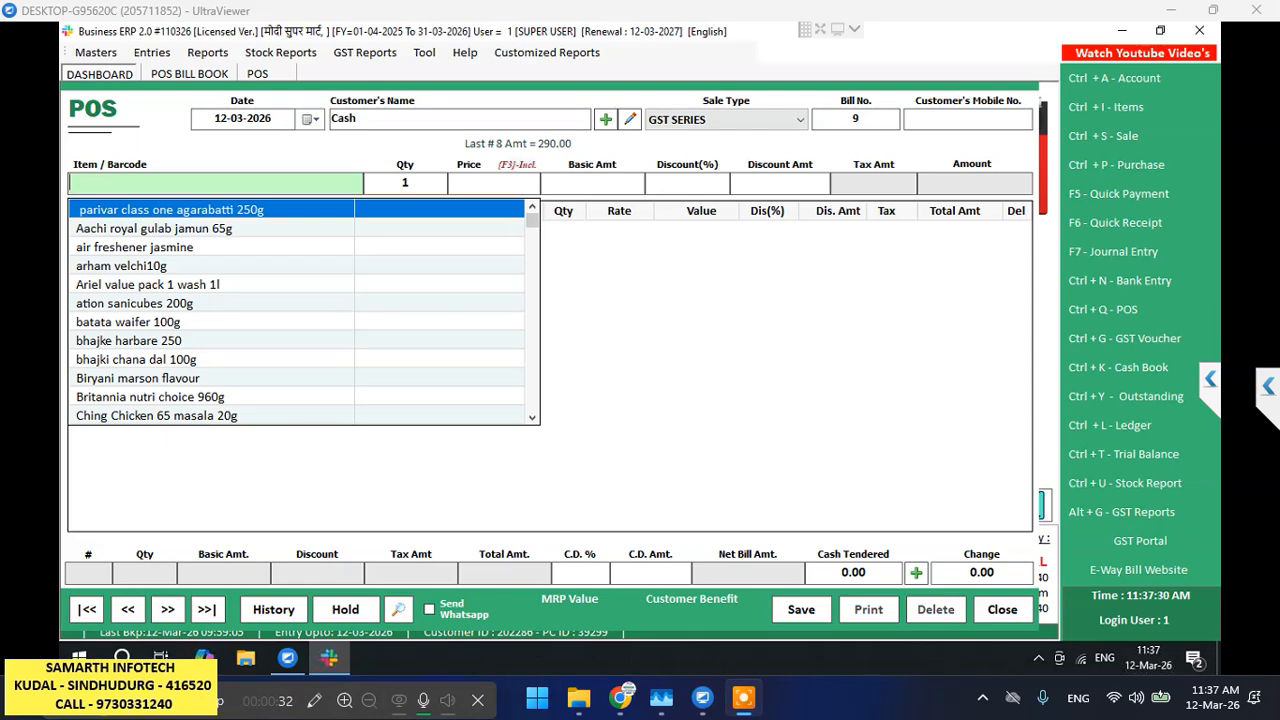
- Search the items for "good", select Britannia good day cookies 200g and open its item record for editing
{"action": "type", "text": "g"}
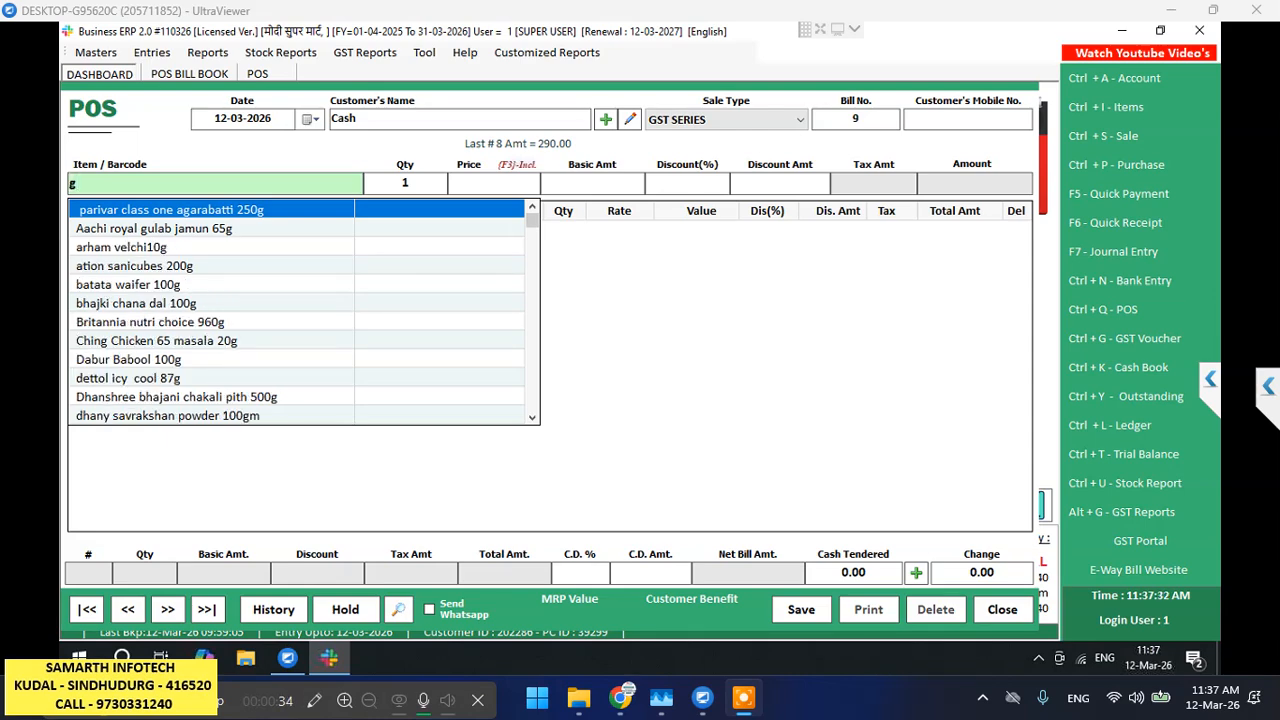
{"action": "type", "text": "ood"}
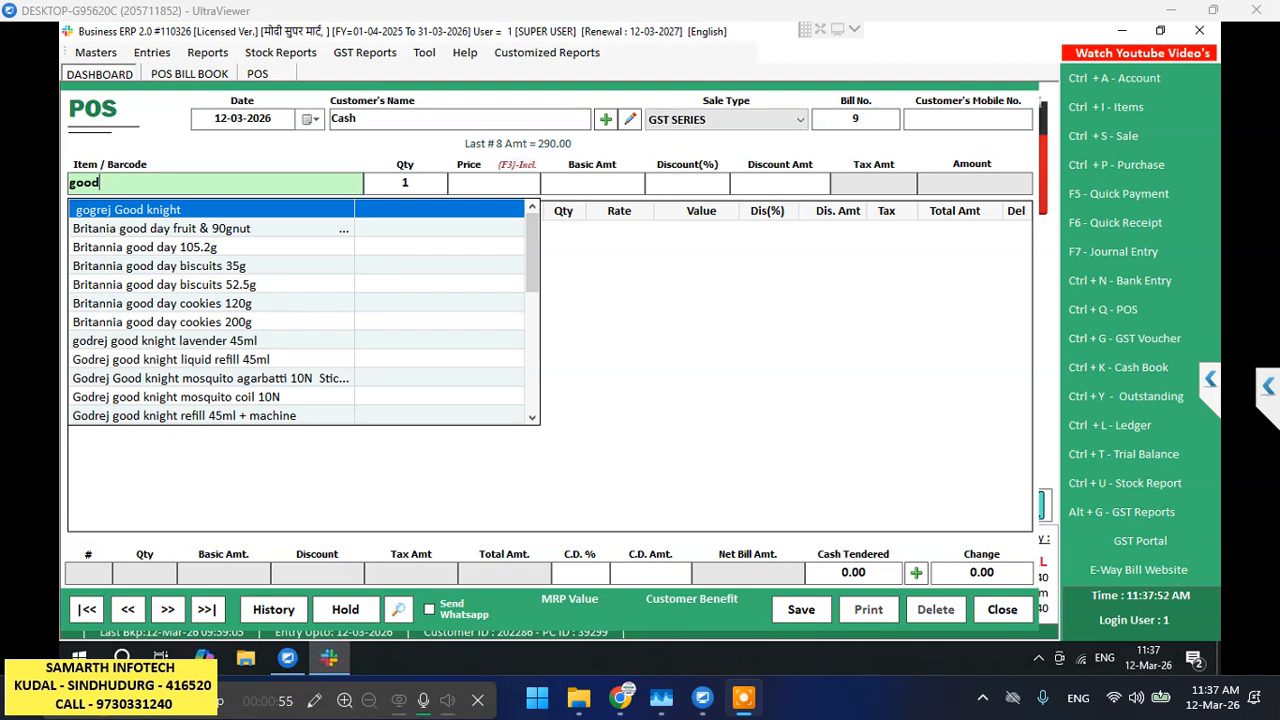
{"action": "left_click", "coordinate": [200, 322]}
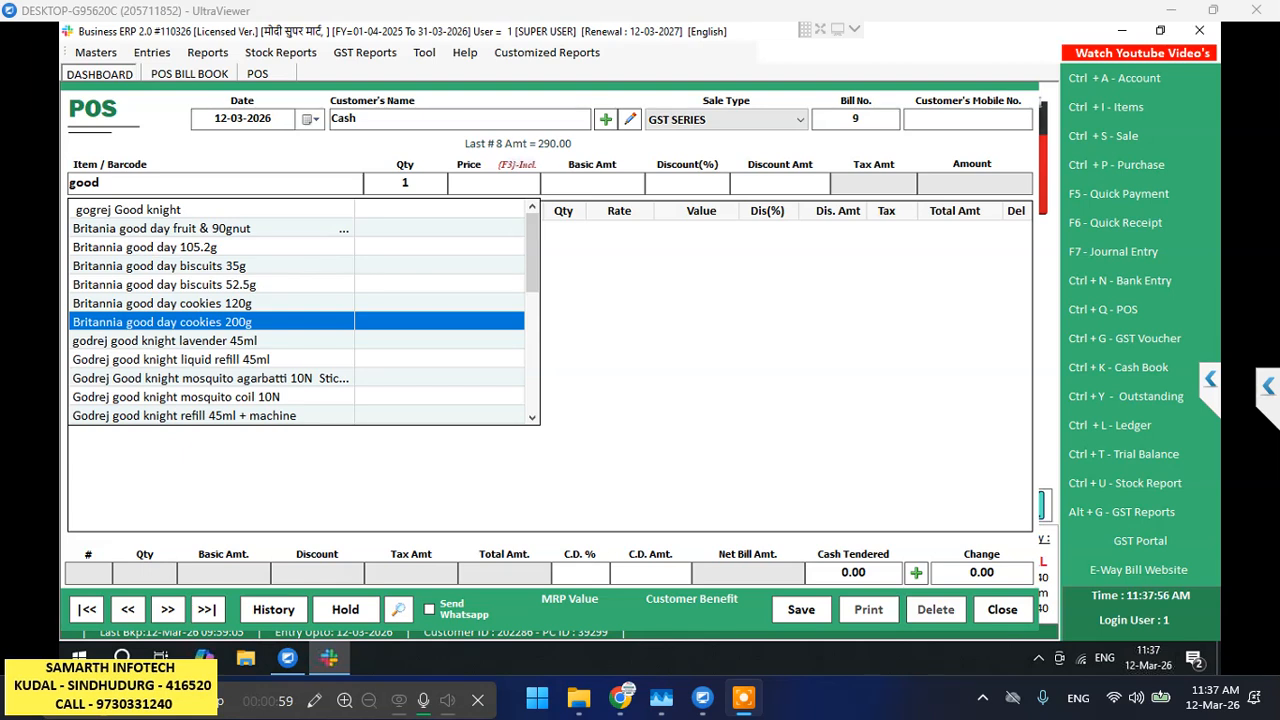
{"action": "key", "text": "Return"}
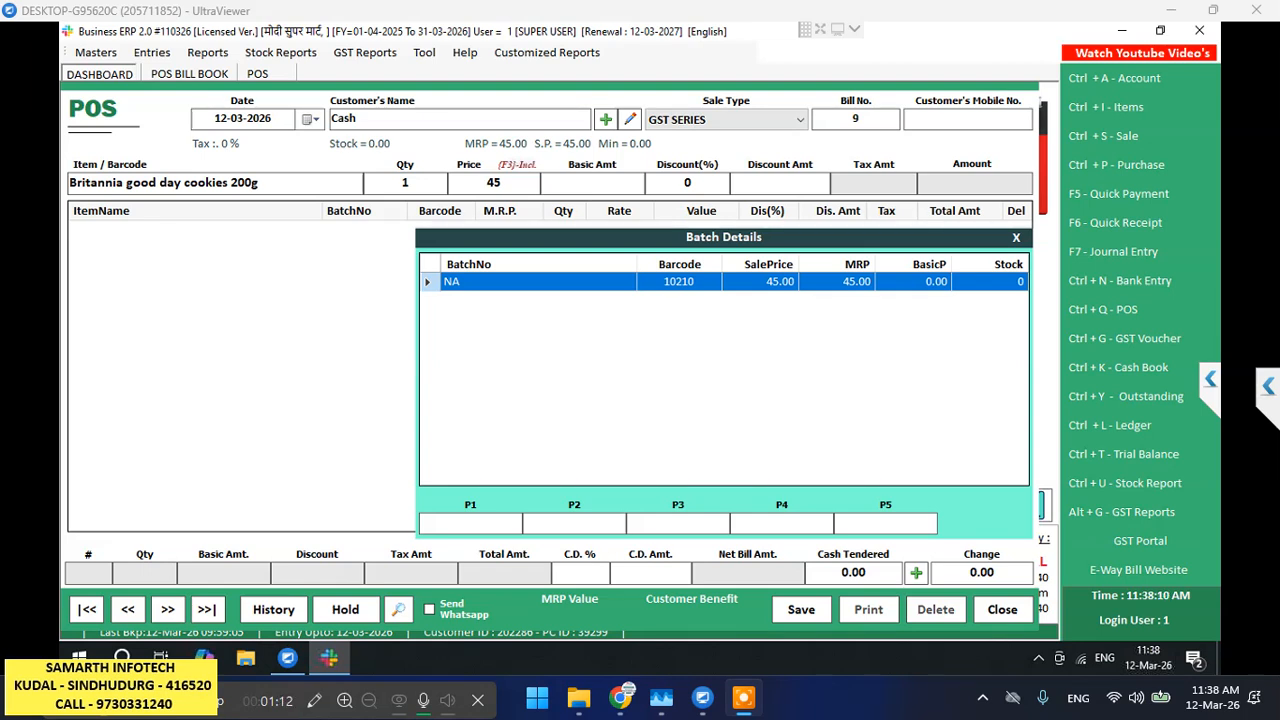
{"action": "left_click", "coordinate": [260, 183]}
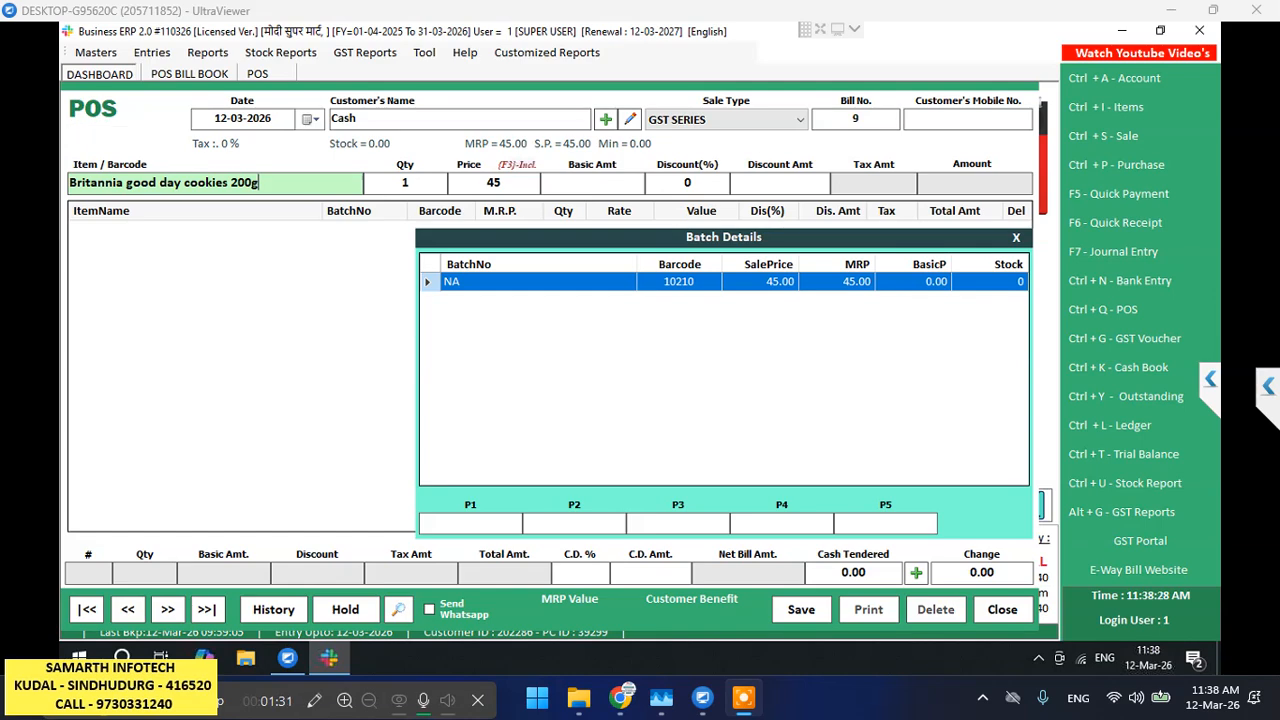
{"action": "key", "text": "F2"}
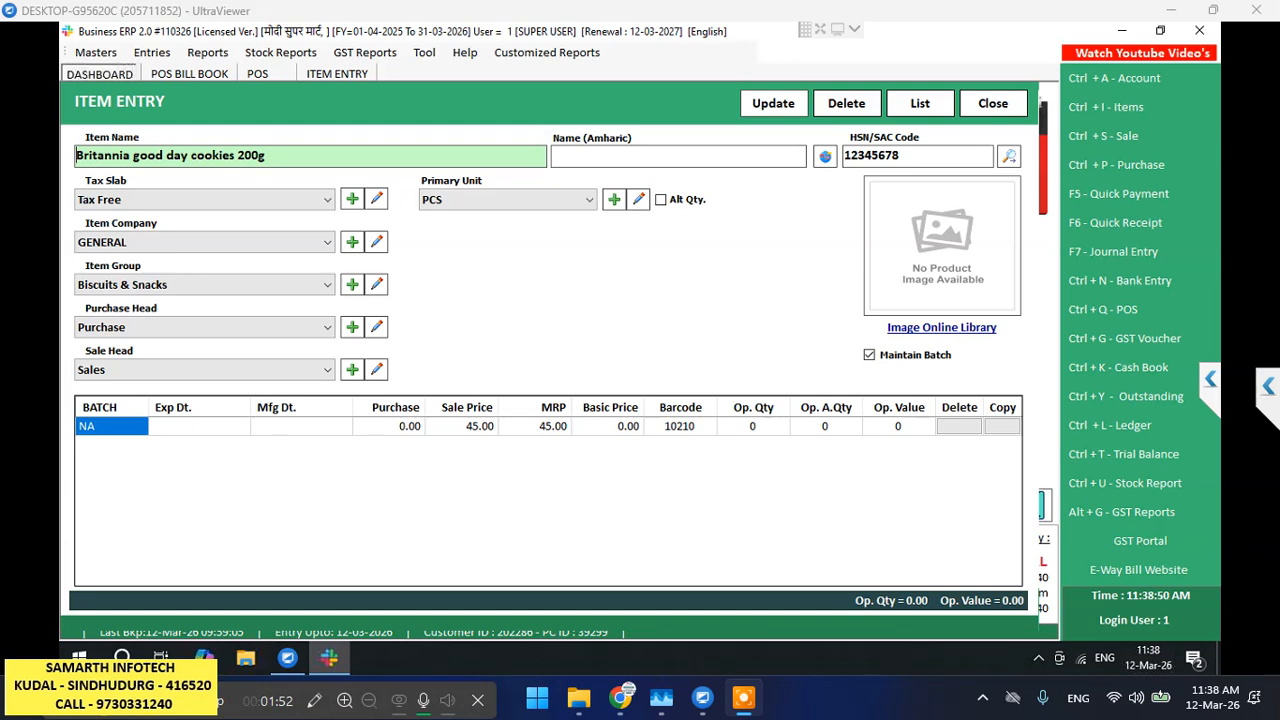
{"action": "left_click", "coordinate": [680, 427]}
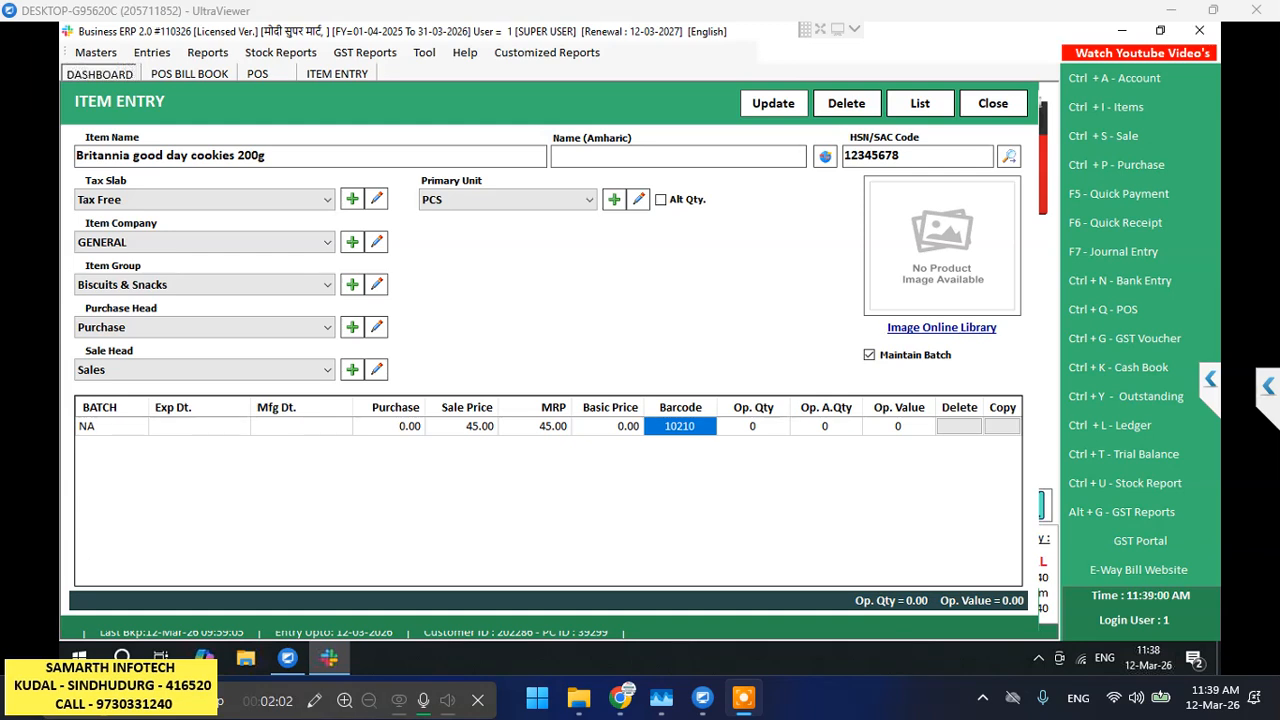
{"action": "type", "text": "8901063093287"}
{"action": "key", "text": "Return"}
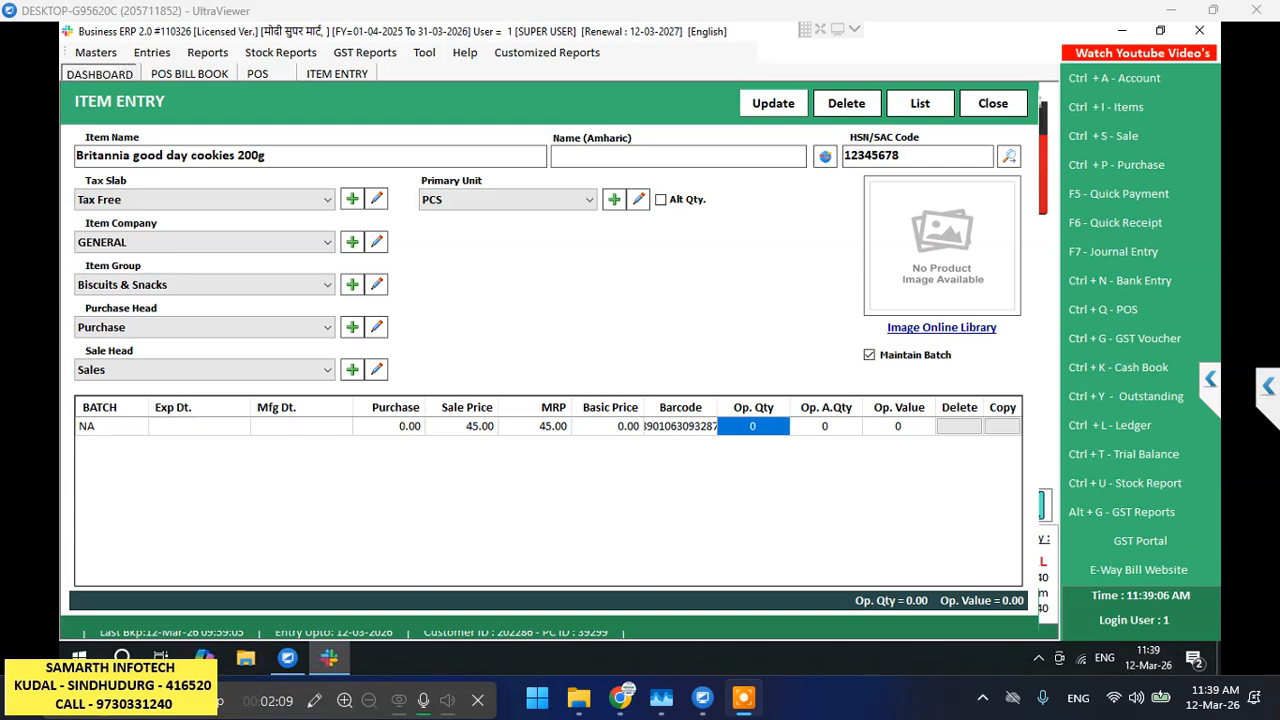
{"action": "left_click", "coordinate": [773, 103]}
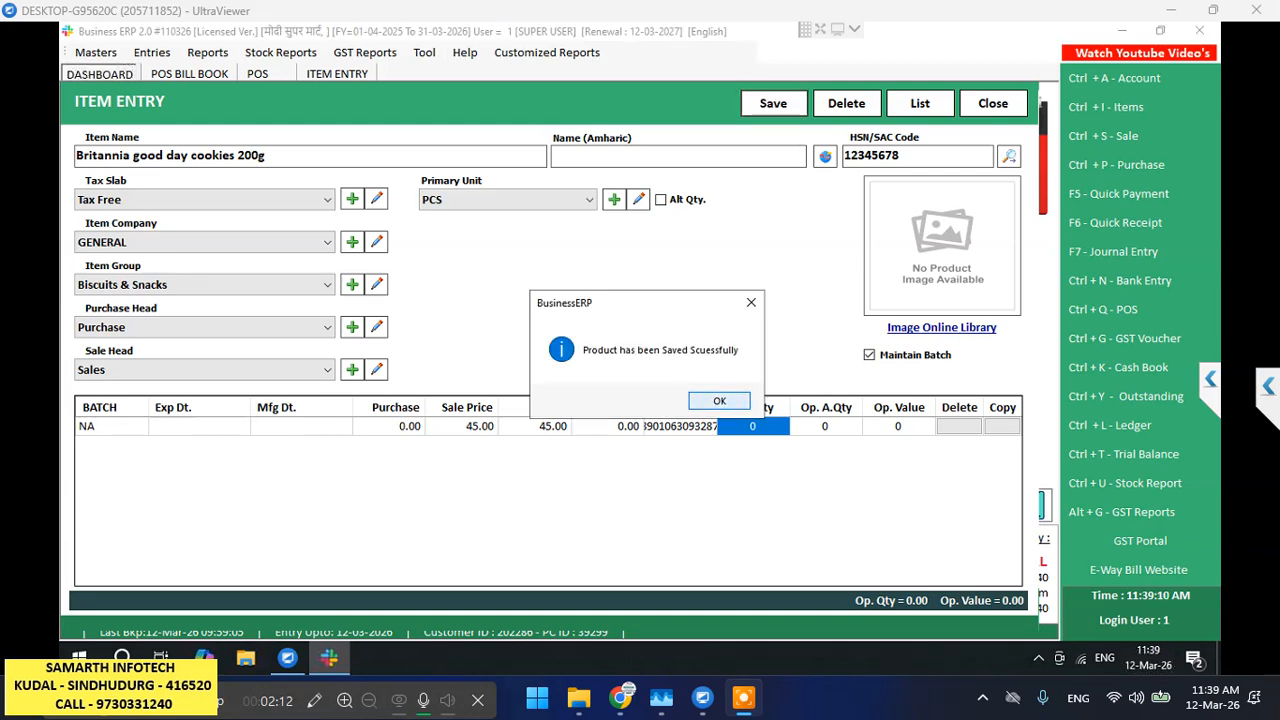
{"action": "key", "text": "Return"}
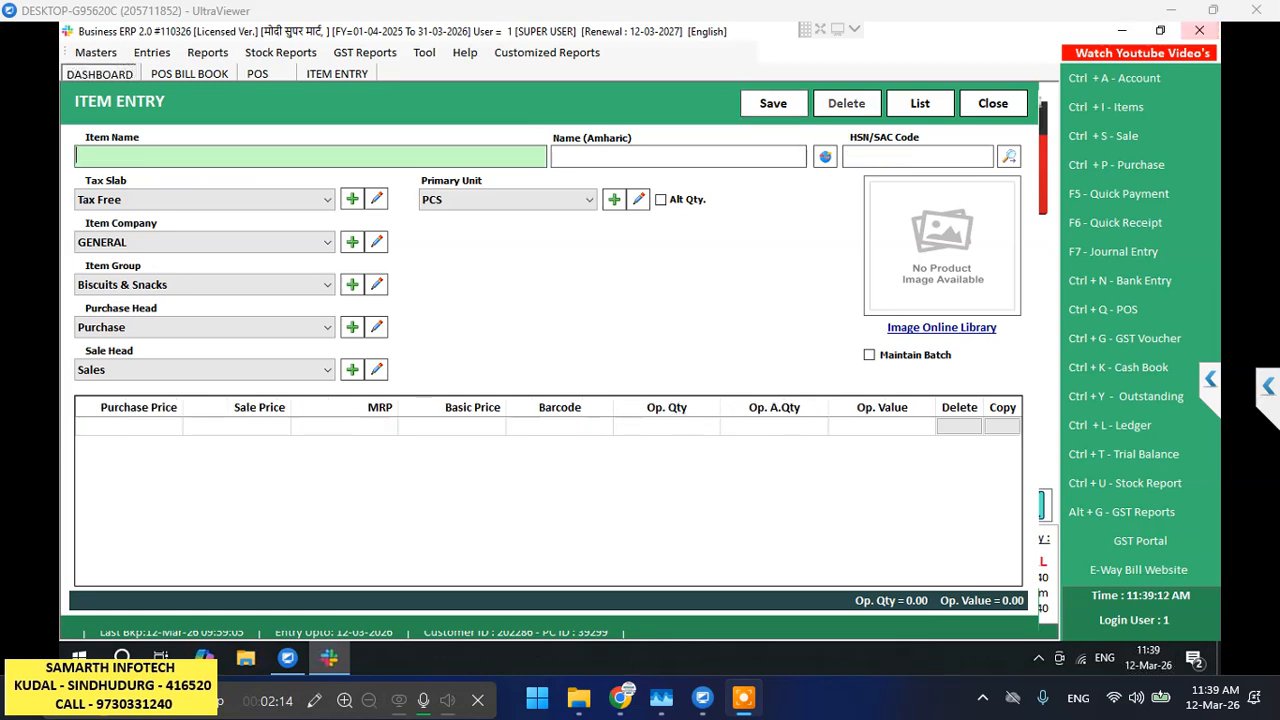
{"action": "left_click", "coordinate": [993, 103]}
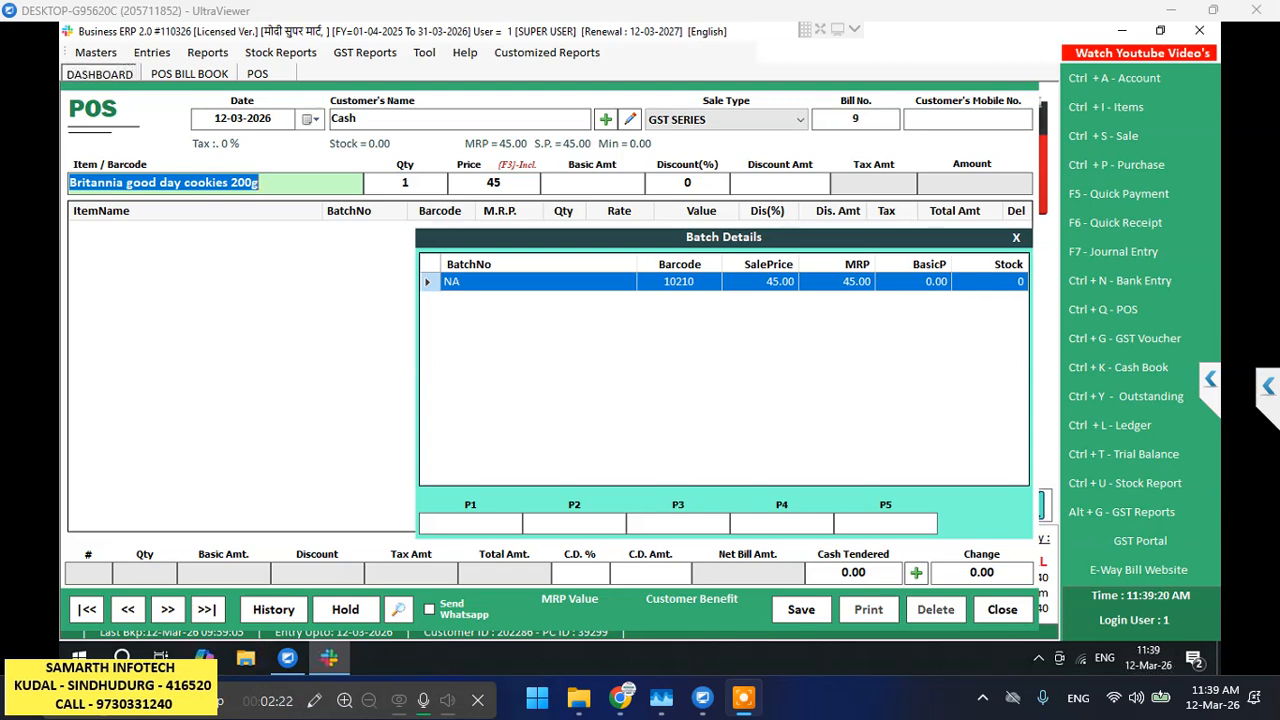
- Clear the selected item and add Britannia good day cookies 200g to the bill by its barcode
{"action": "key", "text": "BackSpace"}
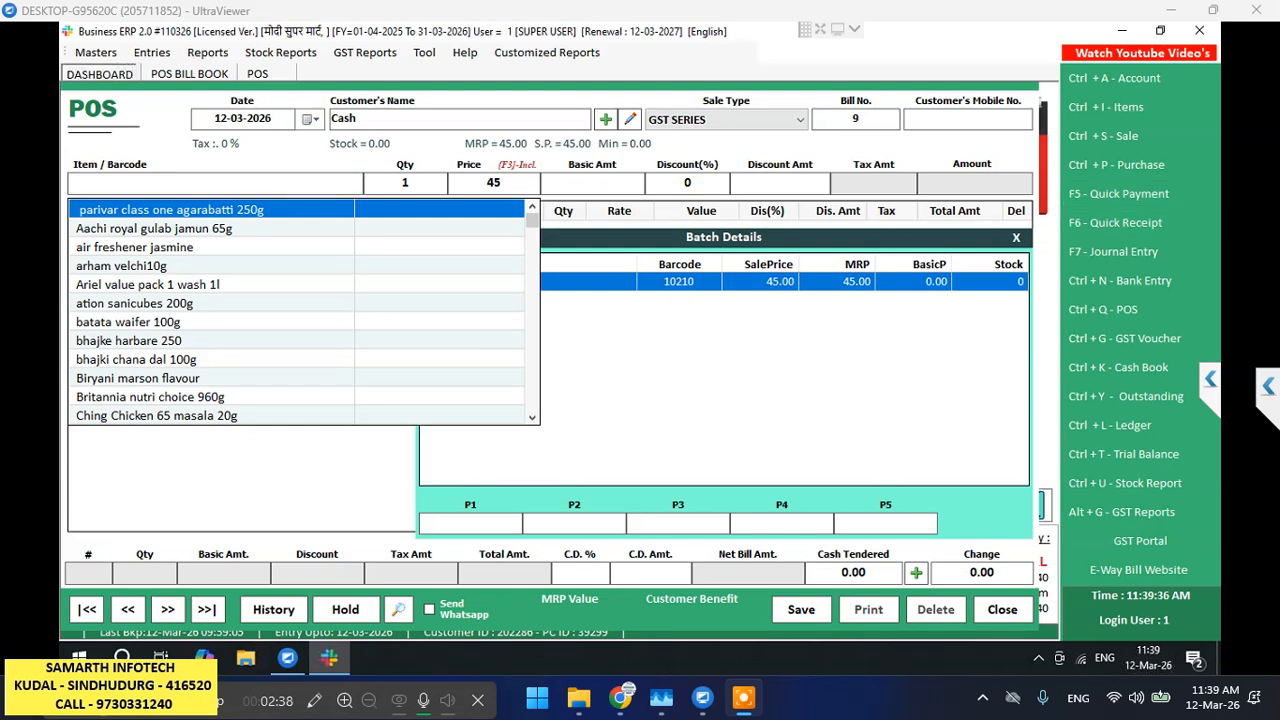
{"action": "key", "text": "Escape"}
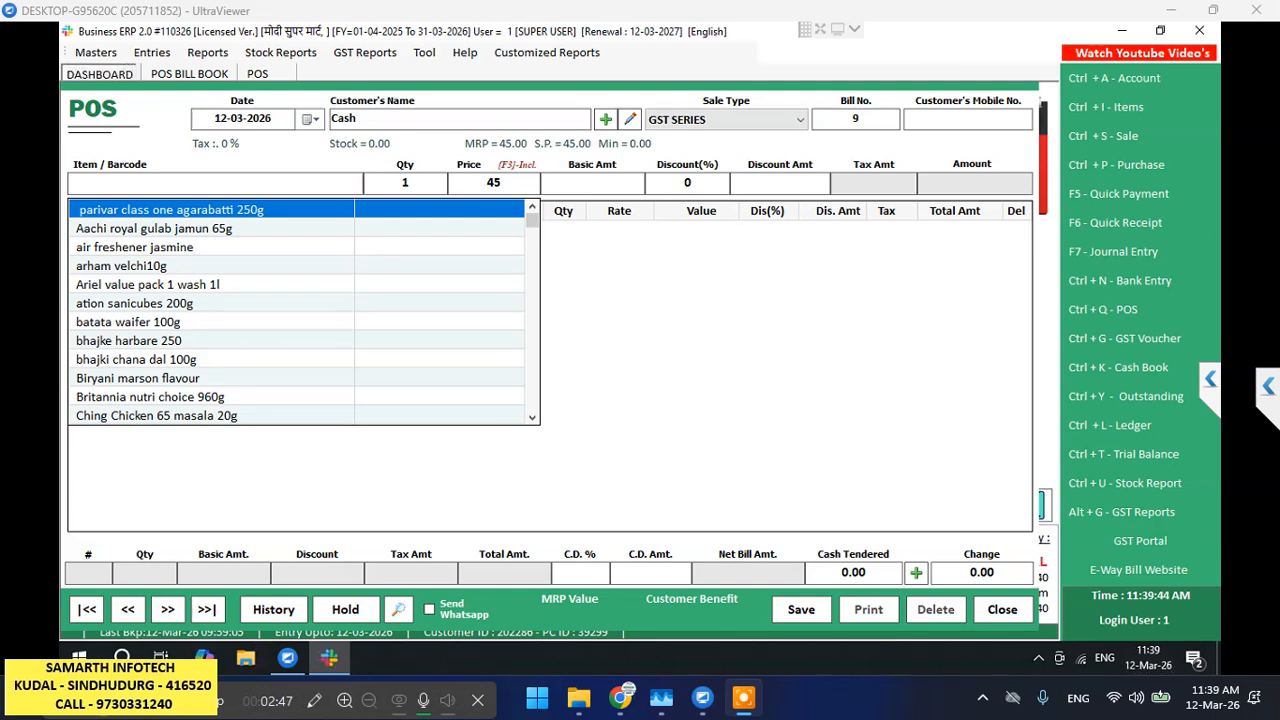
{"action": "left_click", "coordinate": [215, 183]}
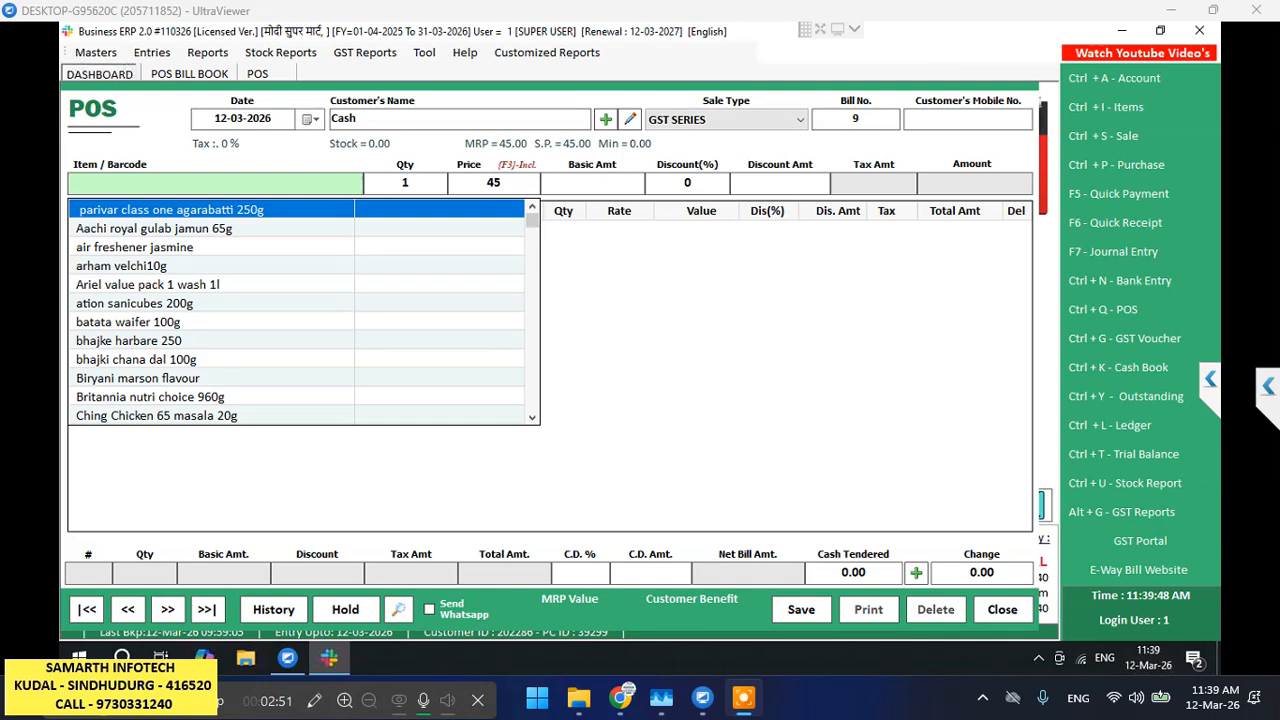
{"action": "type", "text": "8901063092497"}
{"action": "key", "text": "Return"}
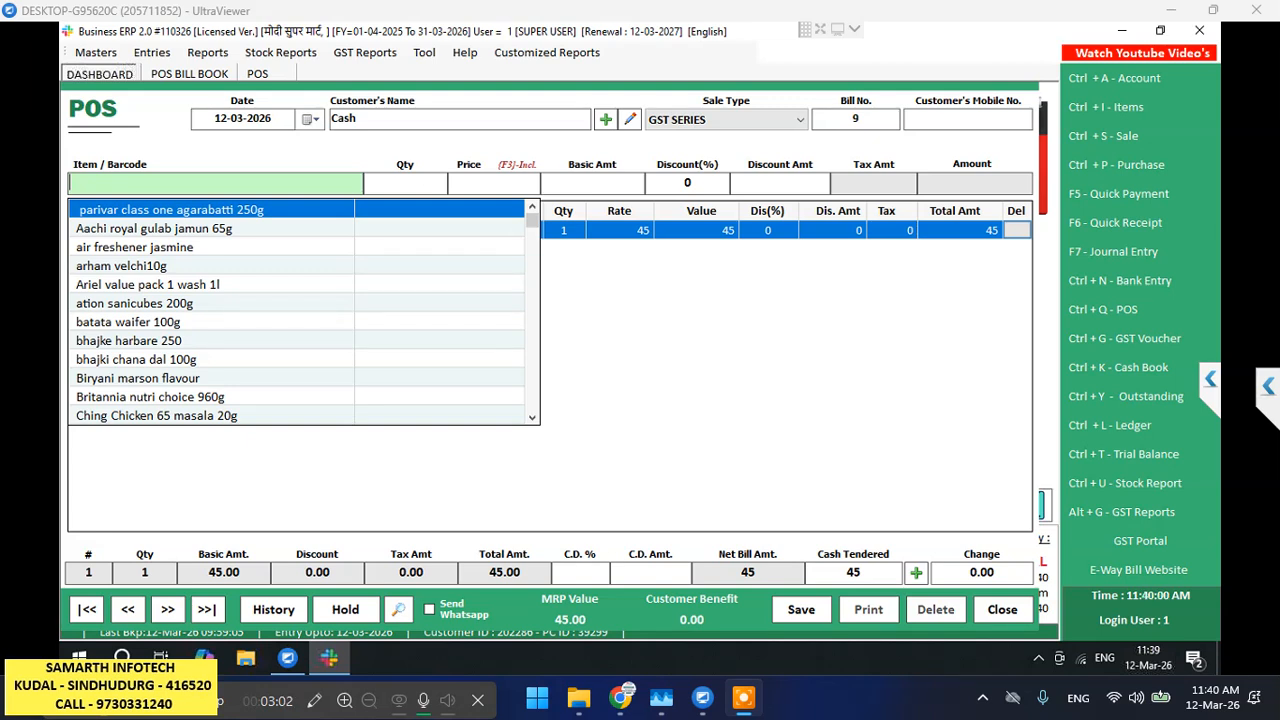
{"action": "key", "text": "Escape"}
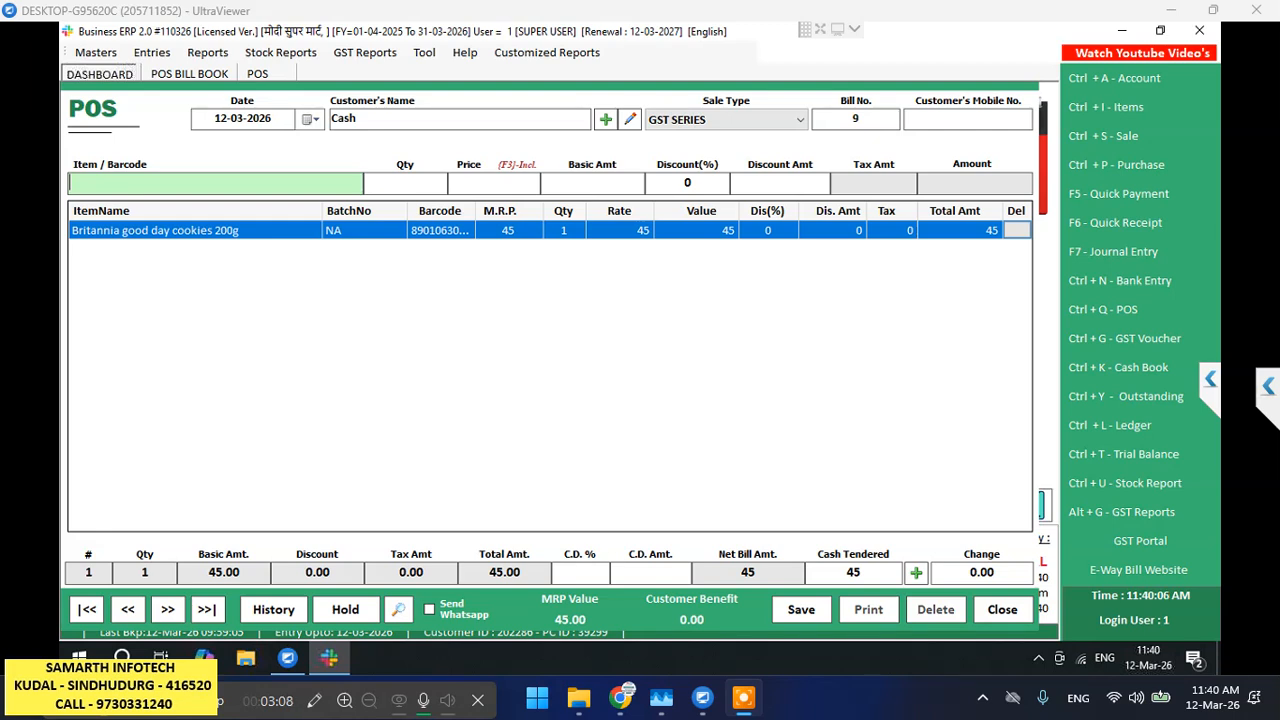
- Add one Jam o jam strawberry flavoured and two pariwar agarabatti 50g to the bill by barcode
{"action": "type", "text": "890"}
{"action": "key", "text": "Return"}
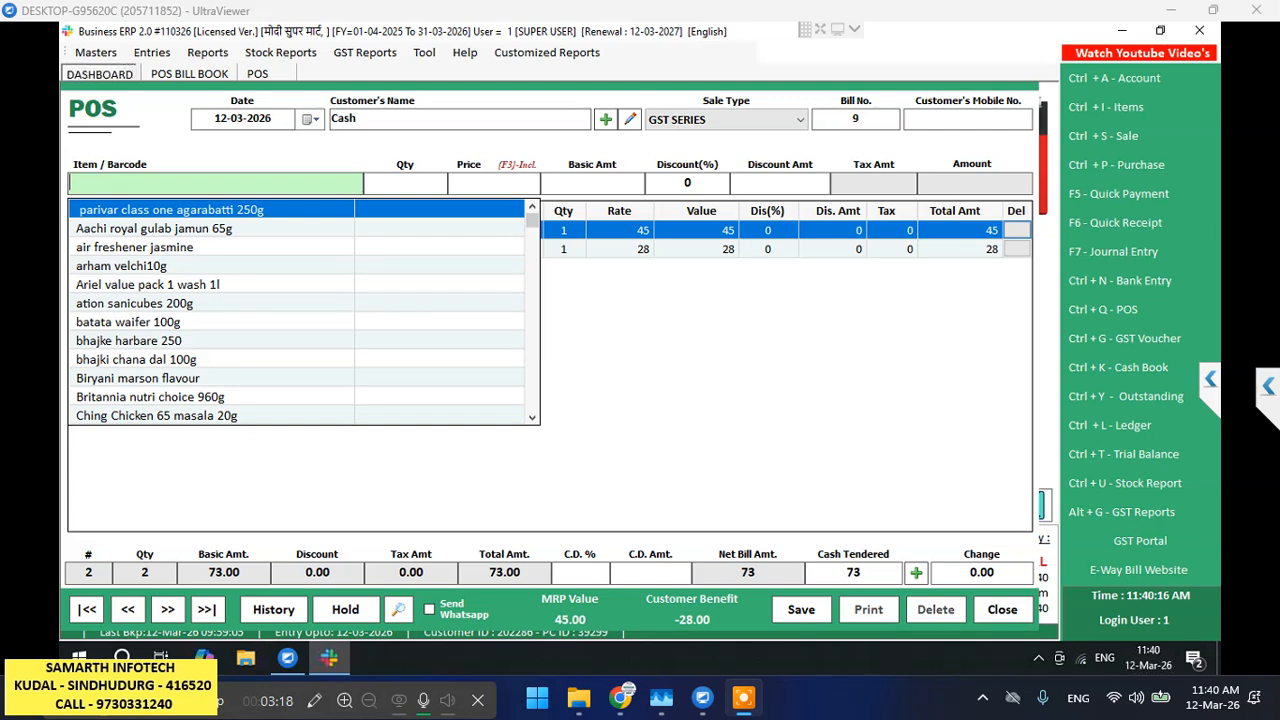
{"action": "key", "text": "Escape"}
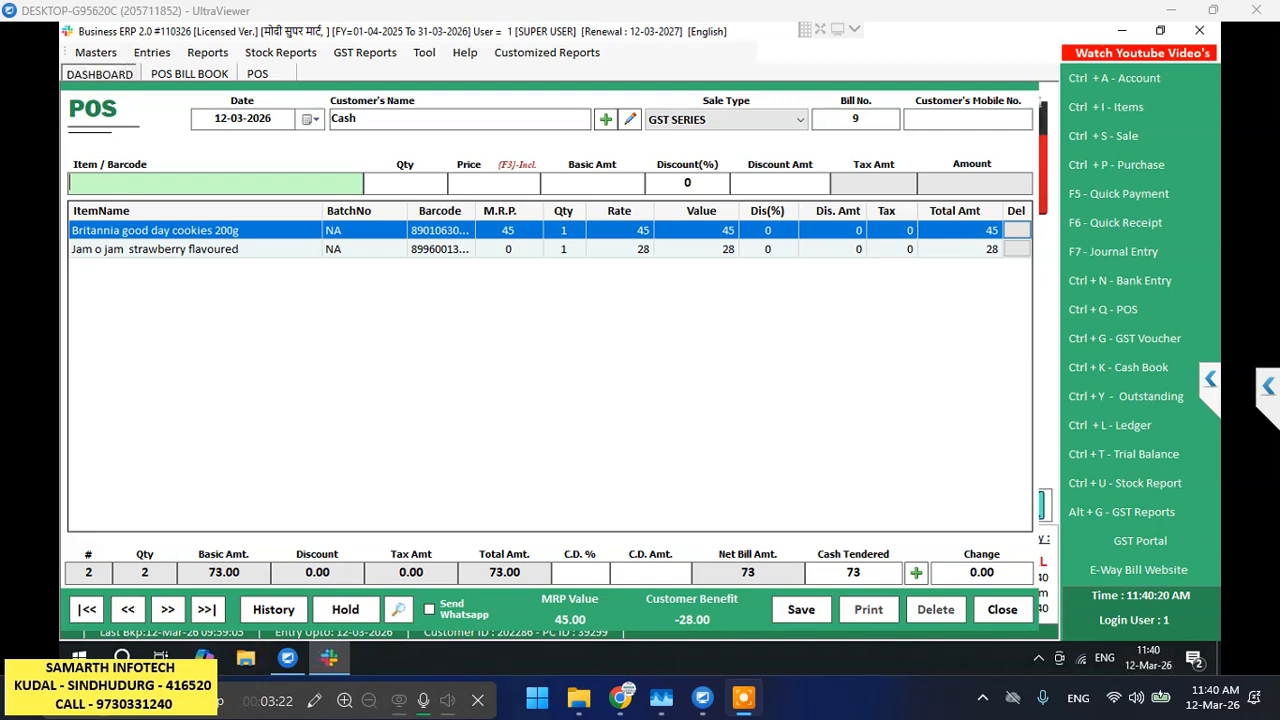
{"action": "type", "text": "8908010263328"}
{"action": "key", "text": "Return"}
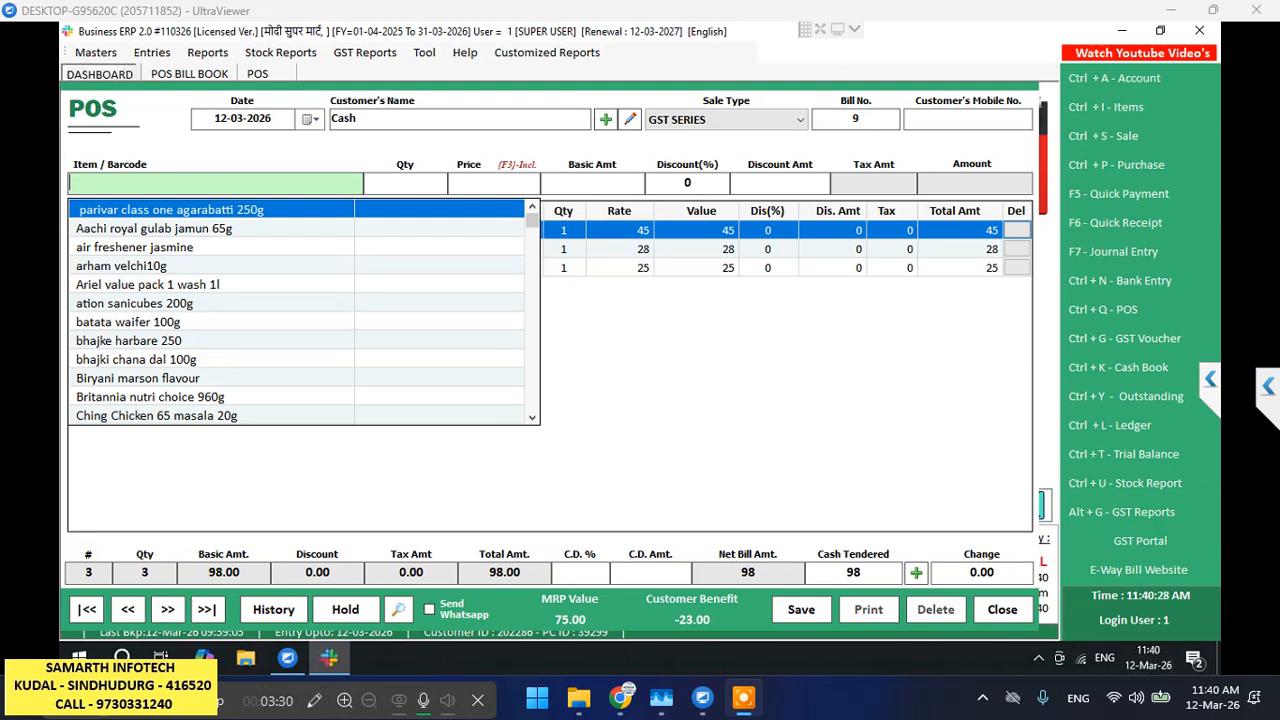
{"action": "type", "text": "890601026"}
{"action": "key", "text": "Return"}
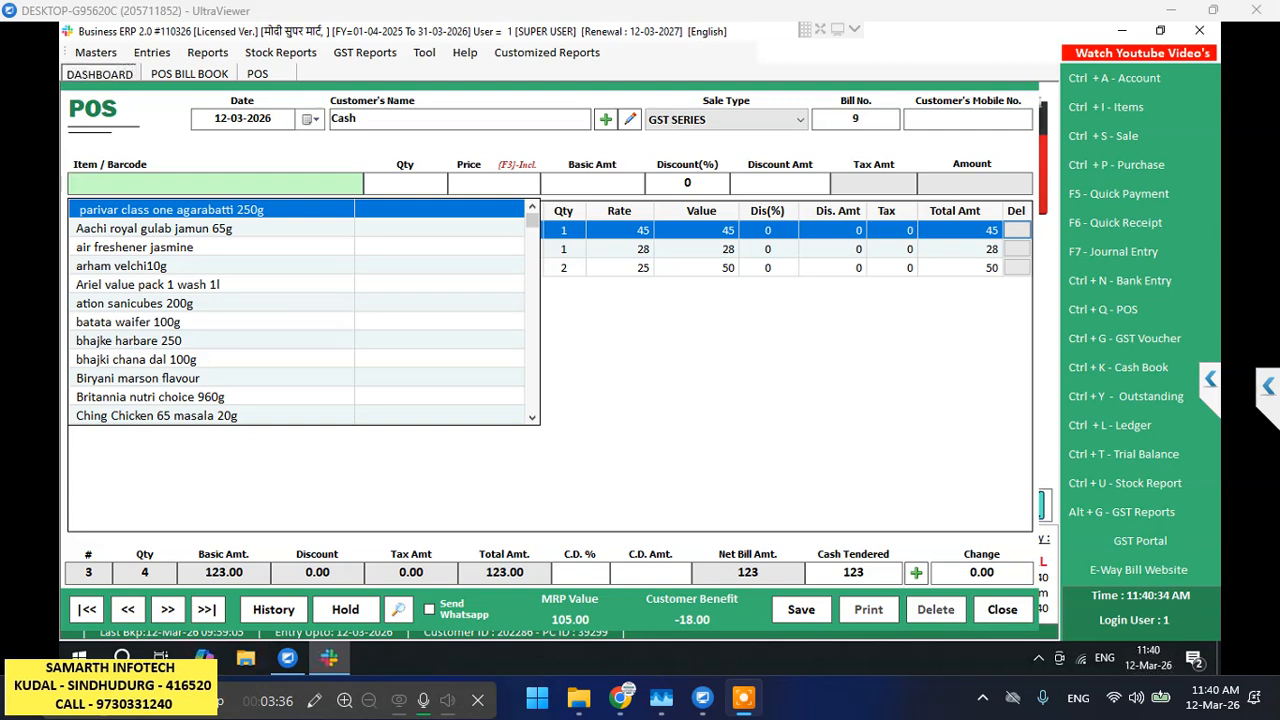
- Add one areej aagrbatti19g and one Wheel 2 in 1 powder 1kg to the bill by barcode
{"action": "type", "text": "8906010229221"}
{"action": "key", "text": "Return"}
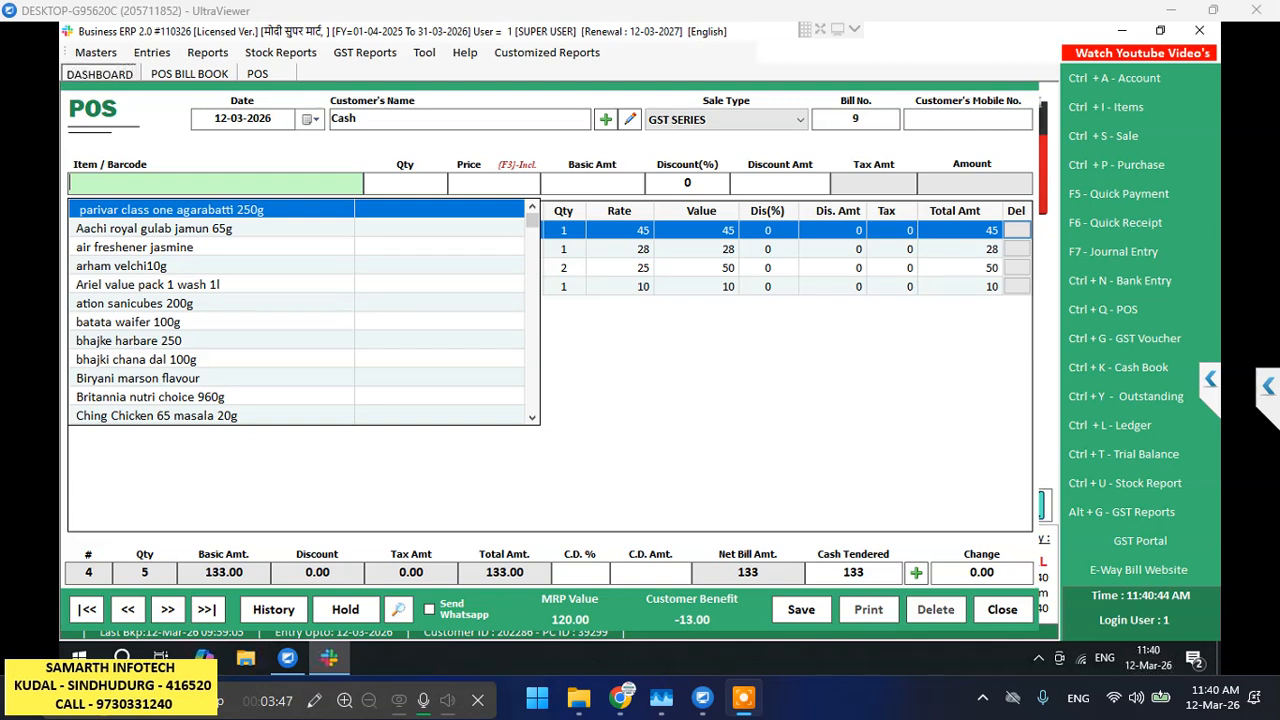
{"action": "type", "text": "8901030997860"}
{"action": "key", "text": "Return"}
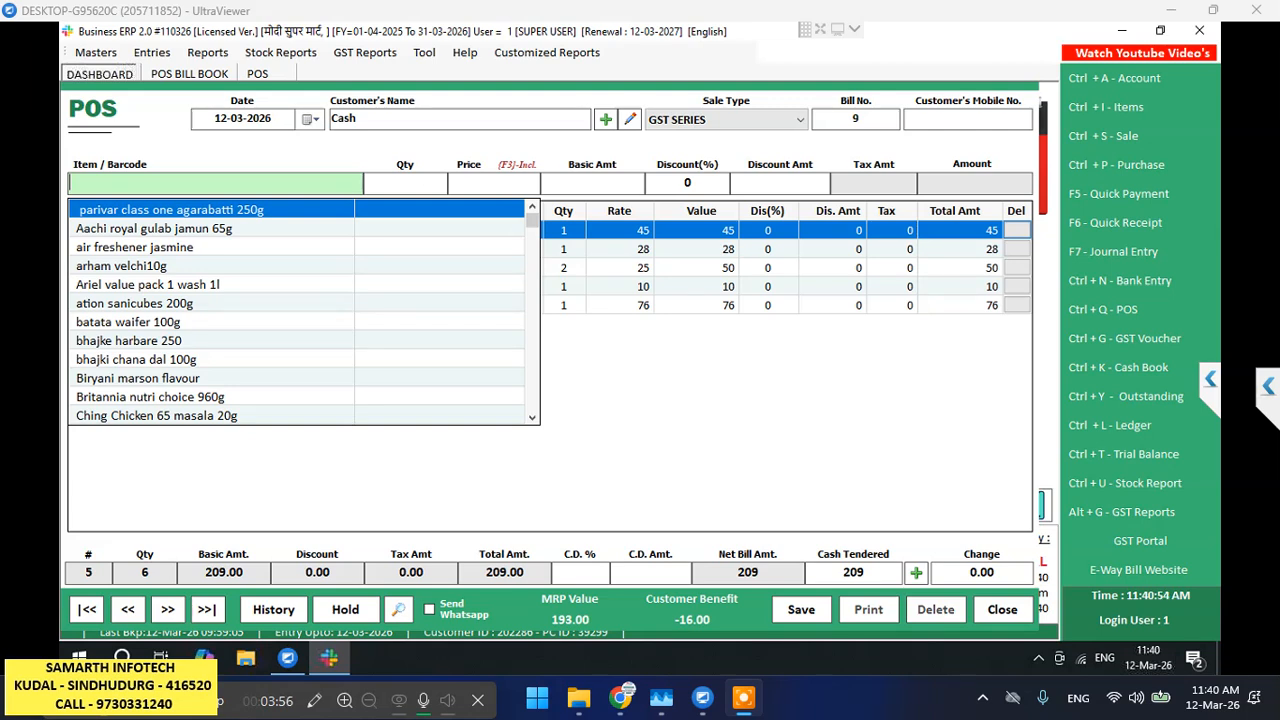
- Add two Star refined sunflower oil 750gm to the bill by entering their barcode twice
{"action": "type", "text": "8906123471904"}
{"action": "key", "text": "Return"}
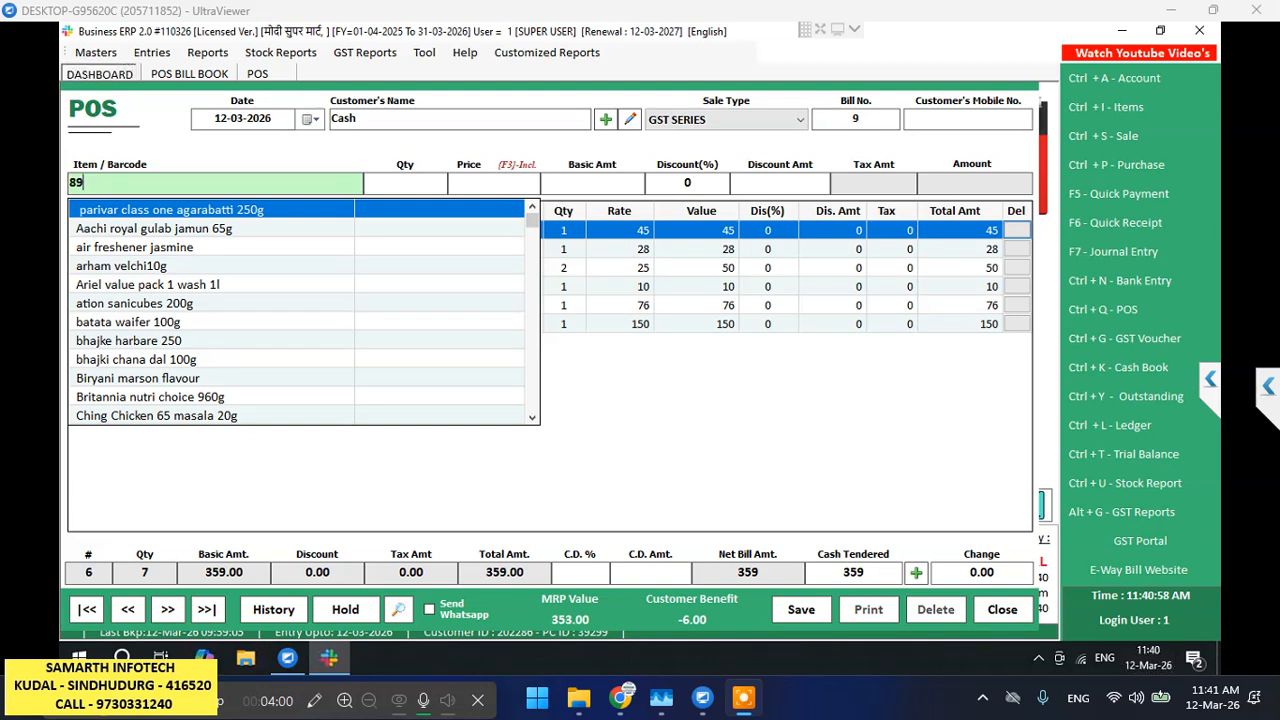
{"action": "type", "text": "8906123471904"}
{"action": "key", "text": "Return"}
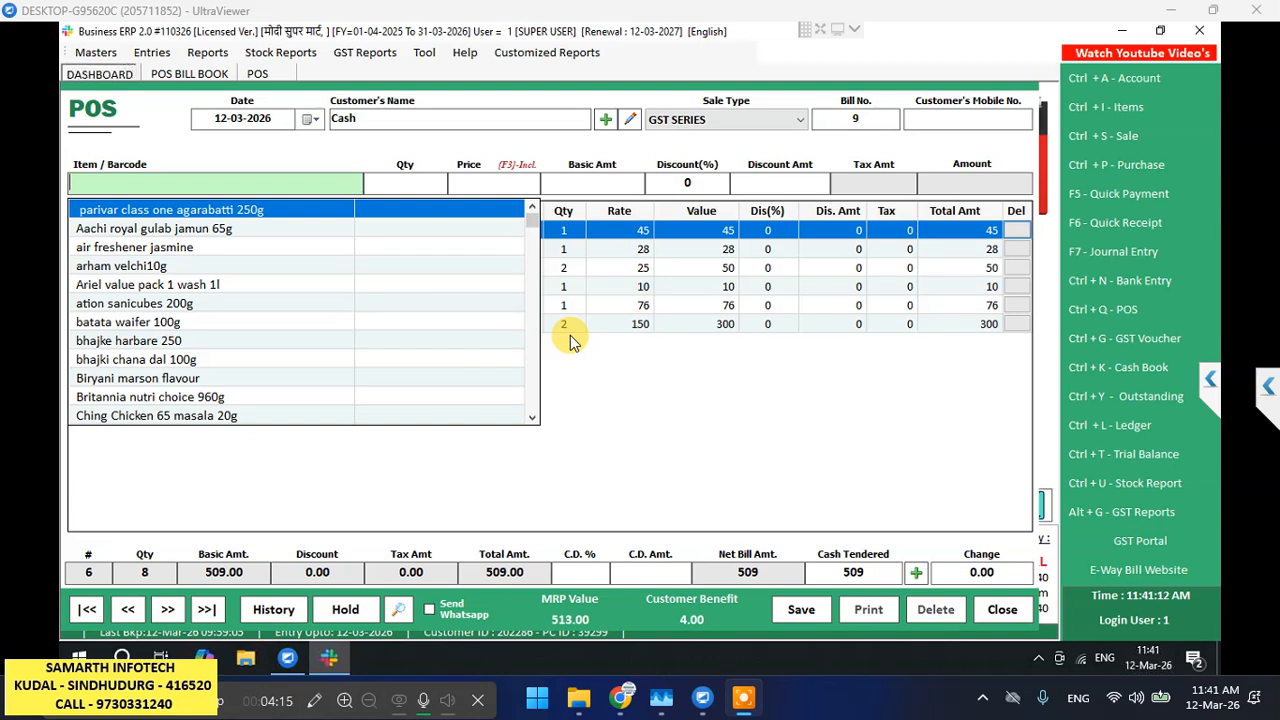
- Add one Ship matches and one Chandraraj aamla pickle 200g to the bill by barcode
{"action": "type", "text": "8906016571096"}
{"action": "key", "text": "Return"}
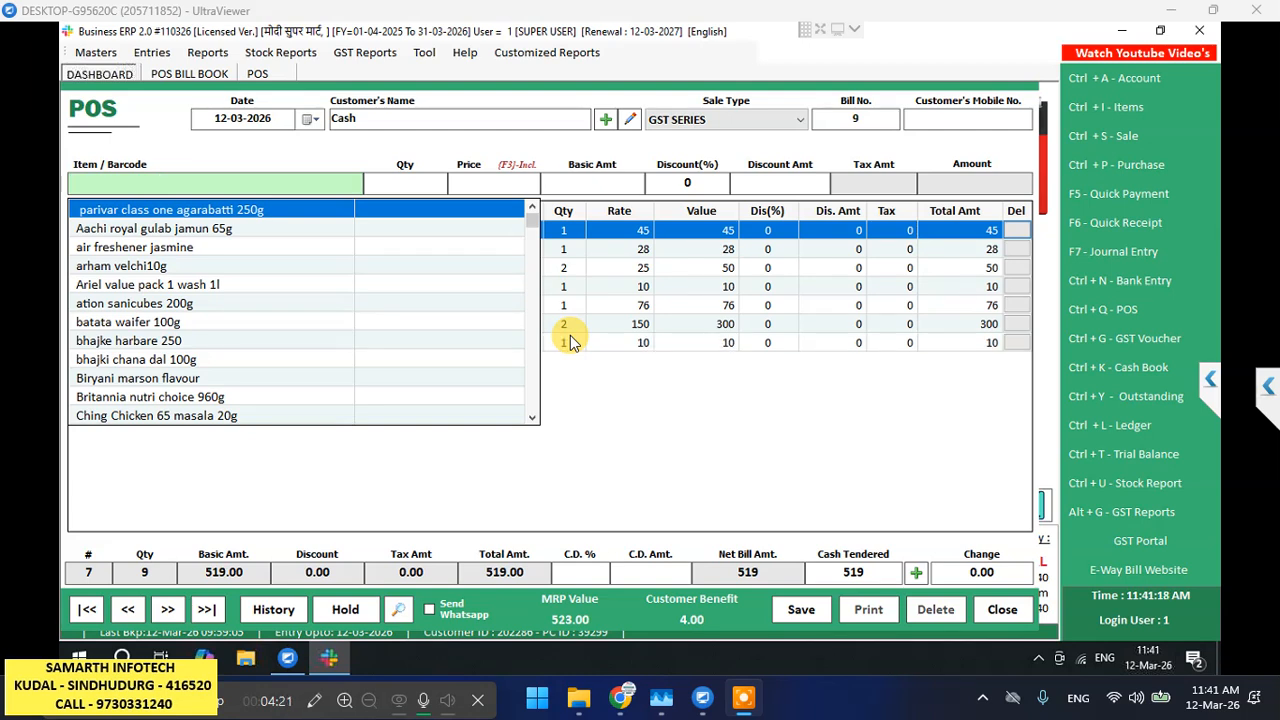
{"action": "type", "text": "8906078890517"}
{"action": "key", "text": "Return"}
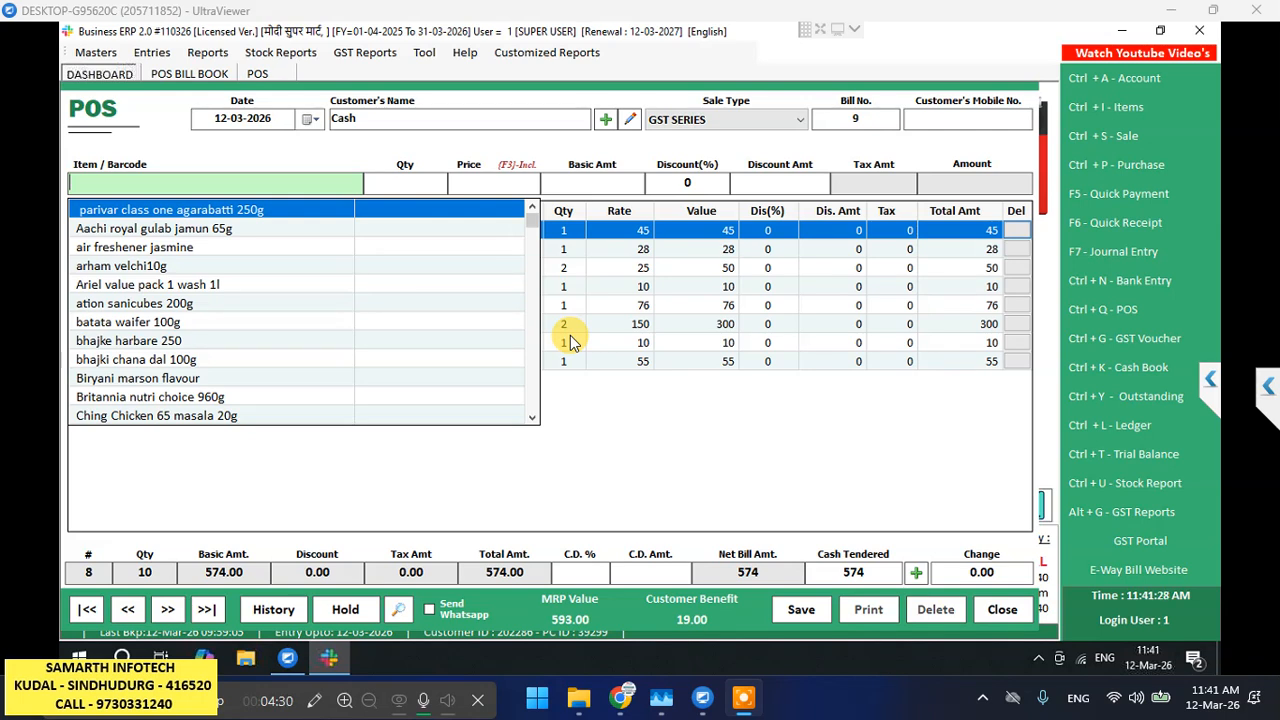
- Search the items for "sak" and select Sakhar 2kg for the bill
{"action": "type", "text": "sak"}
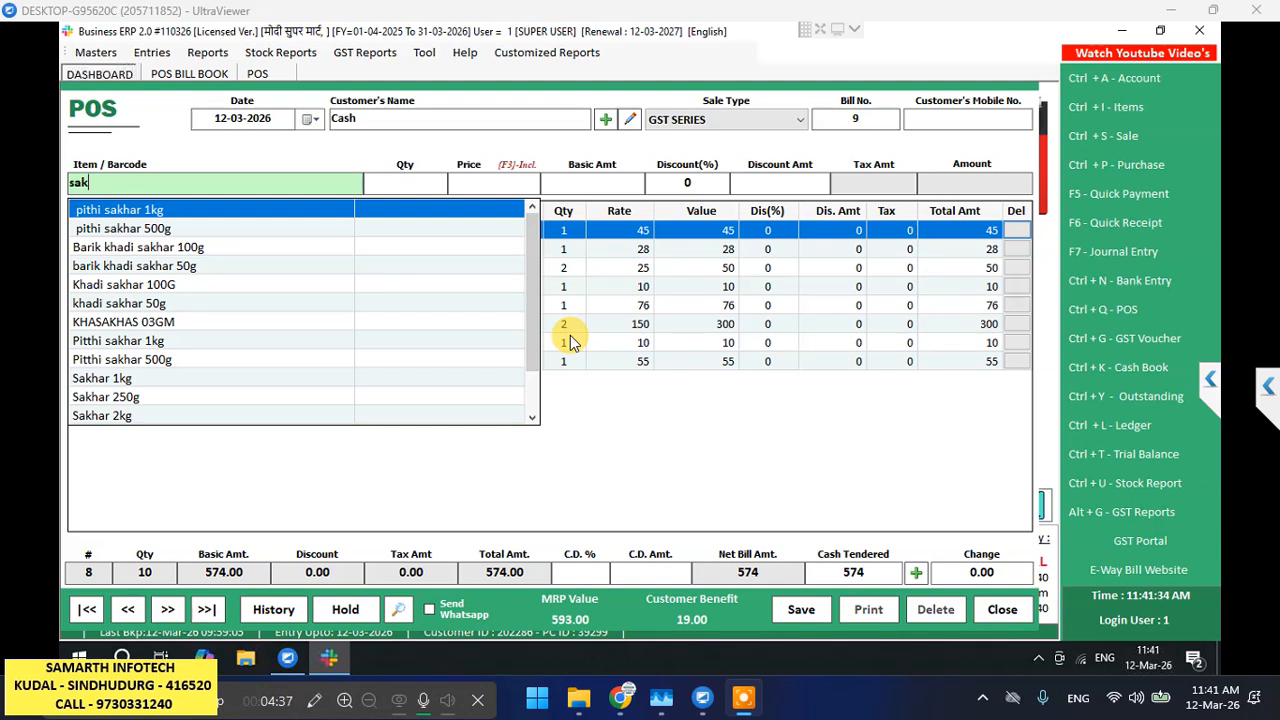
{"action": "key", "text": "Down"}
{"action": "key", "text": "Down"}
{"action": "key", "text": "Down"}
{"action": "key", "text": "Down"}
{"action": "key", "text": "Down"}
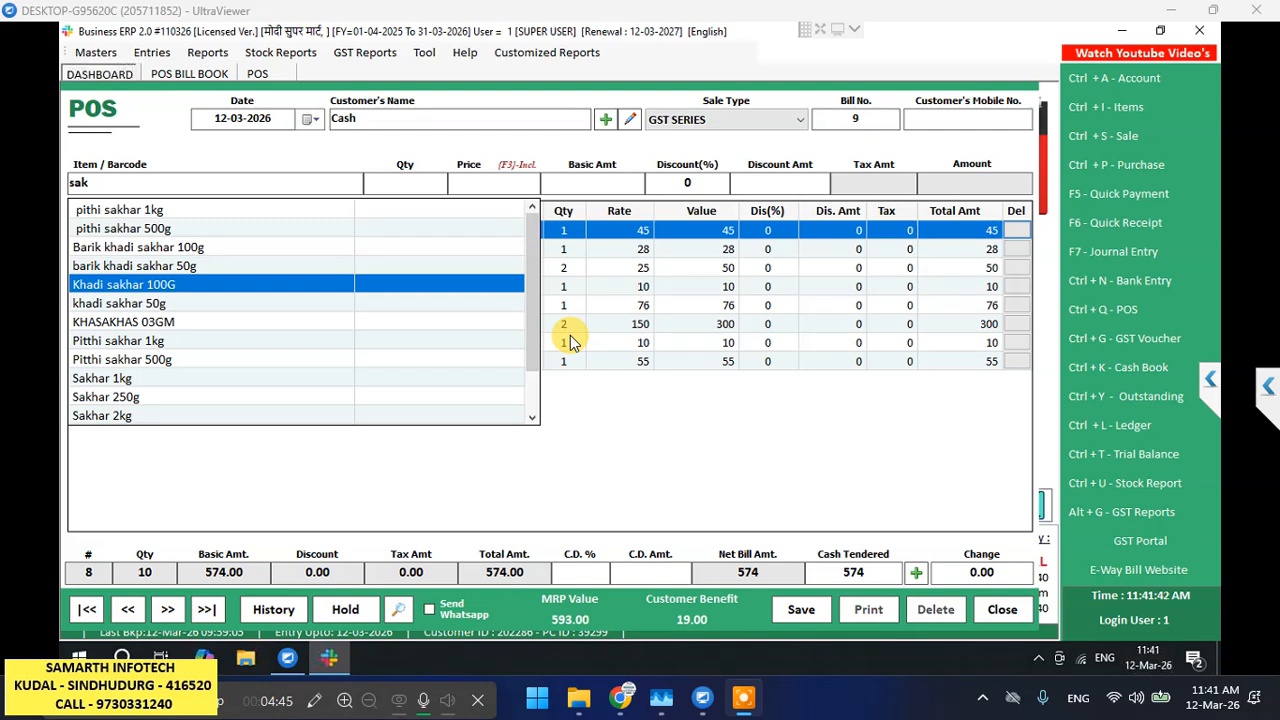
{"action": "key", "text": "Down"}
{"action": "key", "text": "Down"}
{"action": "key", "text": "Down"}
{"action": "key", "text": "Down"}
{"action": "key", "text": "Down"}
{"action": "key", "text": "Down"}
{"action": "key", "text": "Down"}
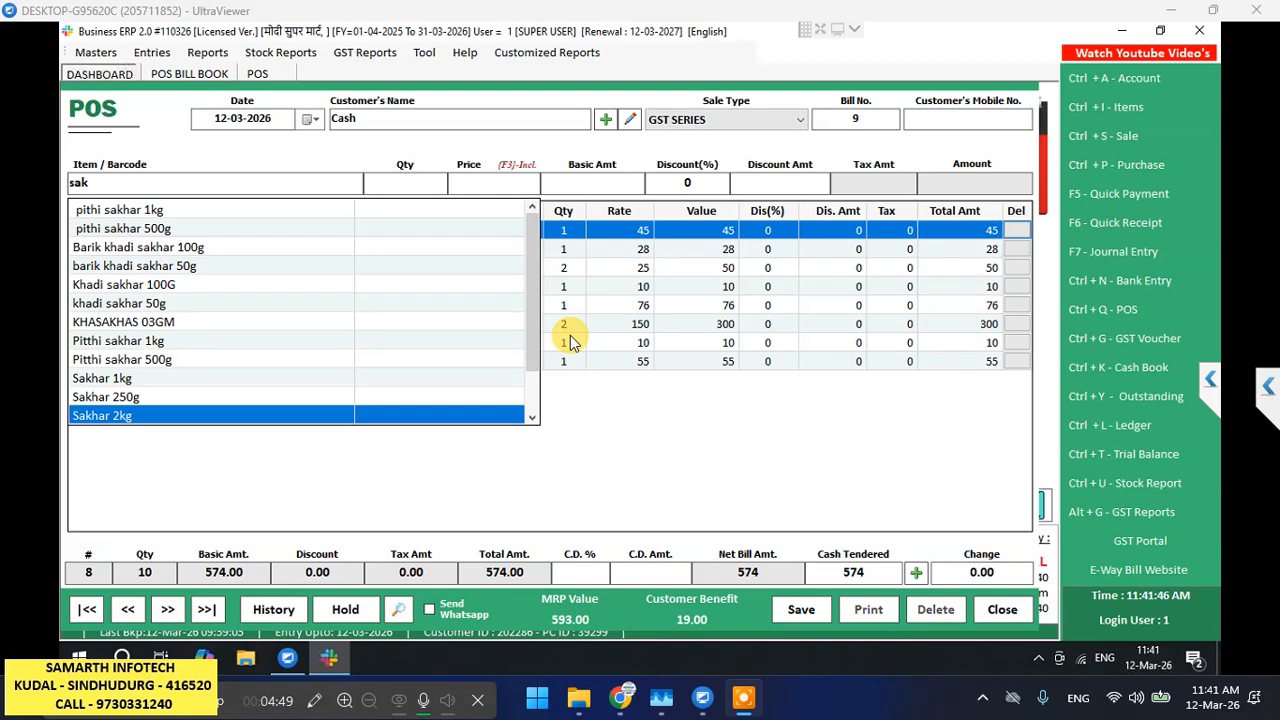
{"action": "key", "text": "Return"}
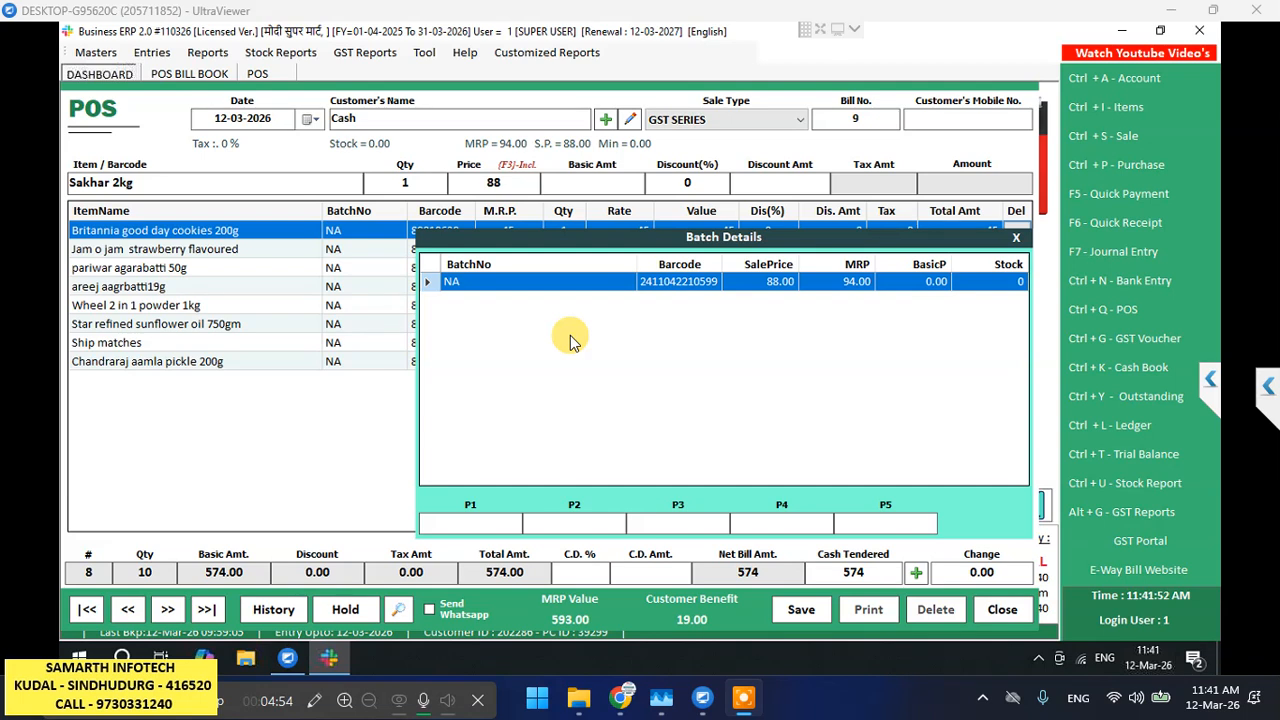
- Accept the NA batch for Sakhar 2kg with quantity 1, price 88 and no discount
{"action": "key", "text": "Return"}
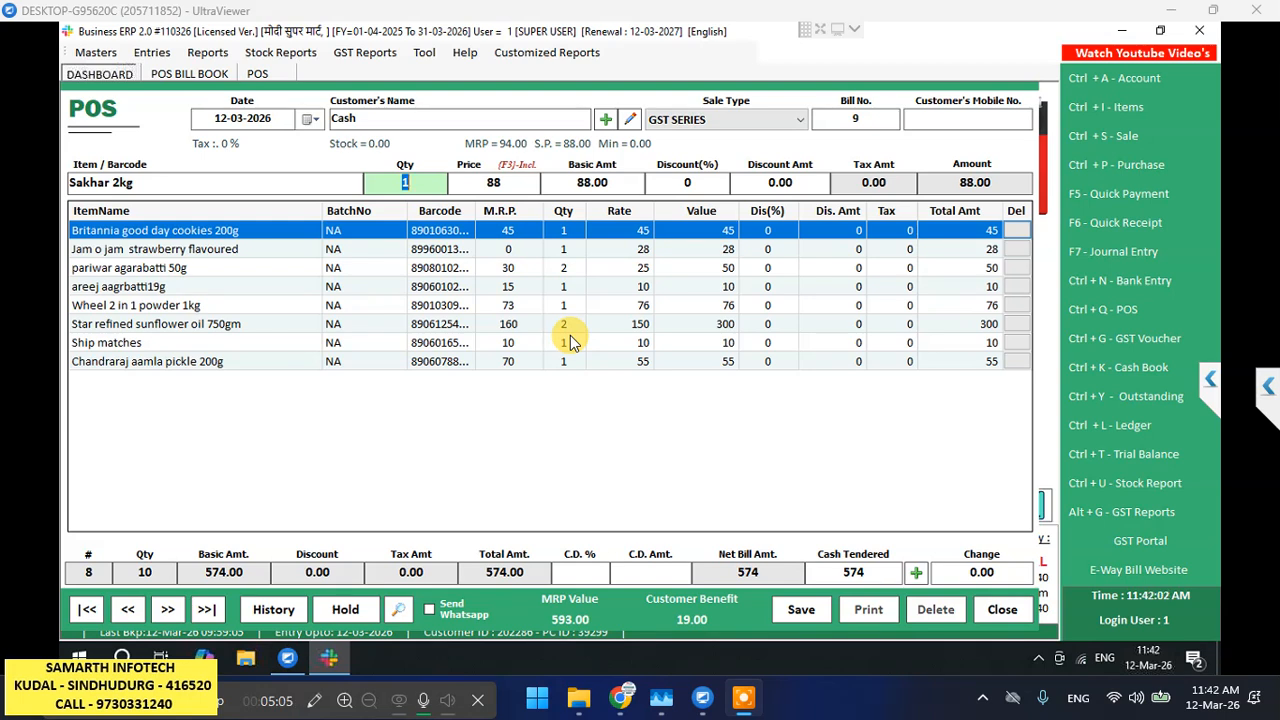
{"action": "key", "text": "Return"}
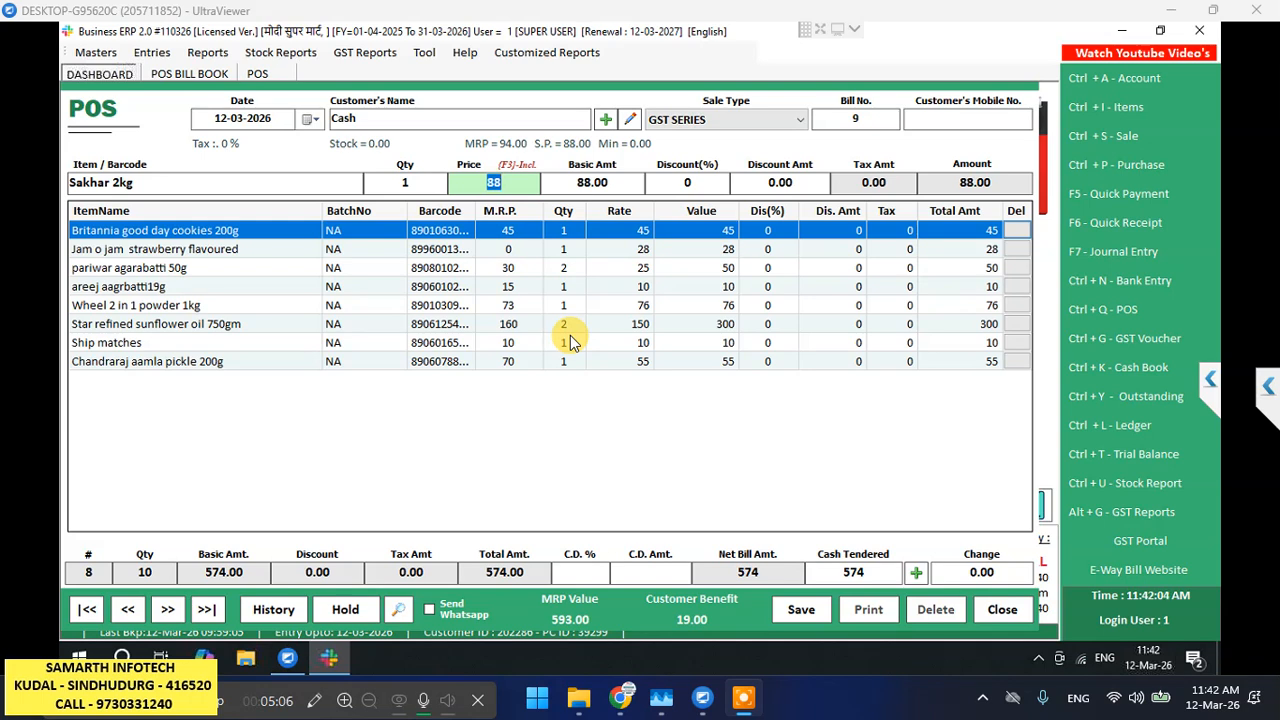
{"action": "key", "text": "Return"}
{"action": "key", "text": "Return"}
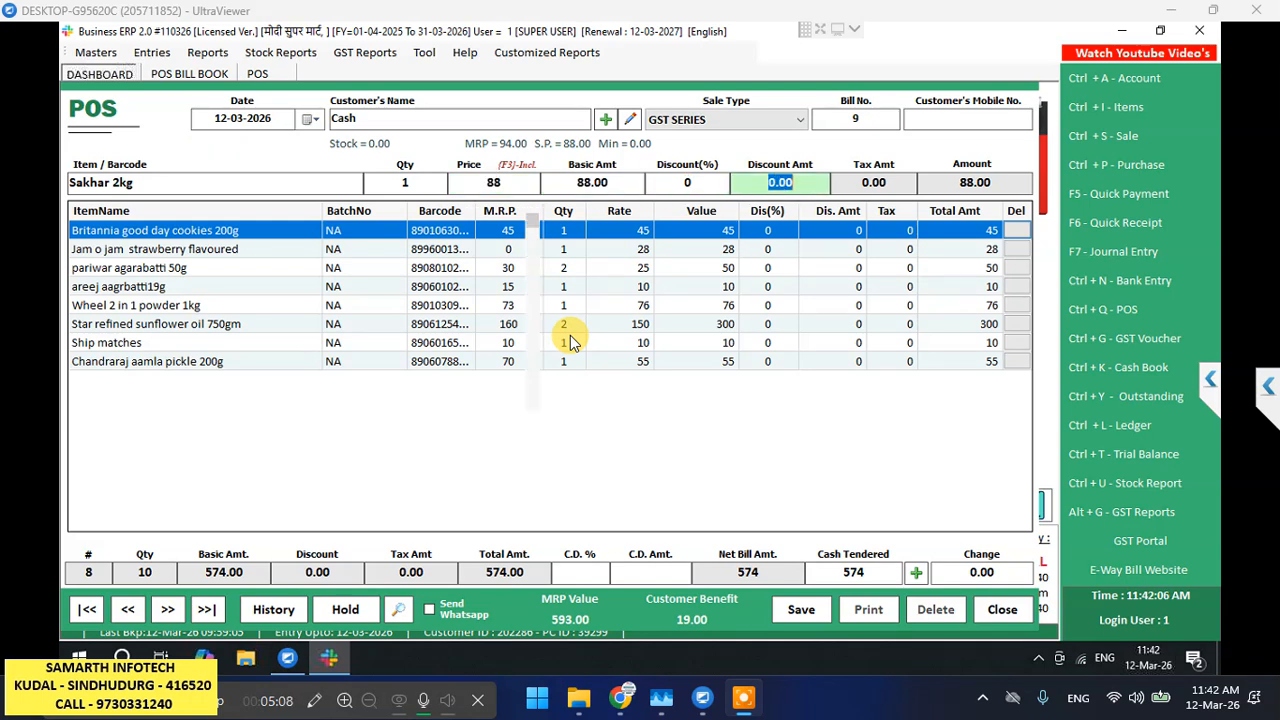
- Add the Sakhar 2kg line to the bill, and search the items for "kri" to select krishna tost
{"action": "key", "text": "Return"}
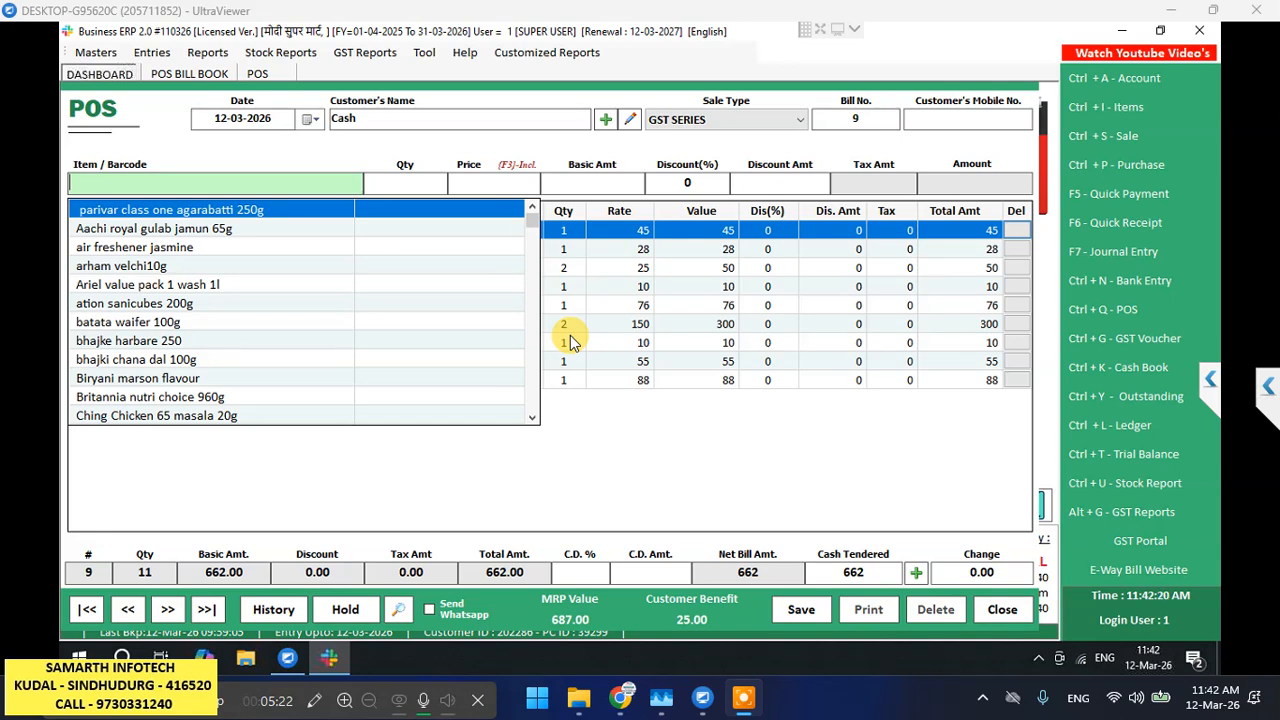
{"action": "type", "text": "k"}
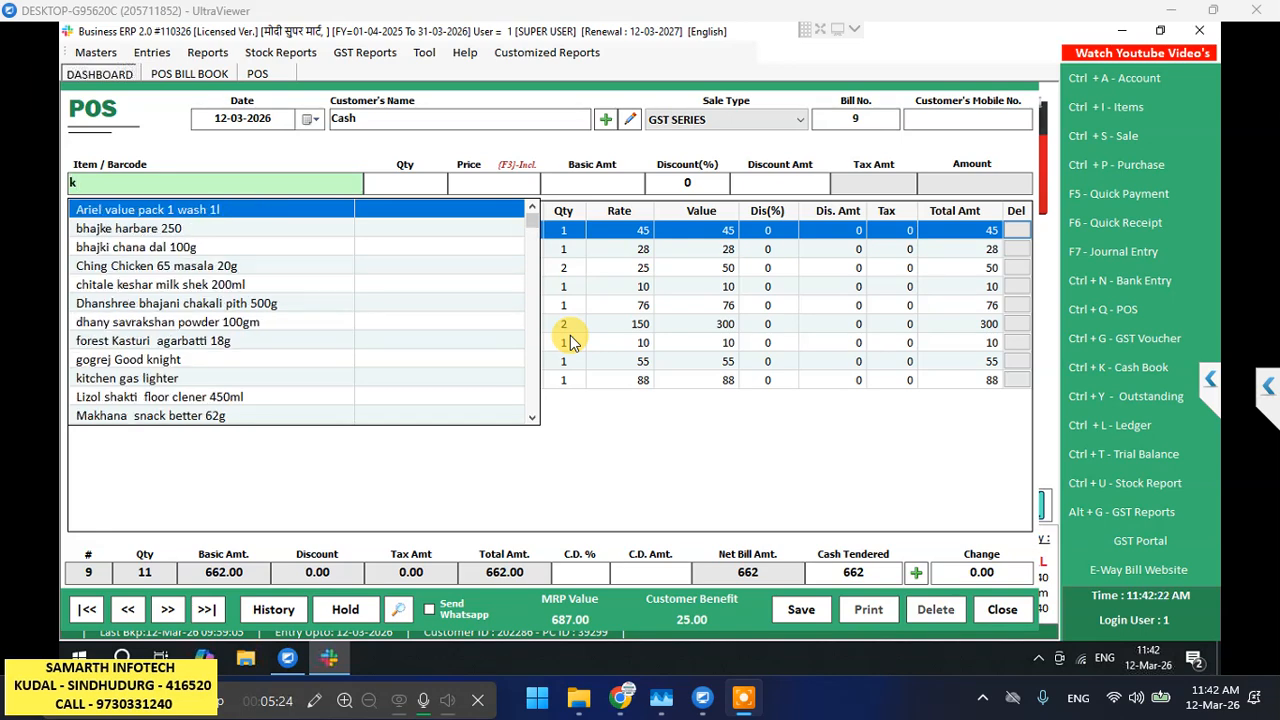
{"action": "type", "text": "ri"}
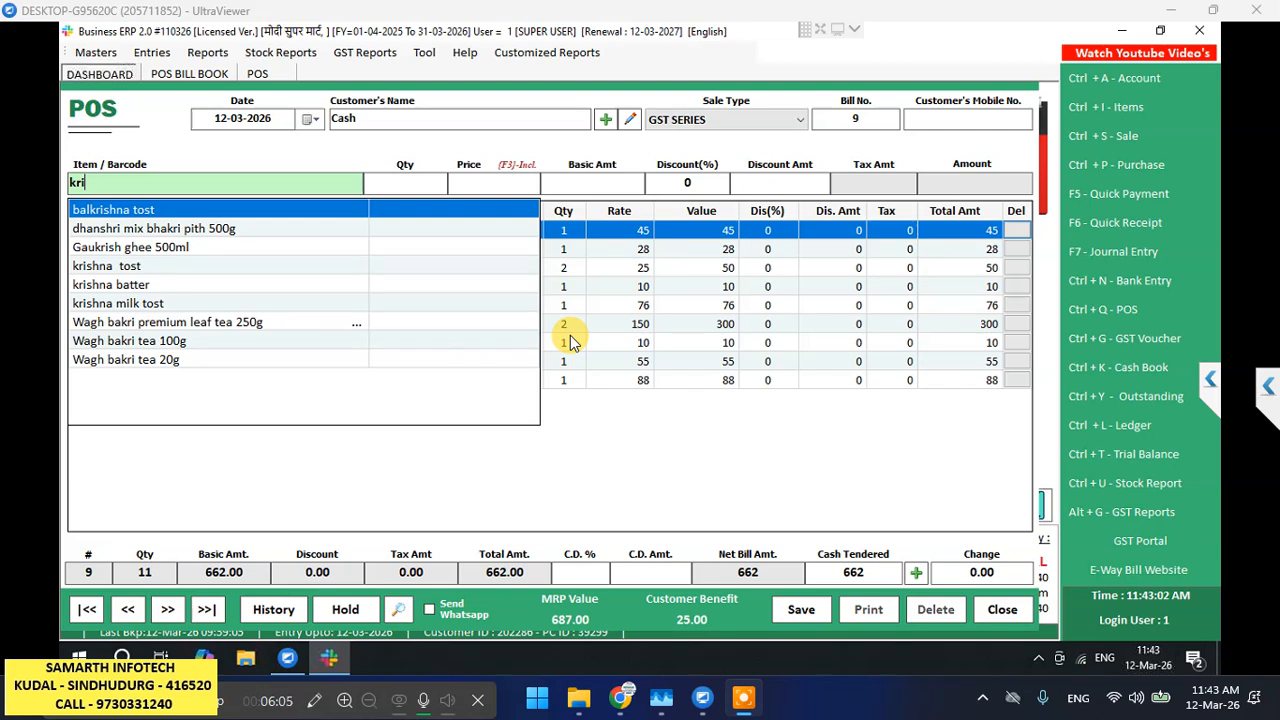
{"action": "key", "text": "Down"}
{"action": "key", "text": "Down"}
{"action": "key", "text": "Down"}
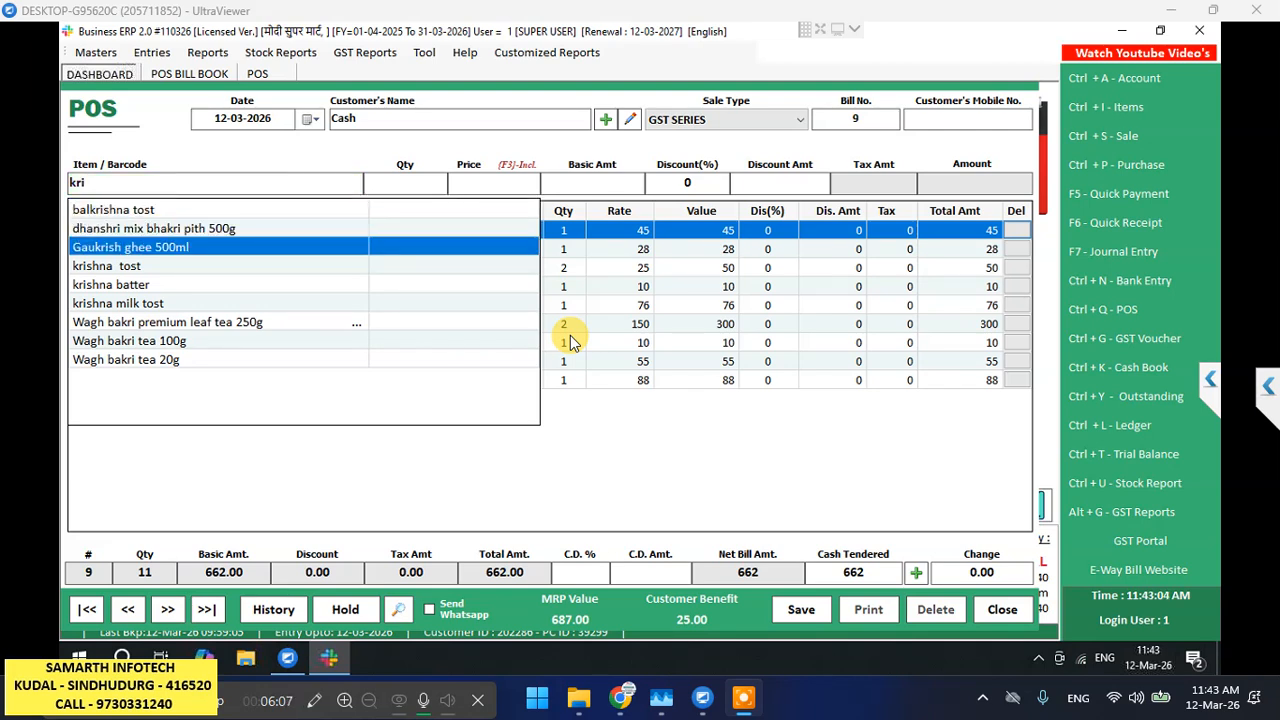
{"action": "key", "text": "Down"}
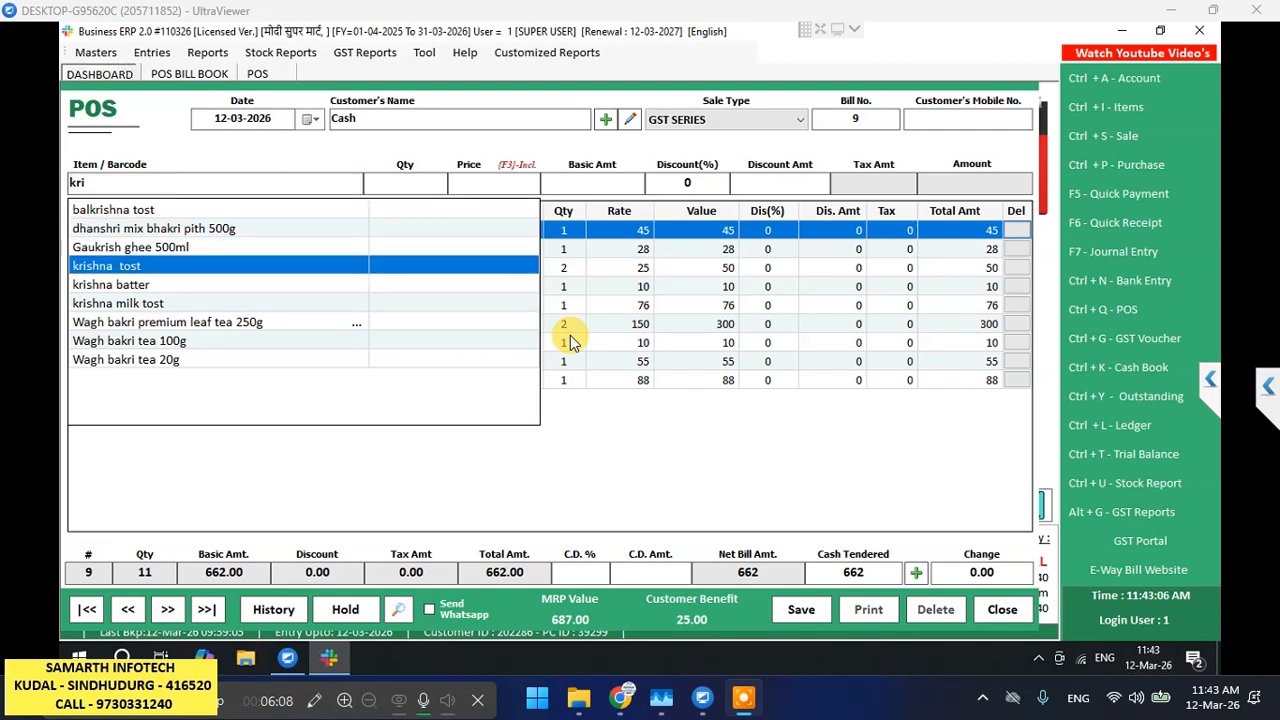
{"action": "key", "text": "Return"}
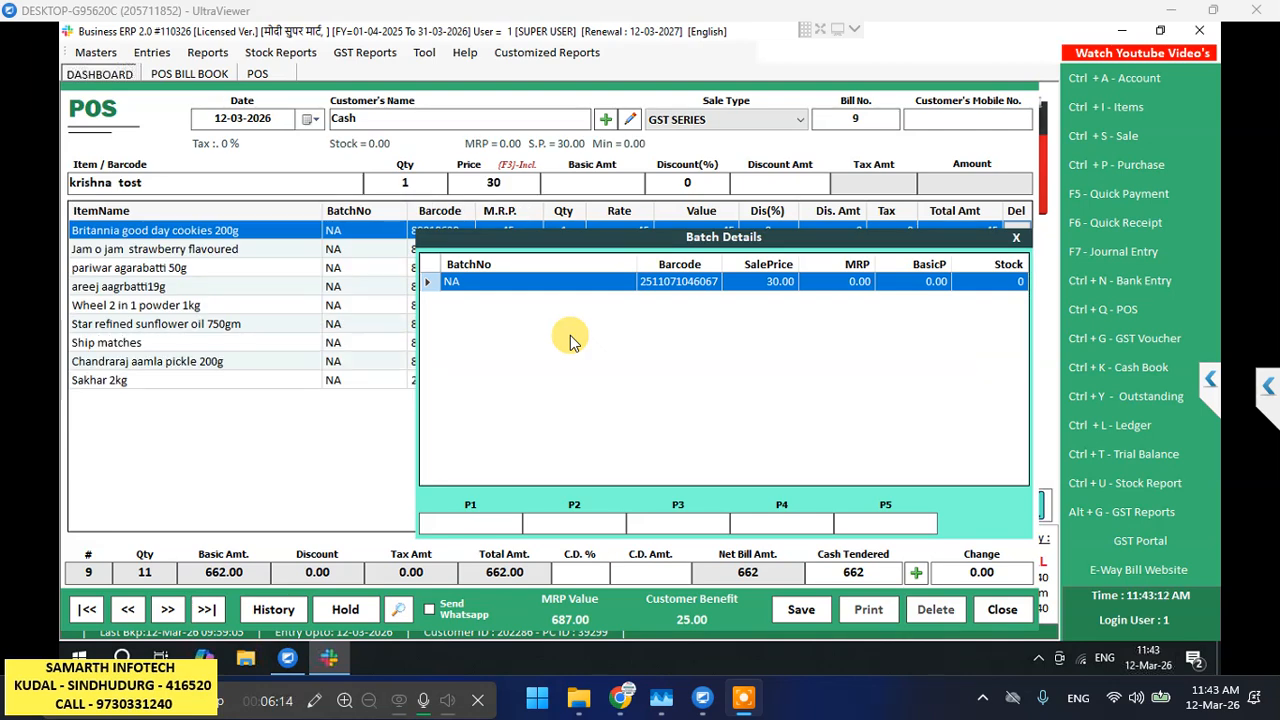
- Add krishna tost from batch NA with quantity 1, price 30 and no discount, plus one Girnar tea 250g halwa plate free by barcode
{"action": "key", "text": "Return"}
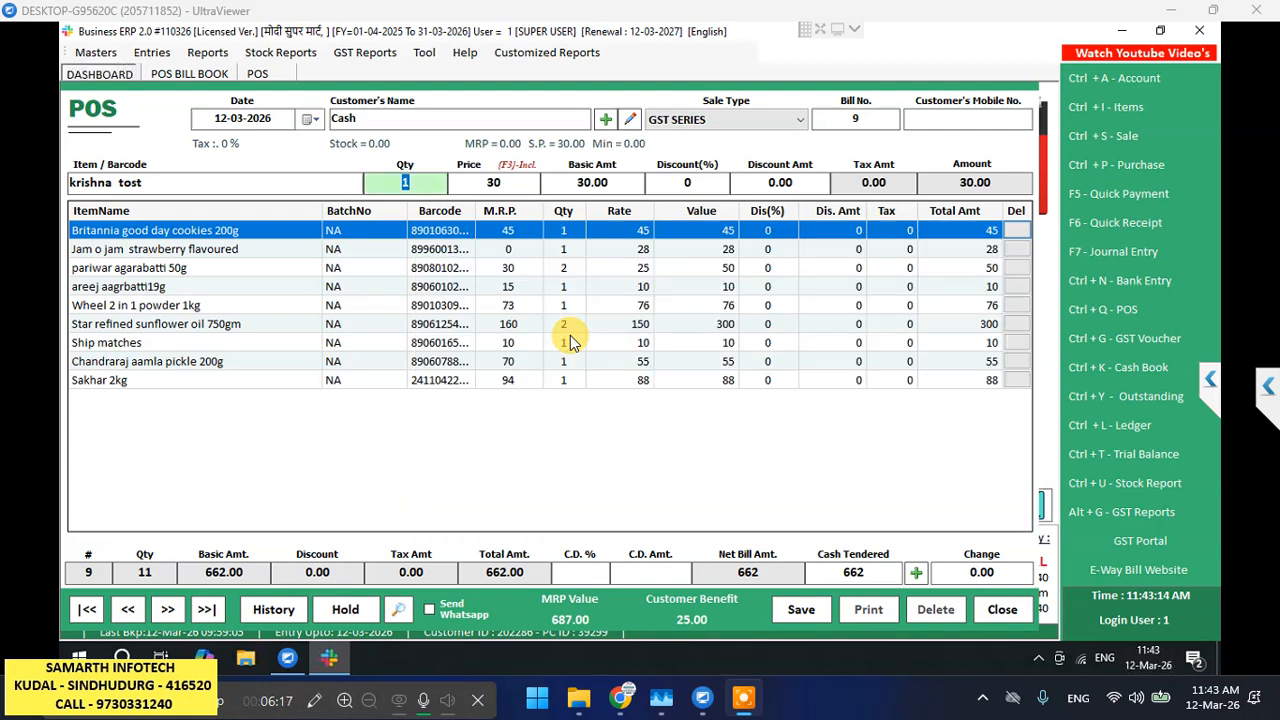
{"action": "key", "text": "Return"}
{"action": "key", "text": "Return"}
{"action": "key", "text": "Return"}
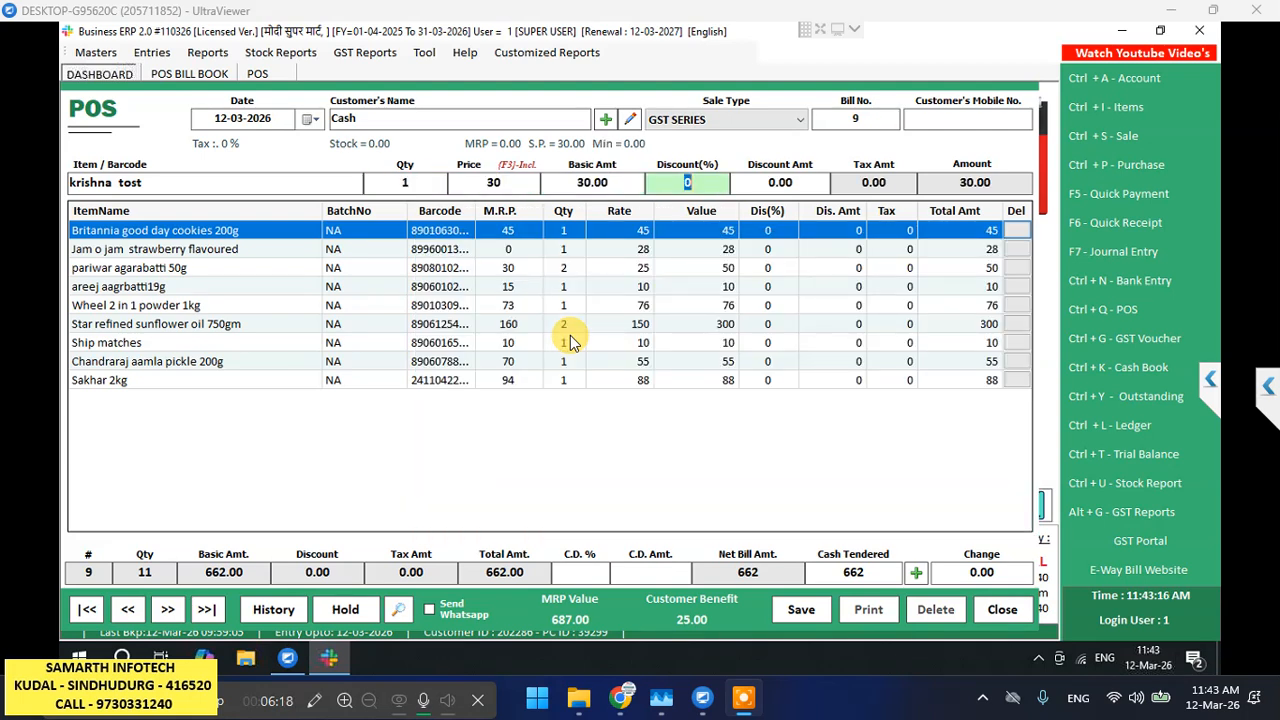
{"action": "key", "text": "Return"}
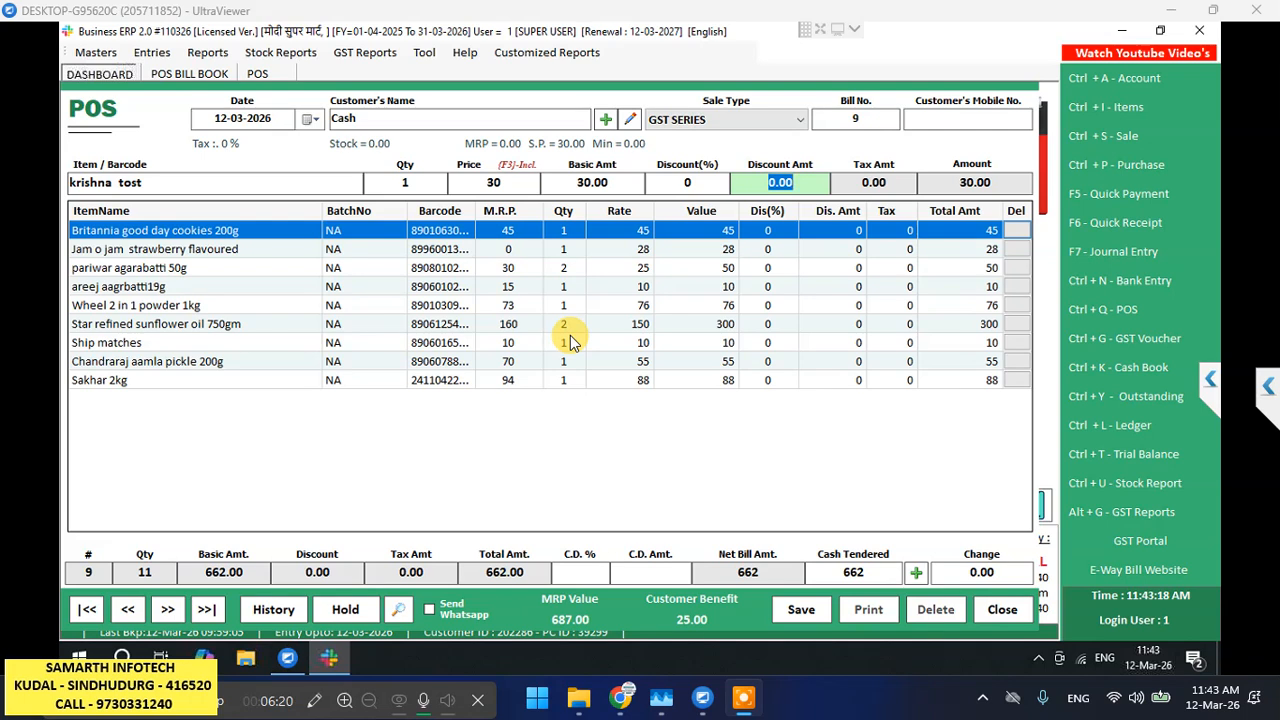
{"action": "key", "text": "Return"}
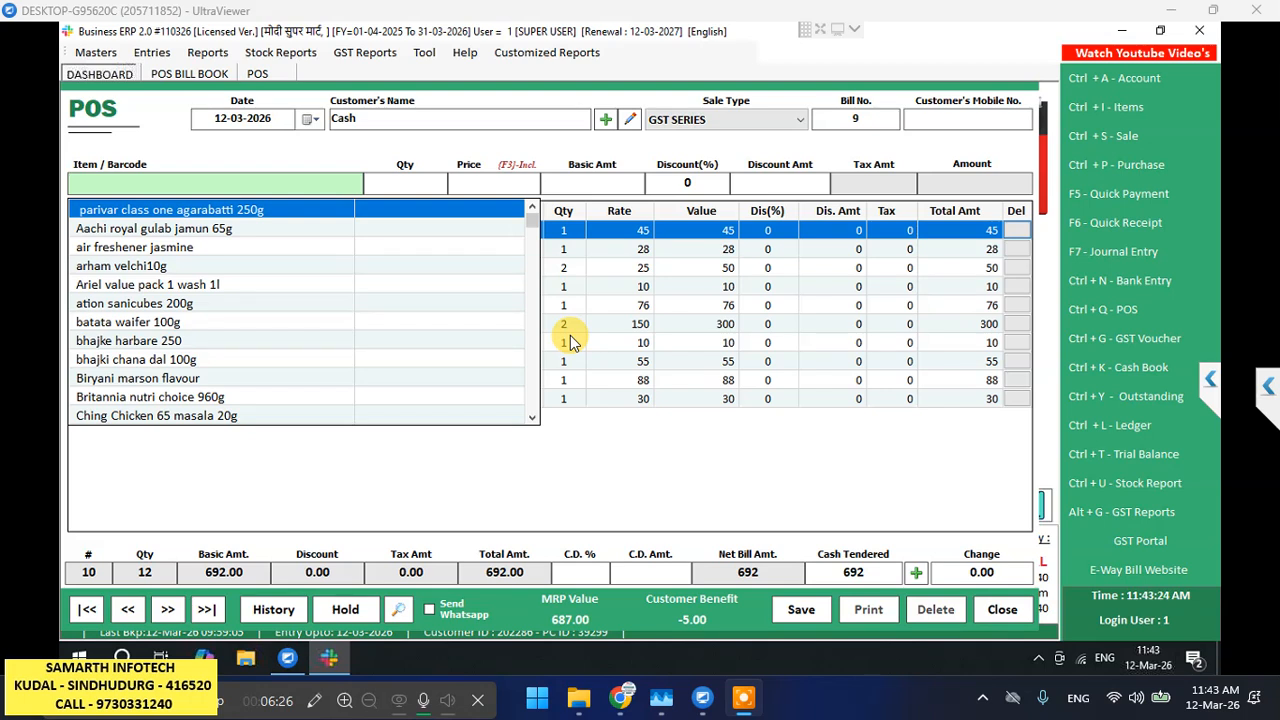
{"action": "key", "text": "Return"}
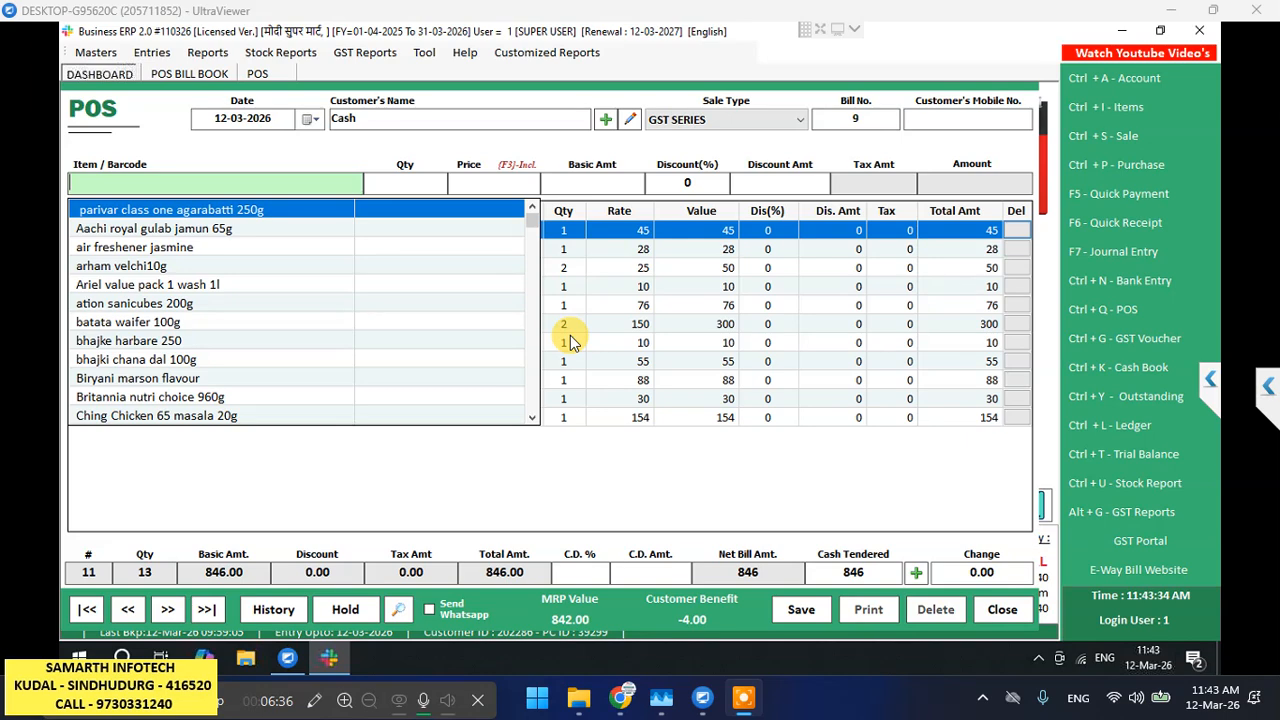
- Search the items for "poh" and select Poha 1kg for the bill
{"action": "type", "text": "po"}
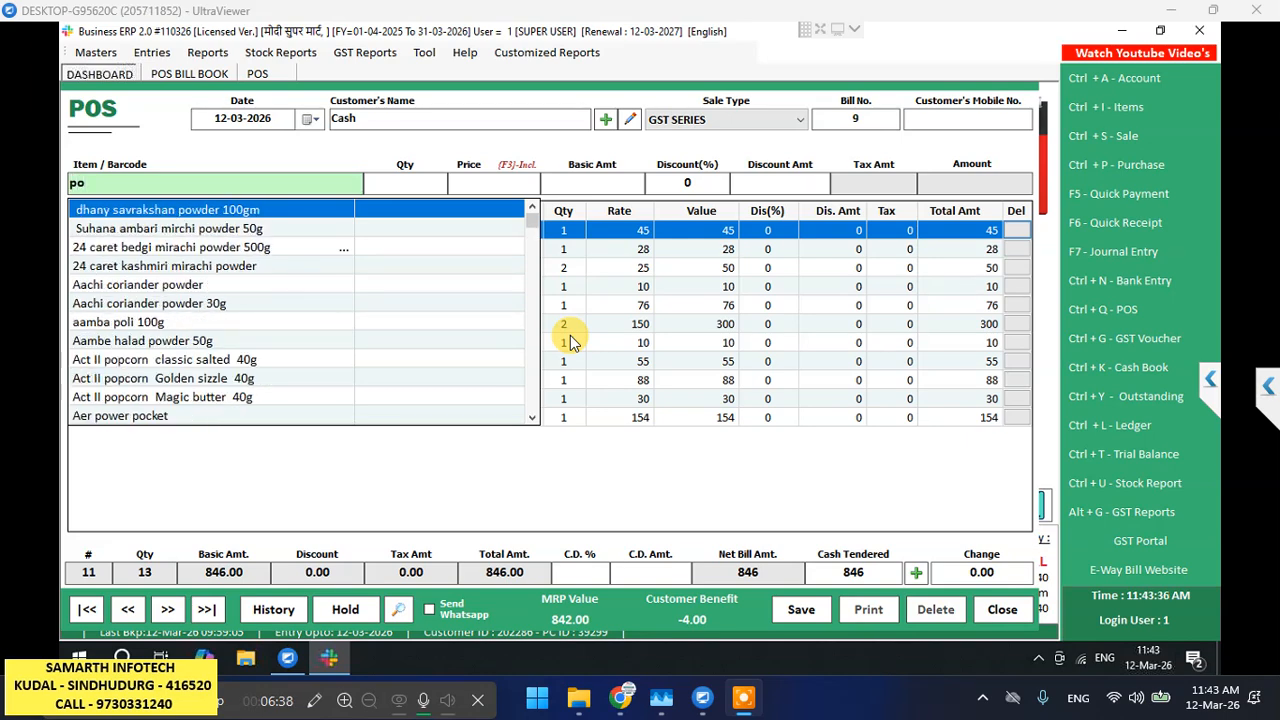
{"action": "type", "text": "h"}
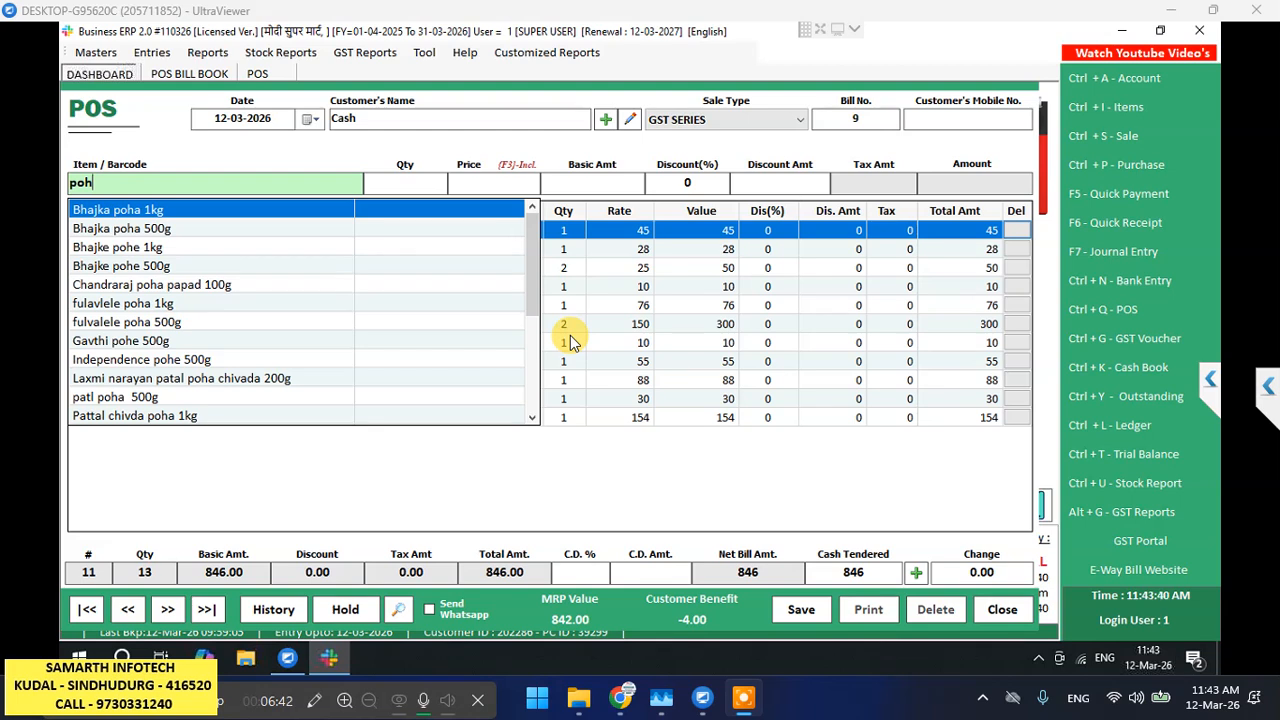
{"action": "scroll", "coordinate": [570, 335], "scroll_direction": "down", "scroll_amount": 3}
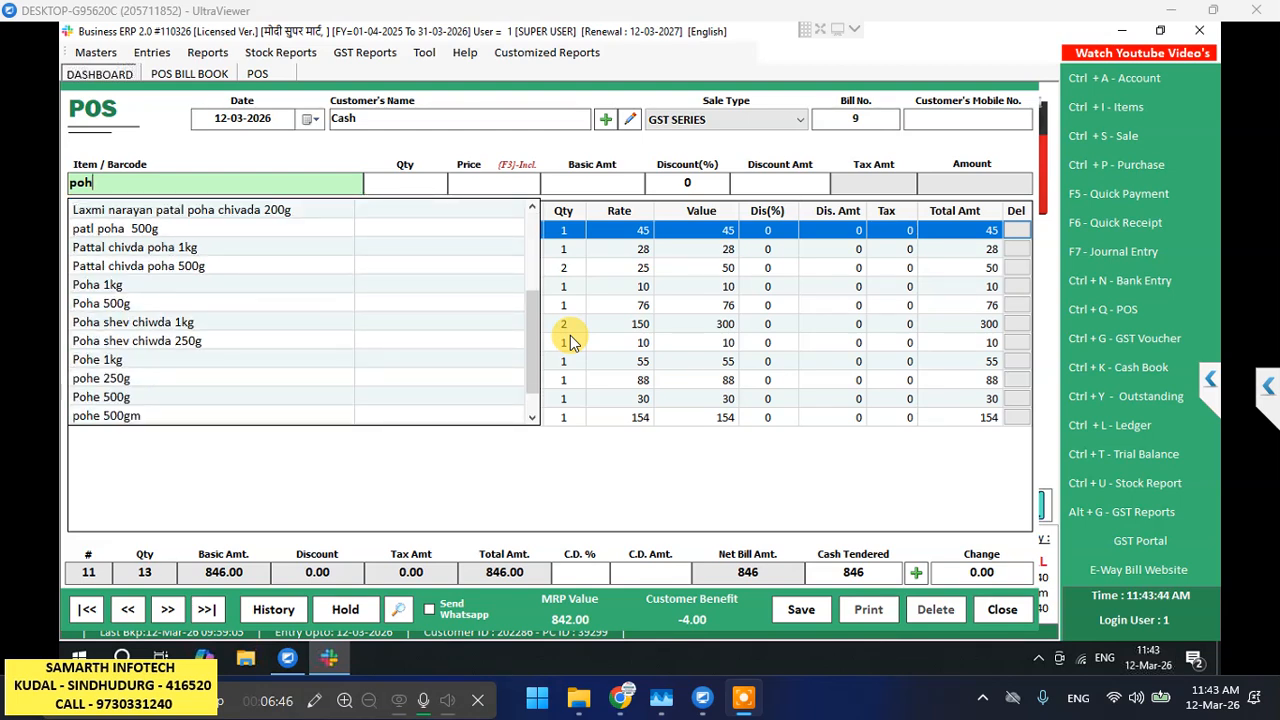
{"action": "key", "text": "Down"}
{"action": "key", "text": "Down"}
{"action": "key", "text": "Down"}
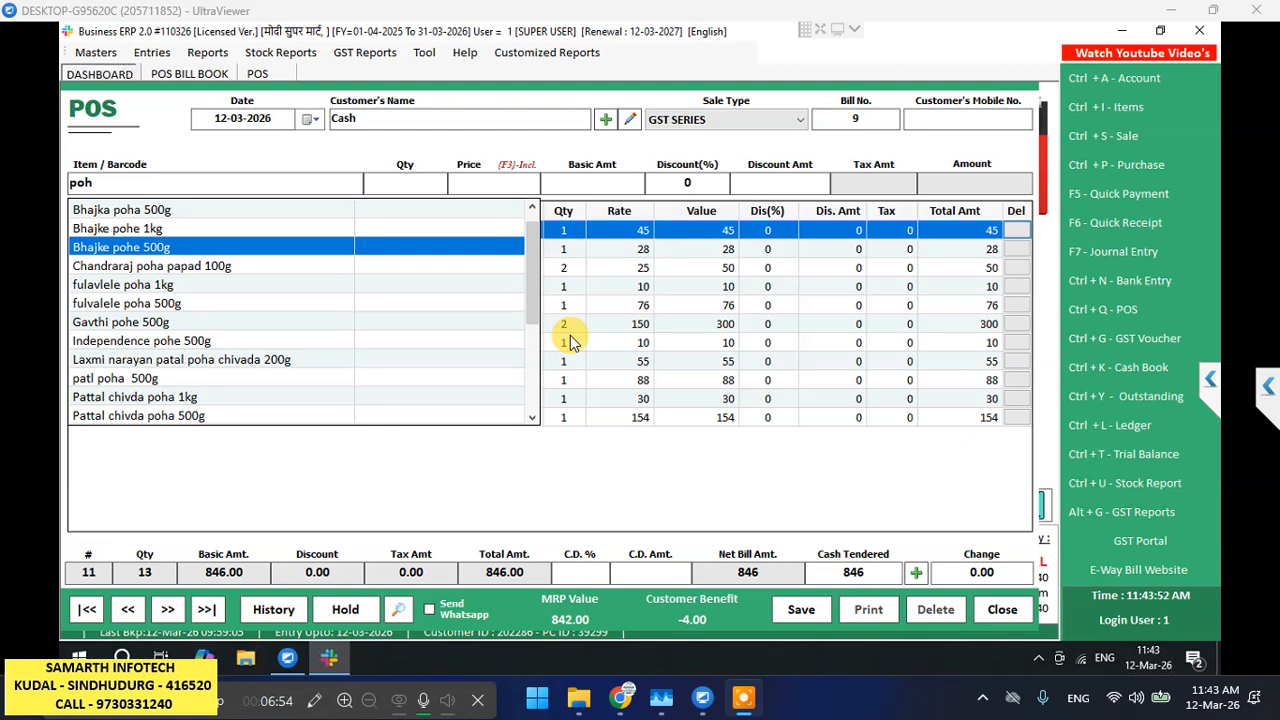
{"action": "key", "text": "Down"}
{"action": "key", "text": "Down"}
{"action": "key", "text": "Down"}
{"action": "key", "text": "Down"}
{"action": "key", "text": "Down"}
{"action": "key", "text": "Down"}
{"action": "key", "text": "Down"}
{"action": "key", "text": "Down"}
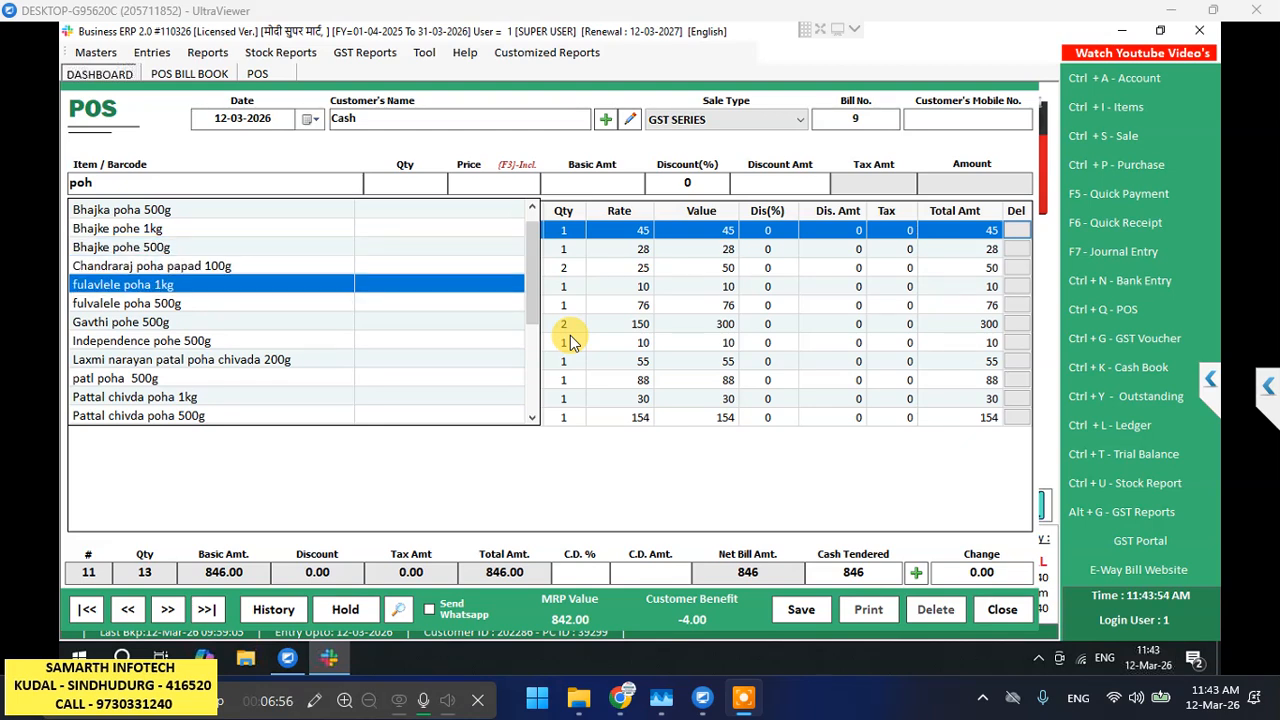
{"action": "key", "text": "Down"}
{"action": "key", "text": "Down"}
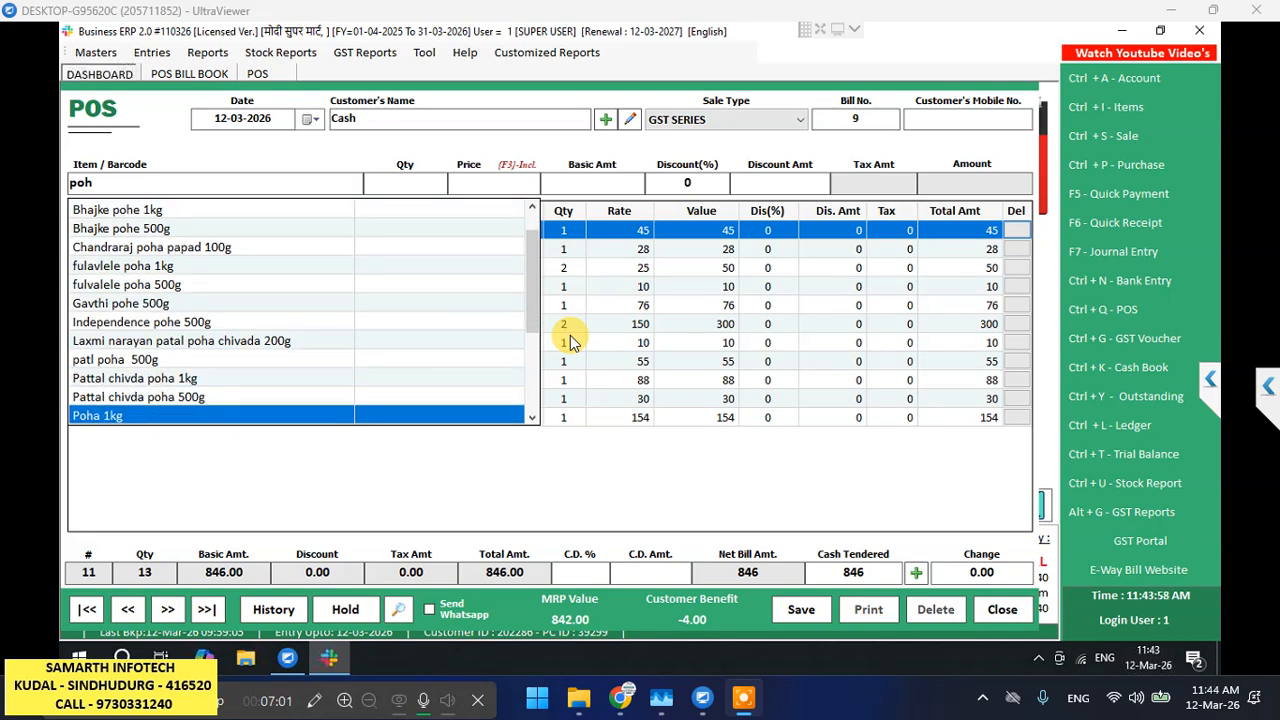
{"action": "key", "text": "Return"}
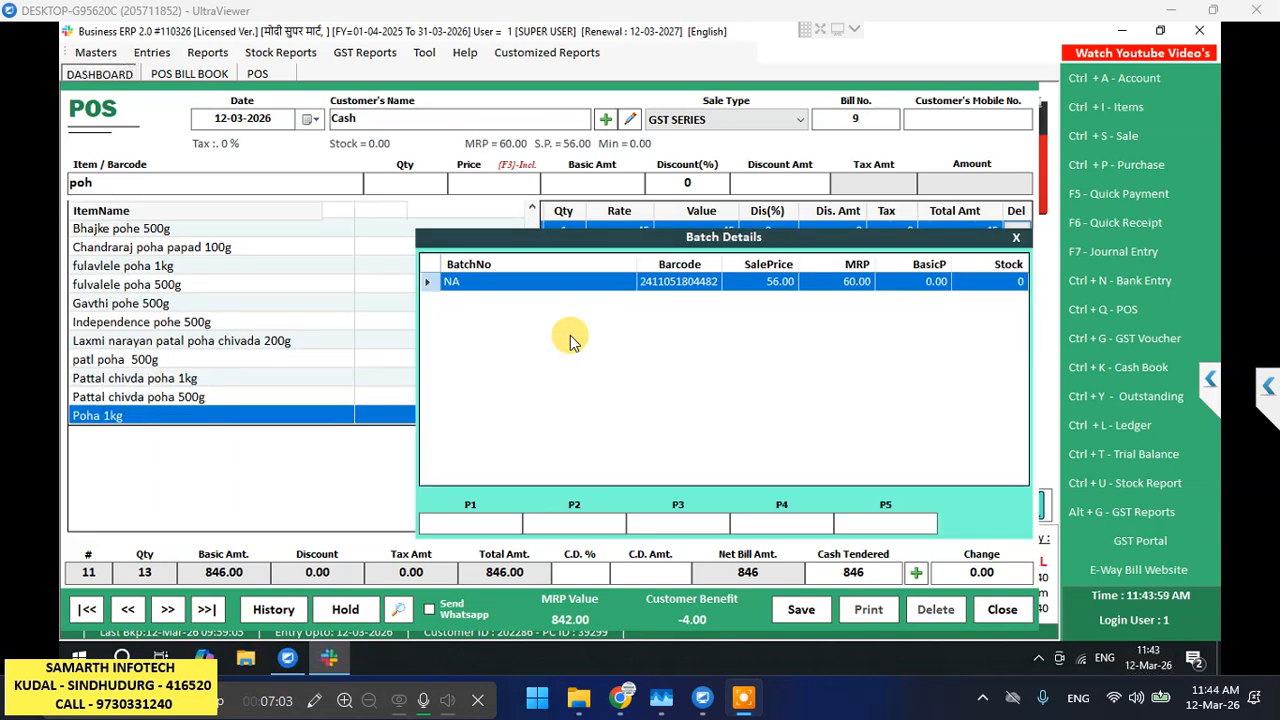
- Add Poha 1kg to the bill from batch NA with quantity 1, price 56 and no discount
{"action": "key", "text": "Return"}
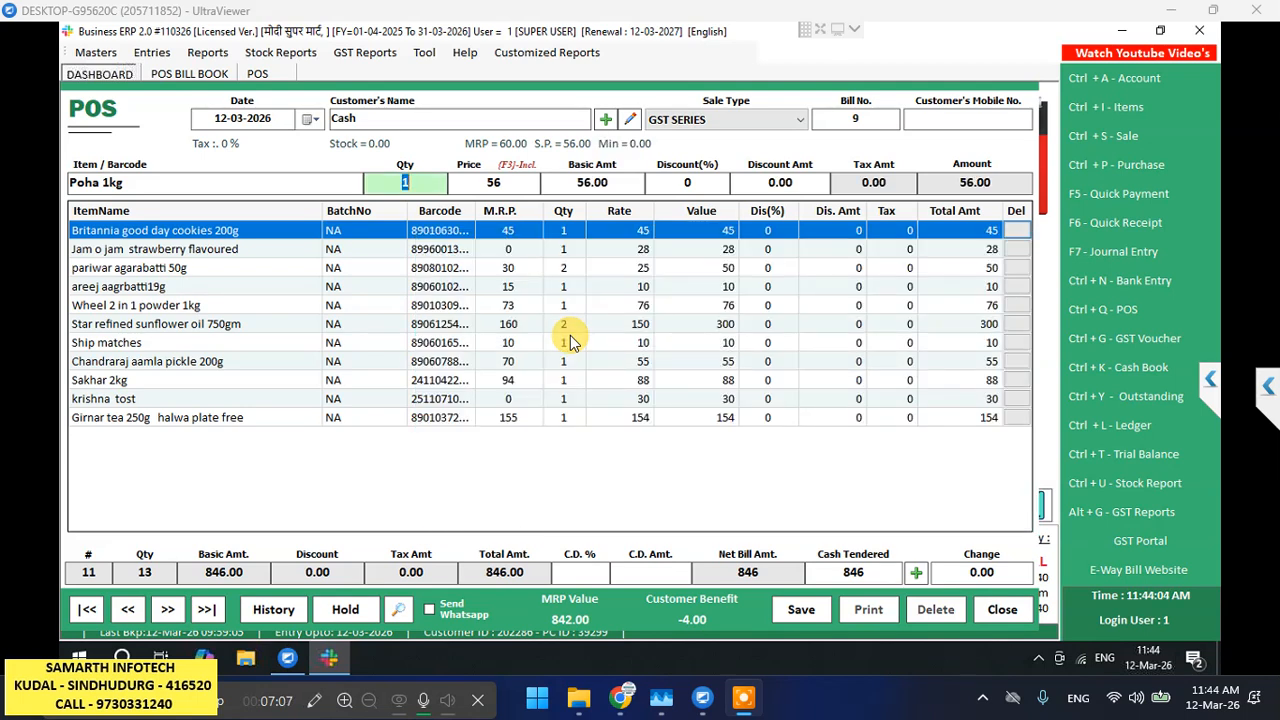
{"action": "key", "text": "Return"}
{"action": "key", "text": "Return"}
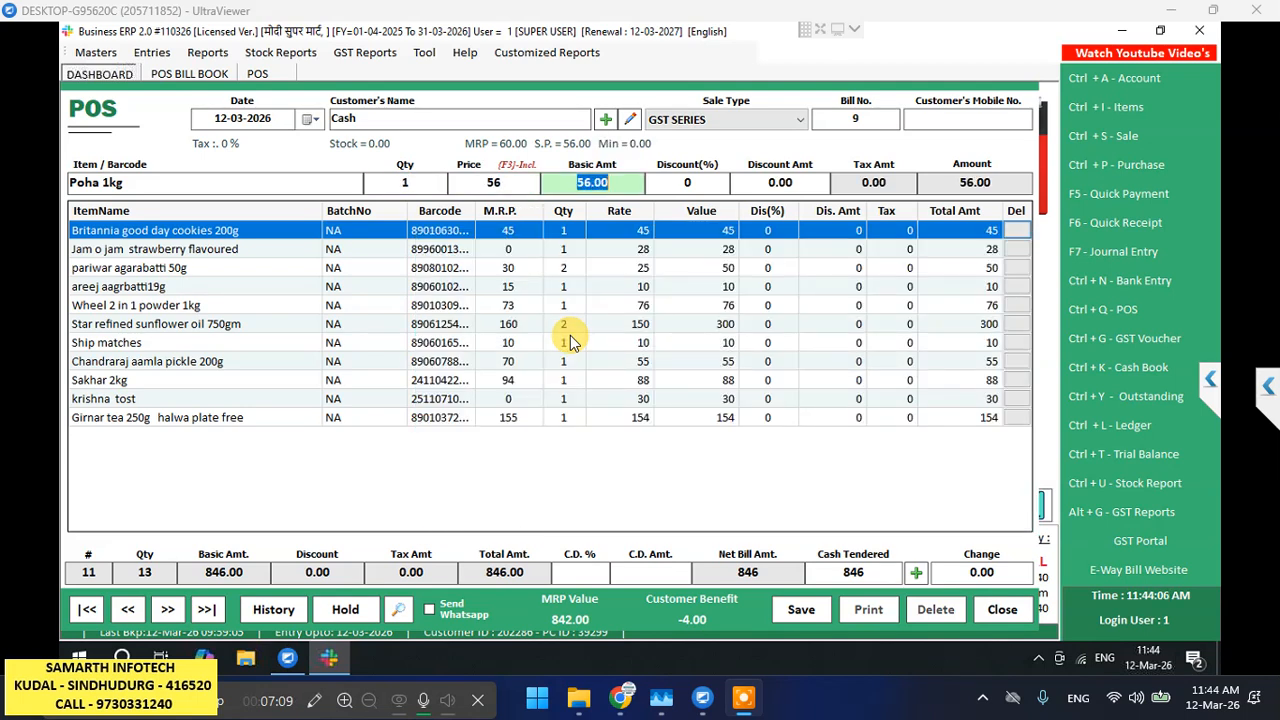
{"action": "key", "text": "Return"}
{"action": "key", "text": "Return"}
{"action": "key", "text": "Return"}
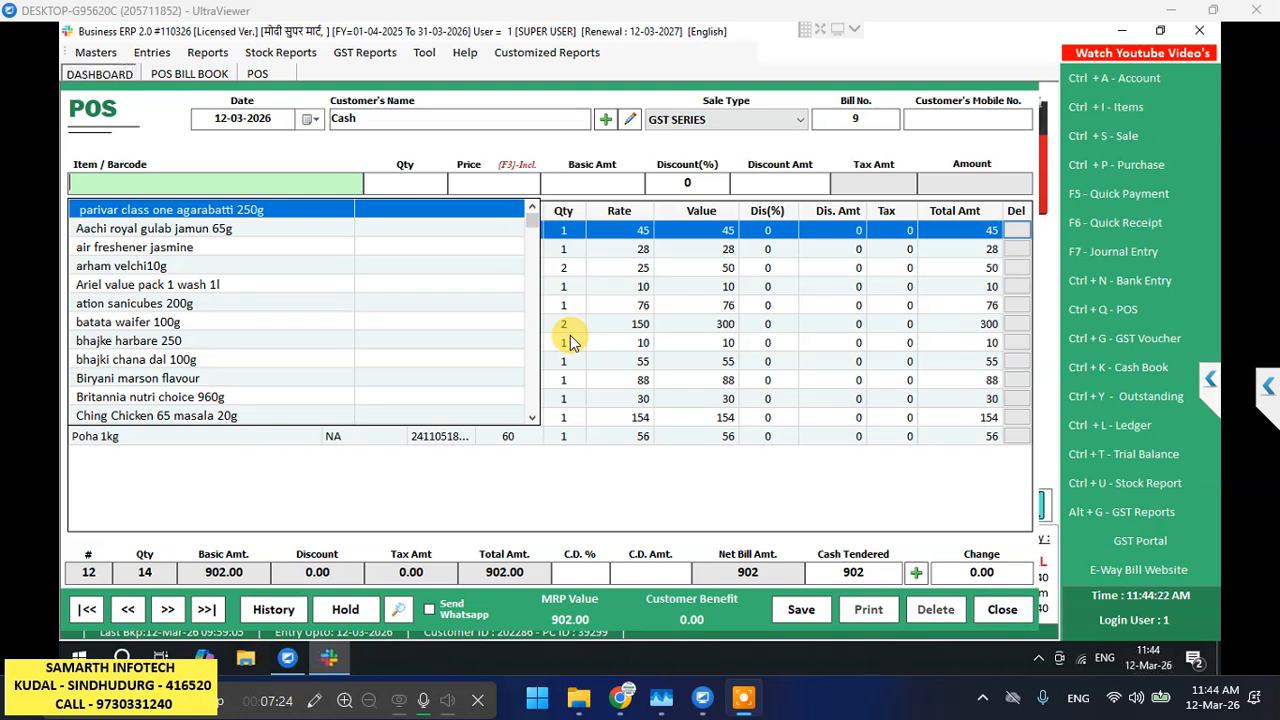
- Search the items for "barik" and select barik rava 1kg for the bill
{"action": "type", "text": "b"}
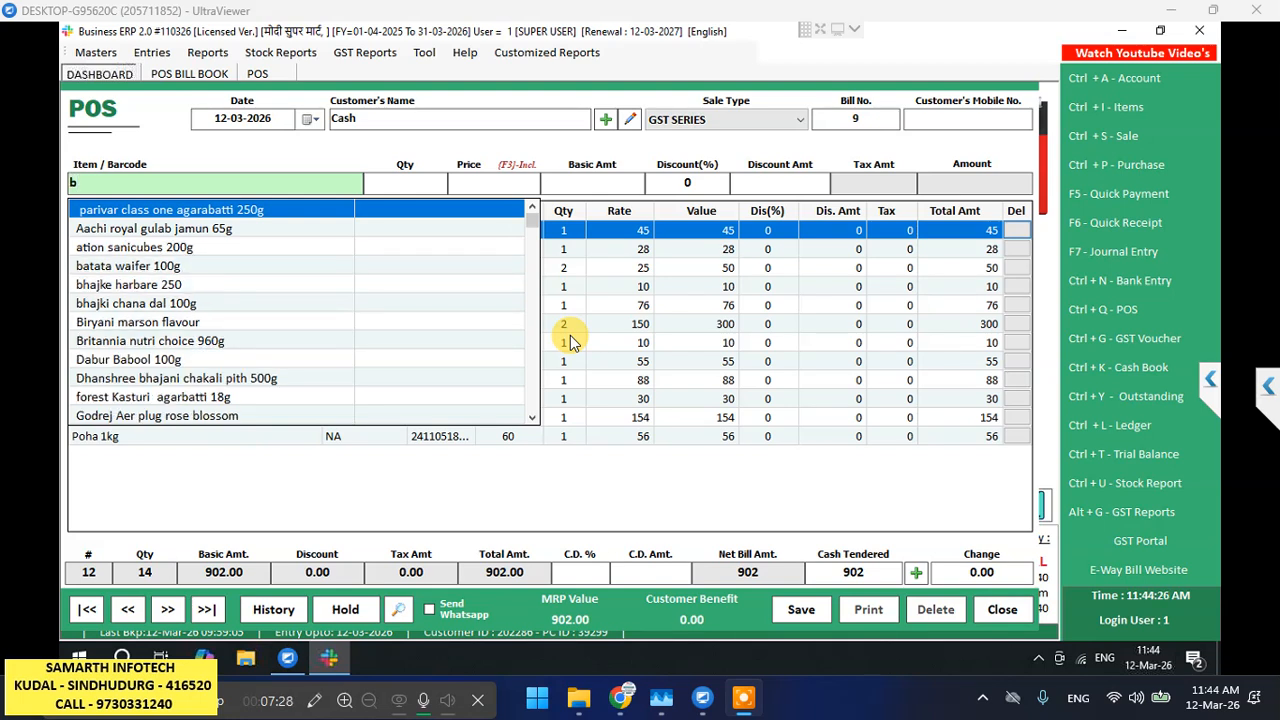
{"action": "type", "text": "ar"}
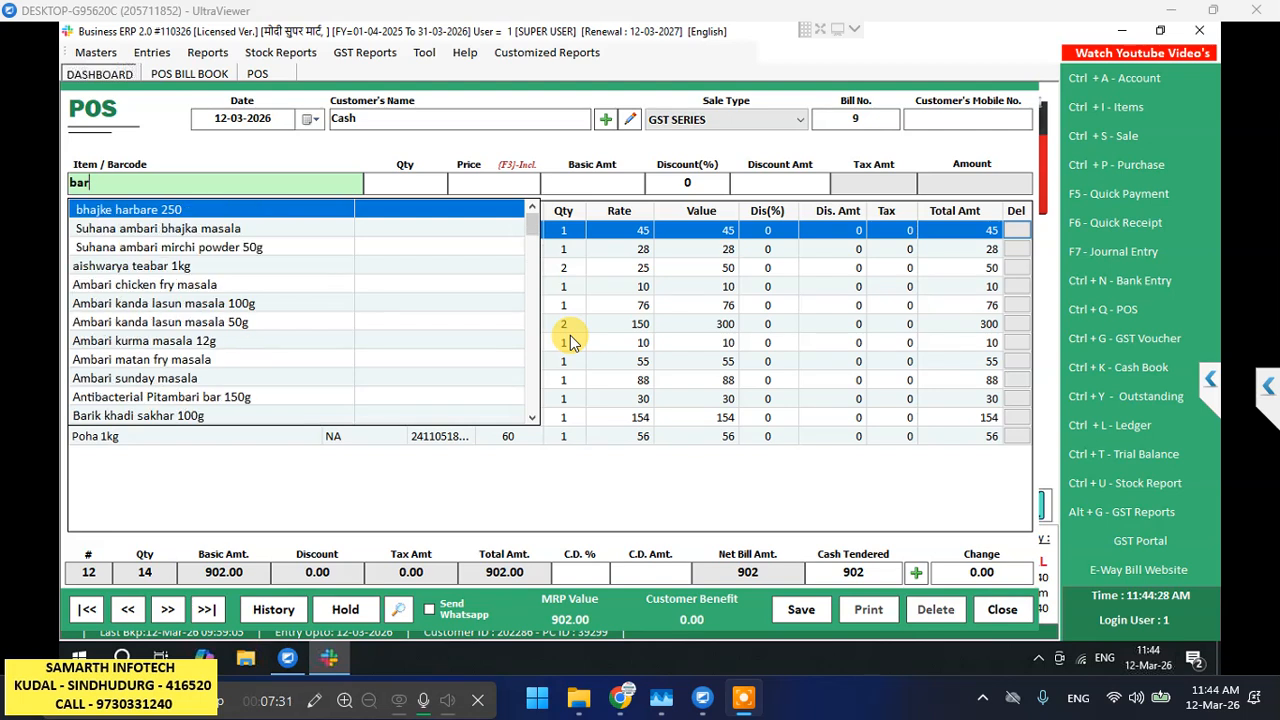
{"action": "type", "text": "i"}
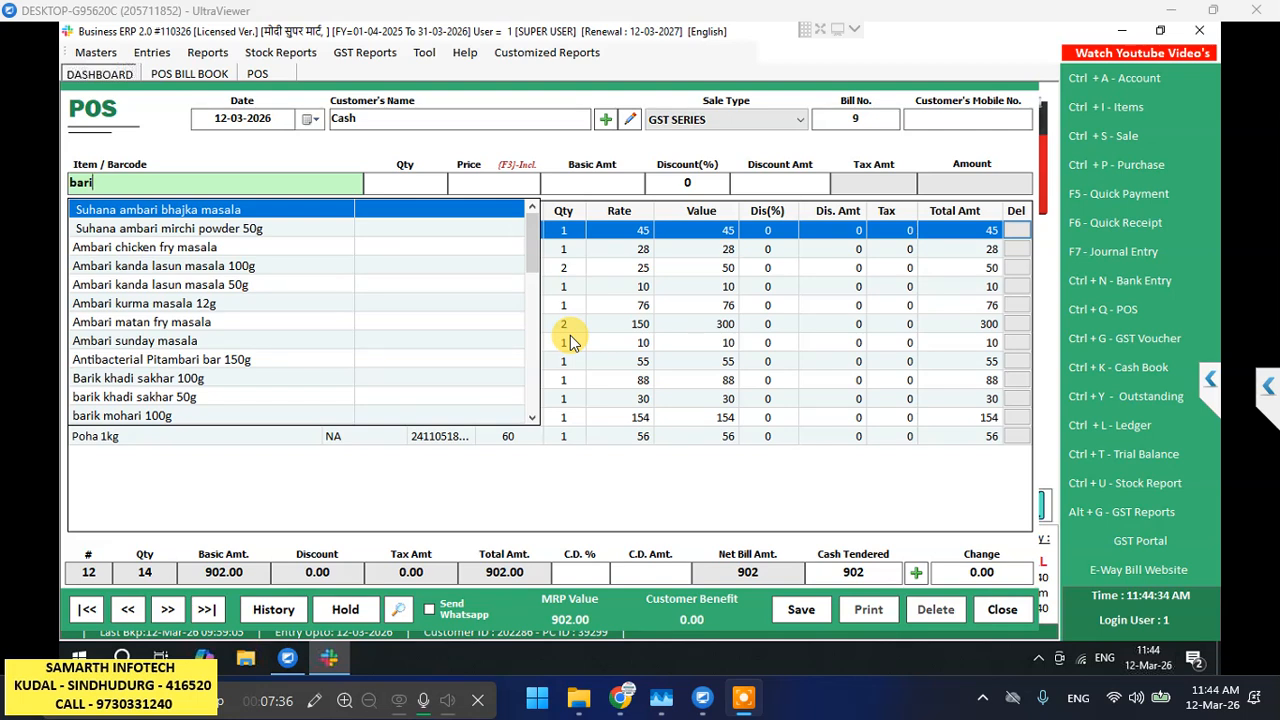
{"action": "type", "text": "k"}
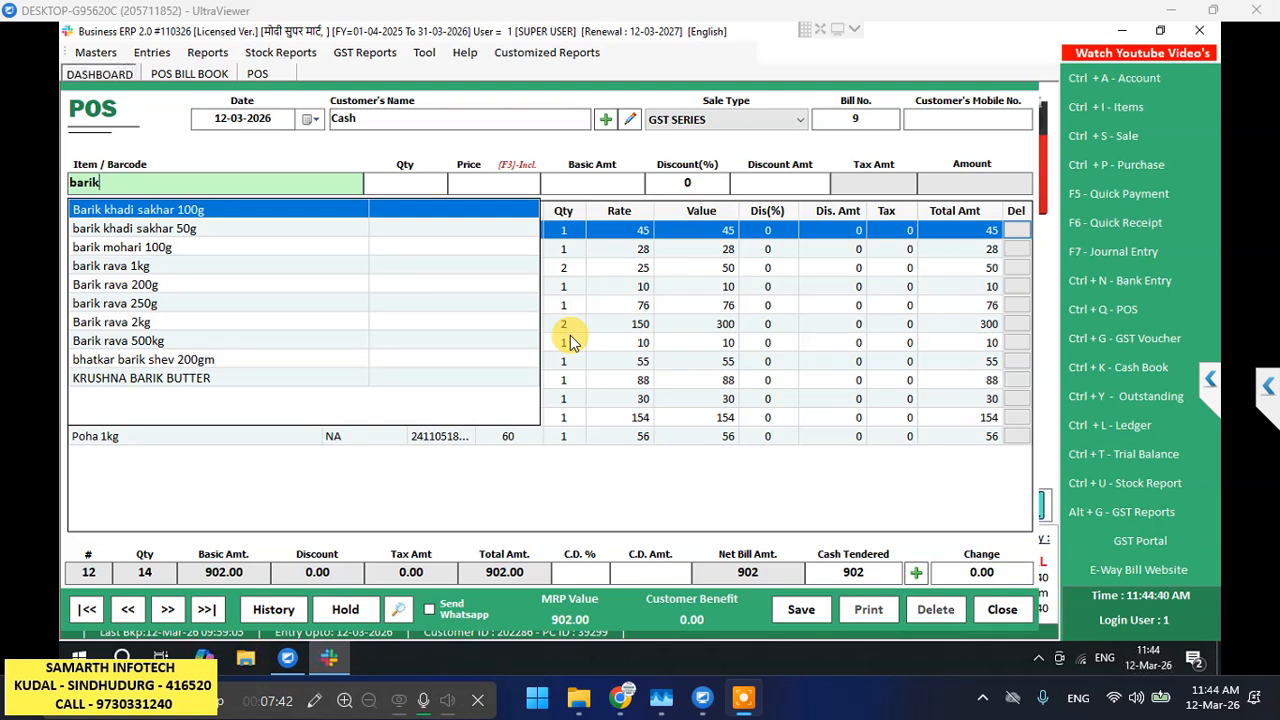
{"action": "key", "text": "Down"}
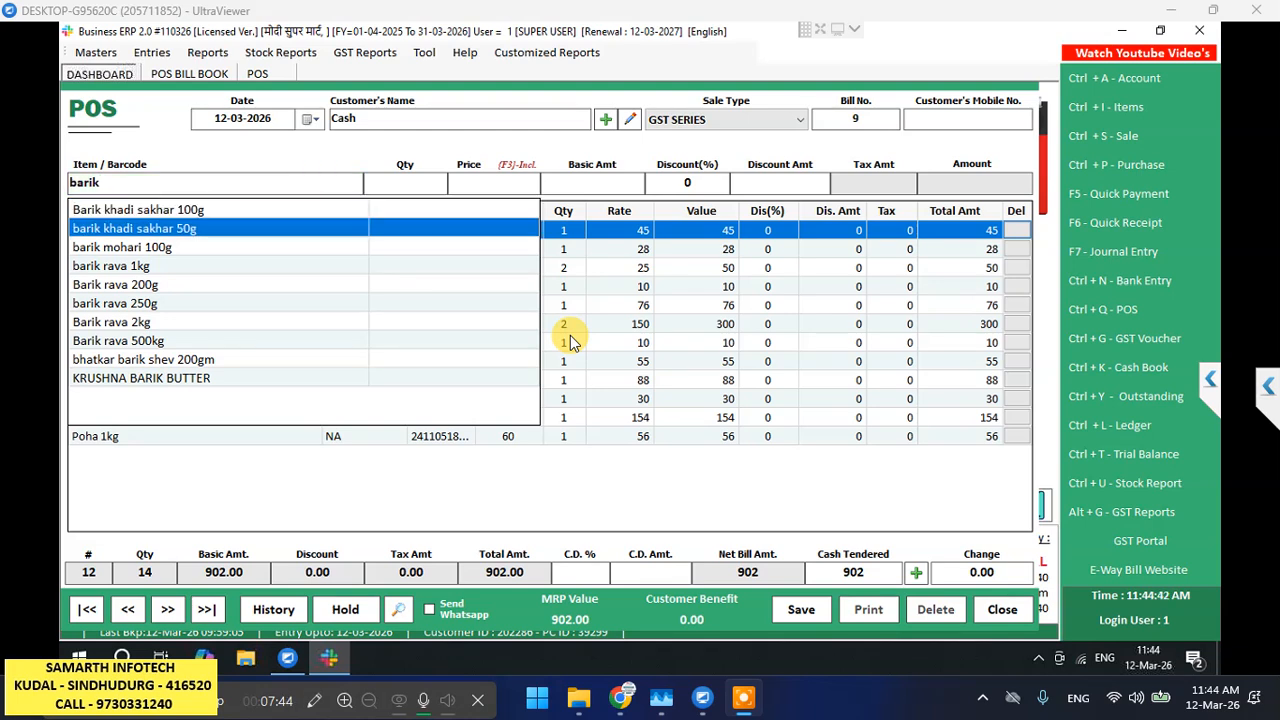
{"action": "key", "text": "Down"}
{"action": "key", "text": "Down"}
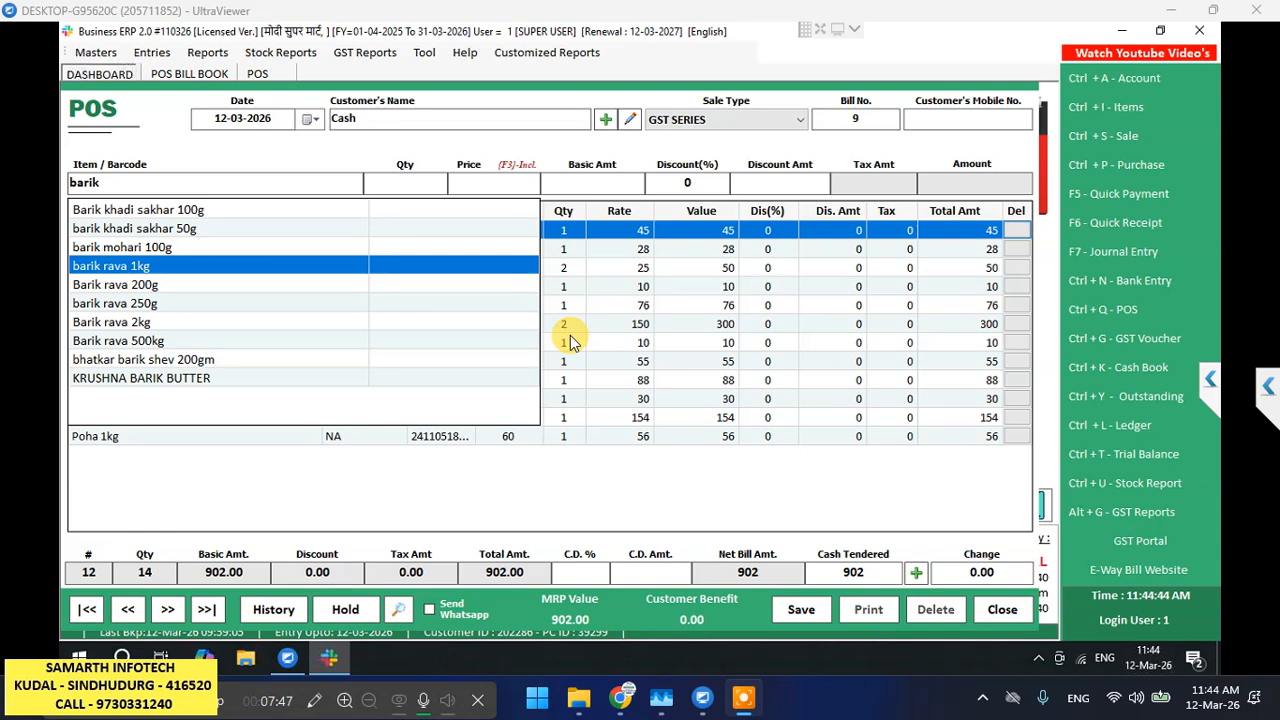
{"action": "key", "text": "Return"}
- Add barik rava 1kg to the bill from batch NA with quantity 1, price 48 and no discount
{"action": "key", "text": "Return"}
{"action": "key", "text": "Return"}
{"action": "key", "text": "Return"}
{"action": "key", "text": "Return"}
{"action": "key", "text": "Return"}
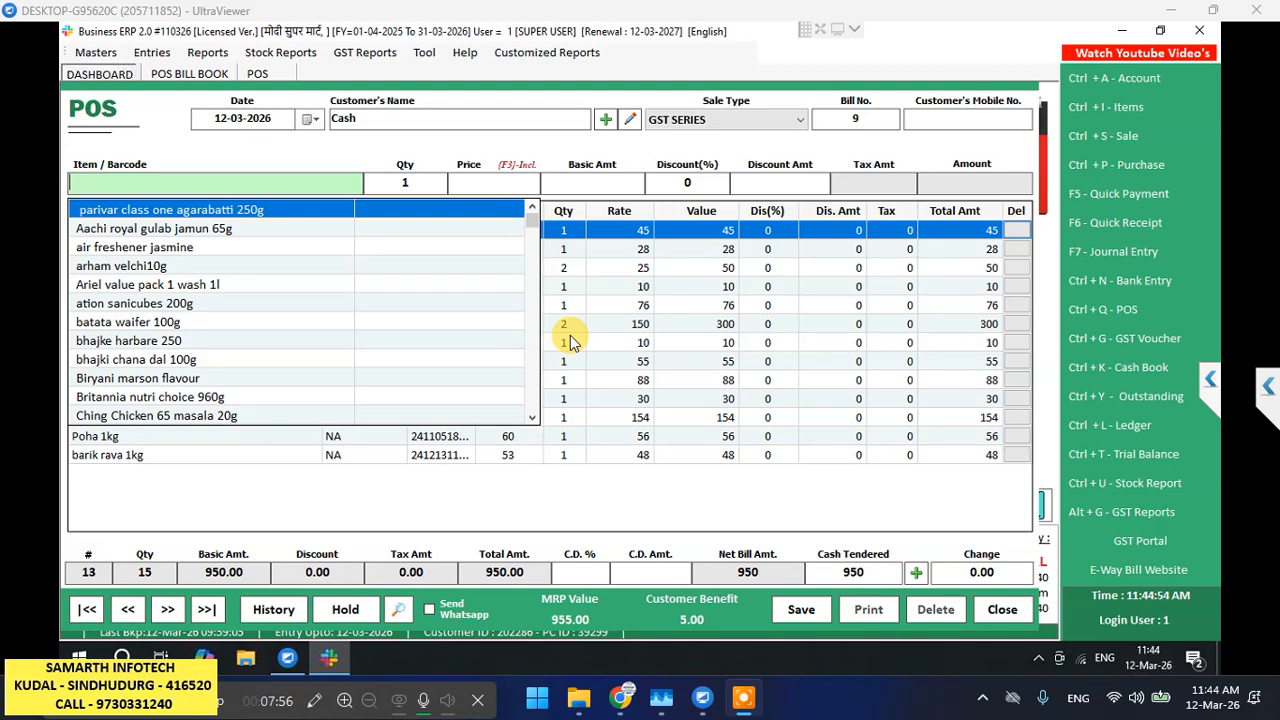
- Search the items for "tur d" and select Tur dal 500g for the bill
{"action": "type", "text": "tu"}
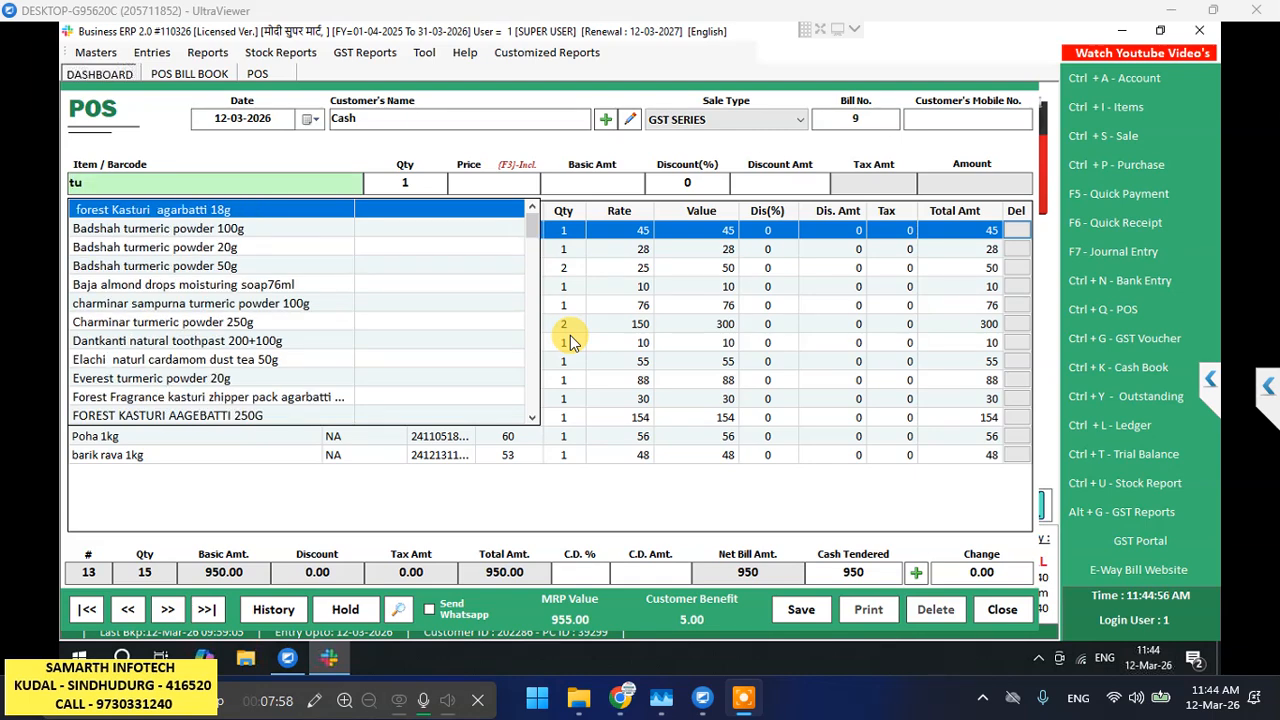
{"action": "type", "text": "r d"}
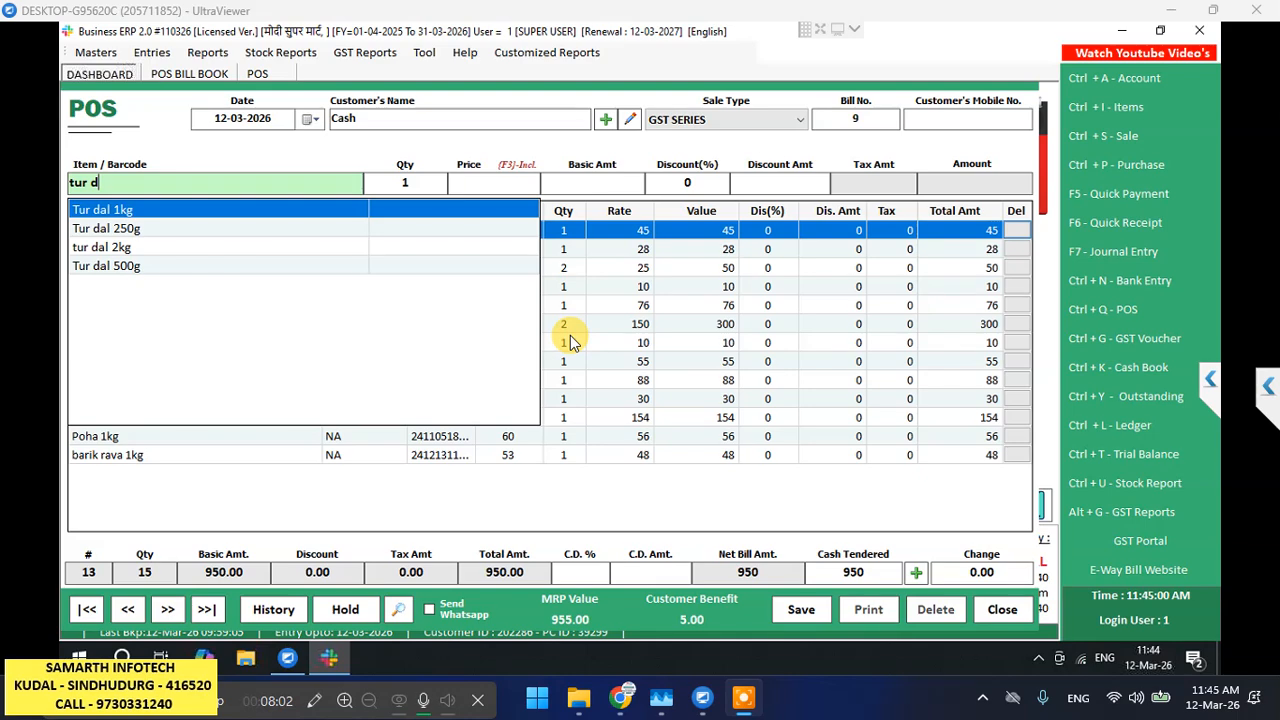
{"action": "key", "text": "Down"}
{"action": "key", "text": "Down"}
{"action": "key", "text": "Down"}
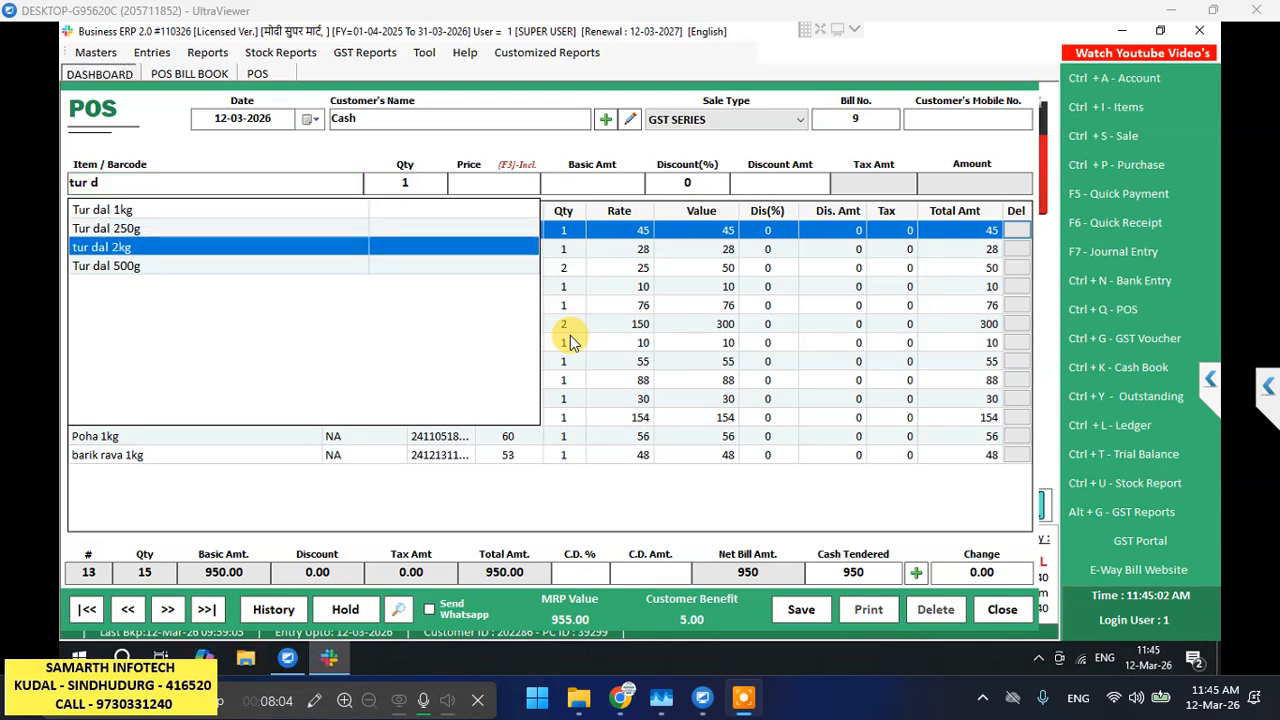
{"action": "key", "text": "Return"}
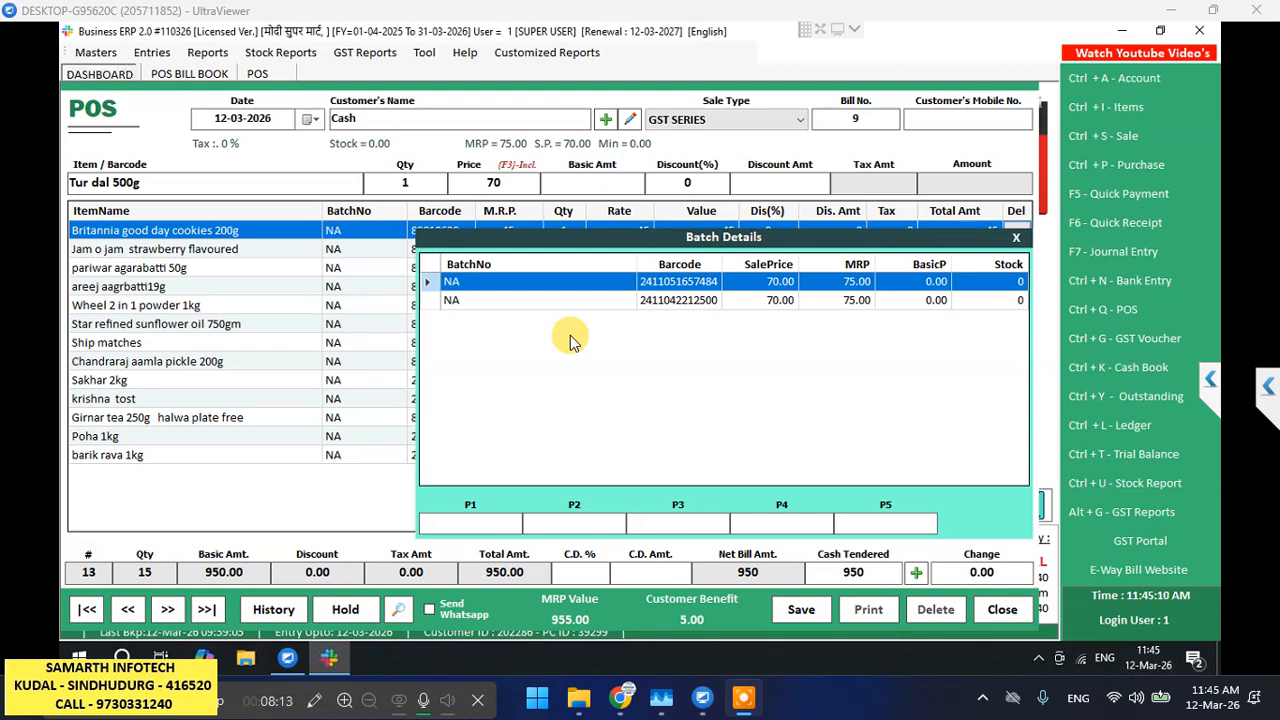
{"action": "key", "text": "Return"}
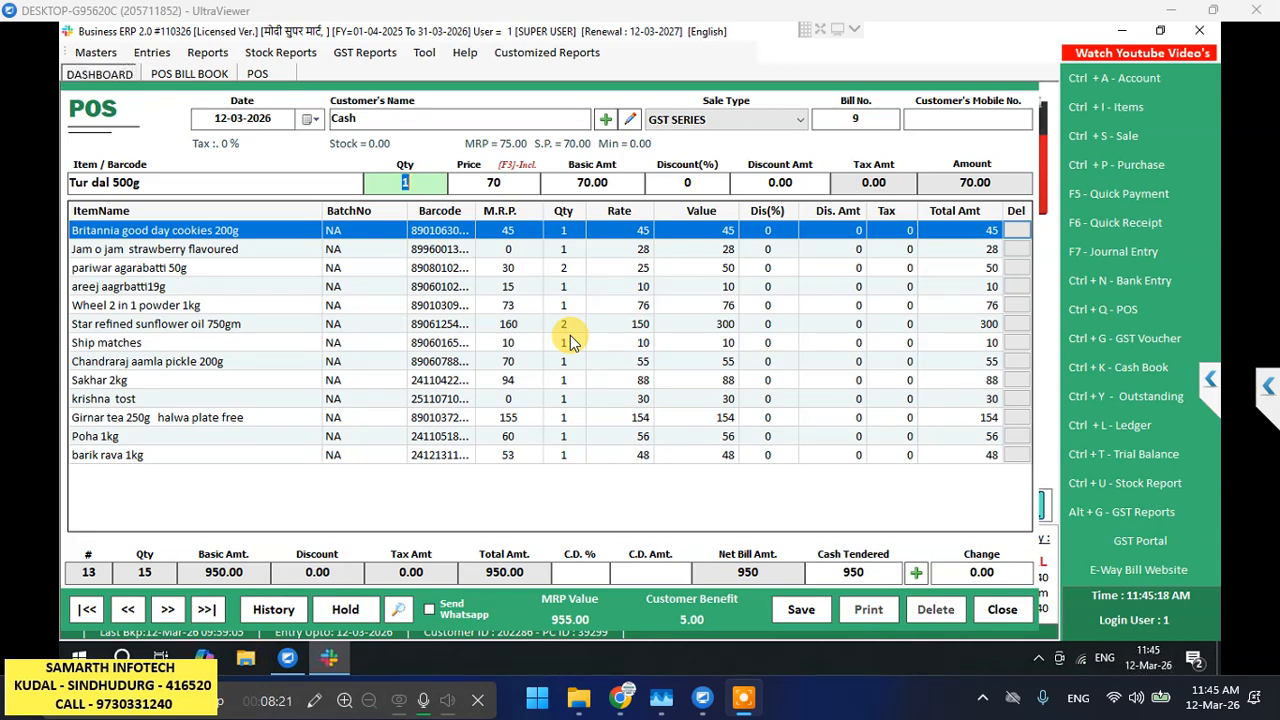
{"action": "key", "text": "Return"}
{"action": "key", "text": "Return"}
{"action": "key", "text": "Return"}
{"action": "key", "text": "Return"}
{"action": "key", "text": "Return"}
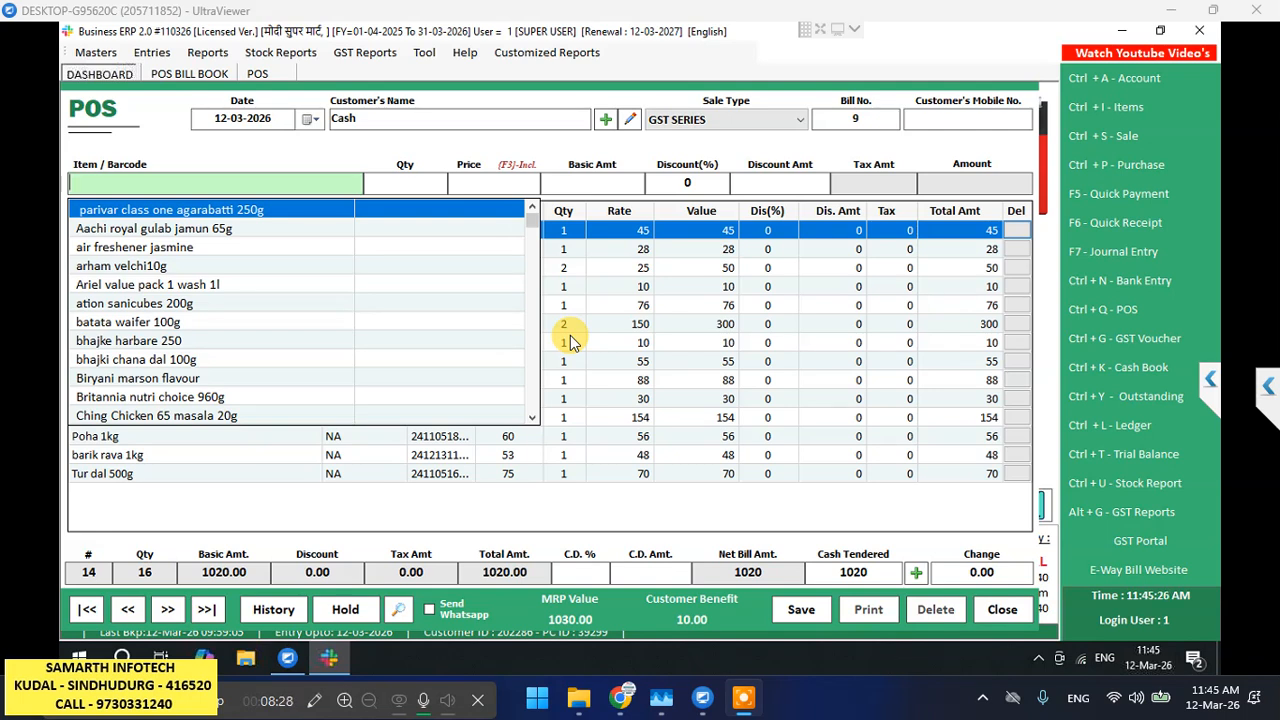
- Search the items for "mukh" and select Mukhwas 100g for the bill
{"action": "type", "text": "mu"}
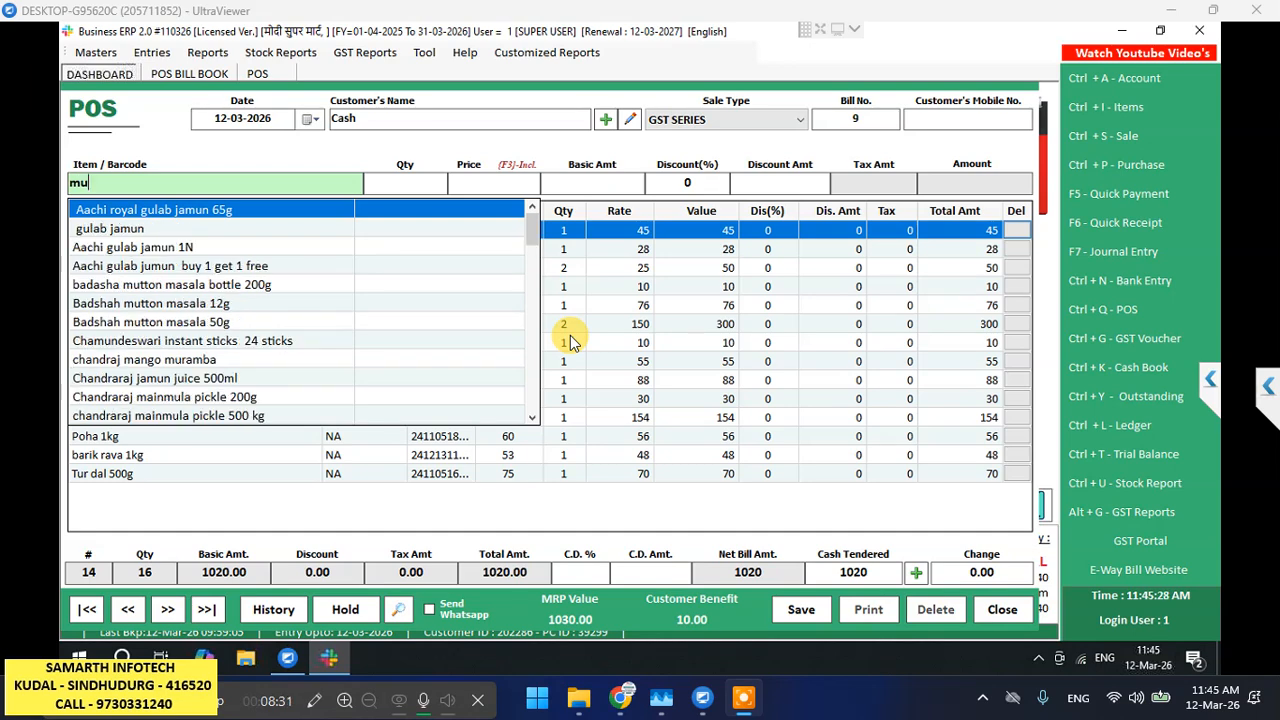
{"action": "type", "text": "kh"}
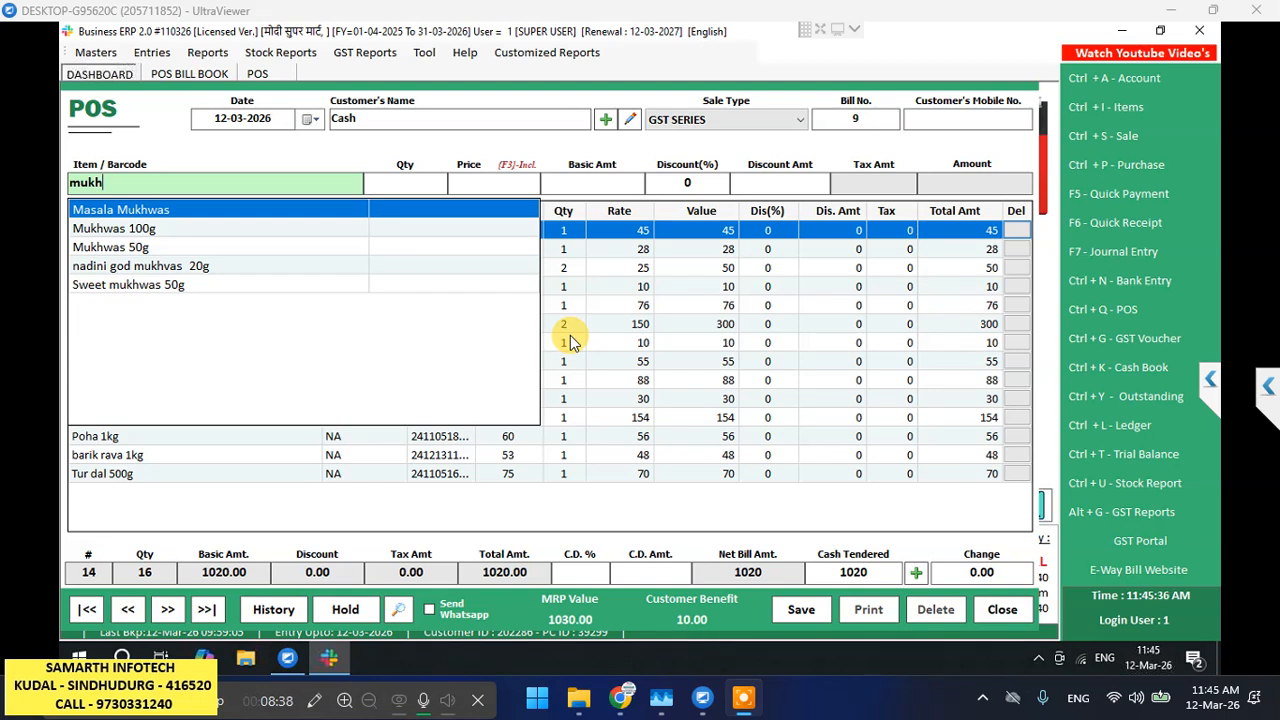
{"action": "key", "text": "Down"}
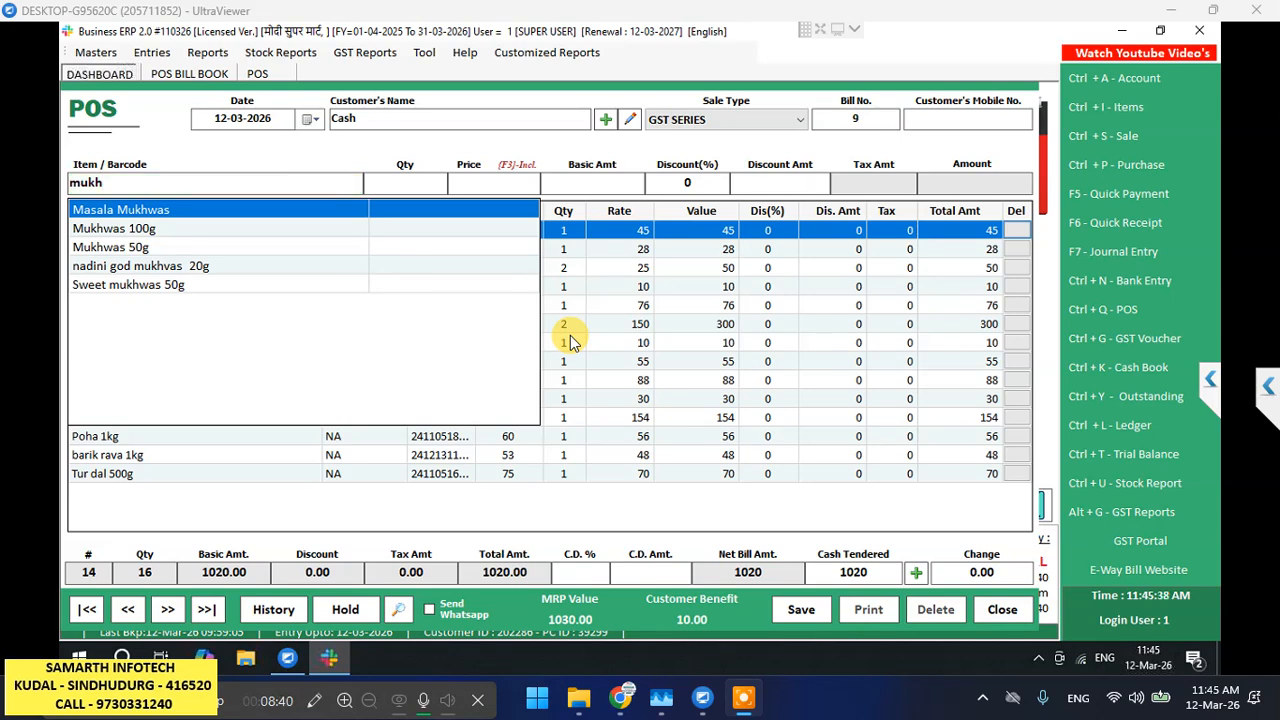
{"action": "key", "text": "Down"}
{"action": "key", "text": "Return"}
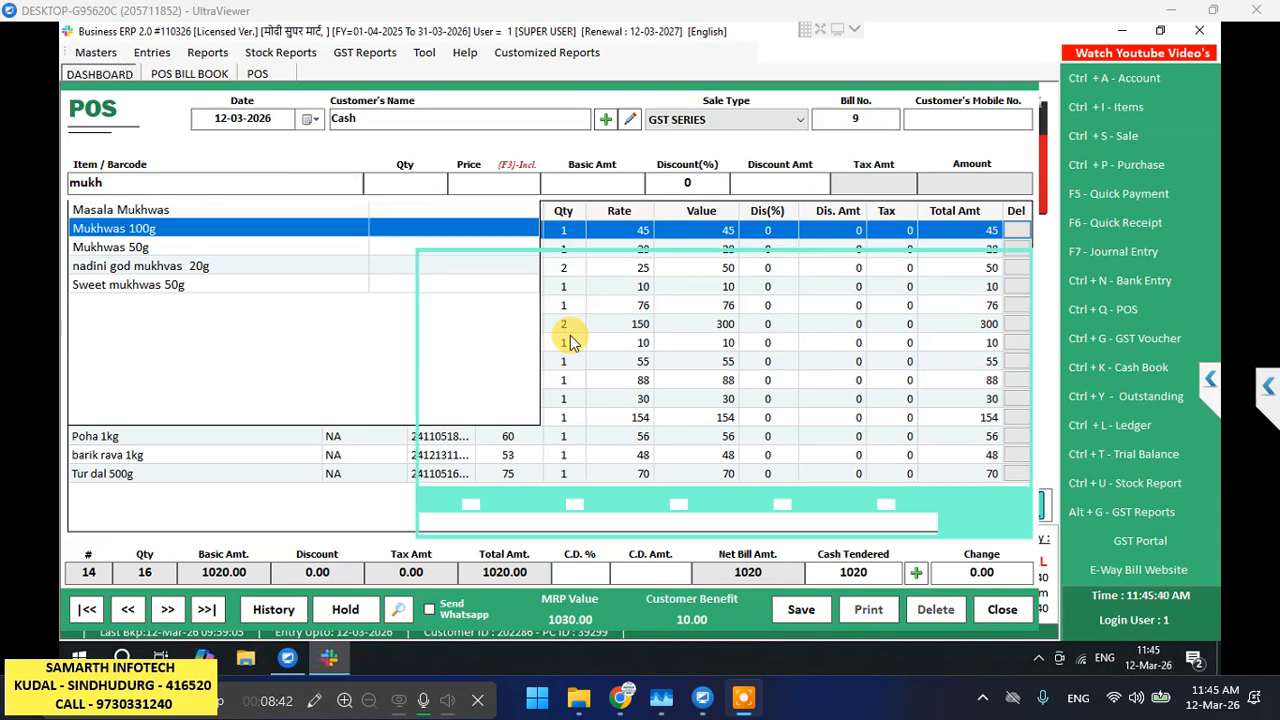
- Add Mukhwas 100g to the bill from batch NA with quantity 1, price 30 and no discount
{"action": "key", "text": "Return"}
{"action": "key", "text": "Return"}
{"action": "key", "text": "Return"}
{"action": "key", "text": "Return"}
{"action": "key", "text": "Return"}
{"action": "key", "text": "Return"}
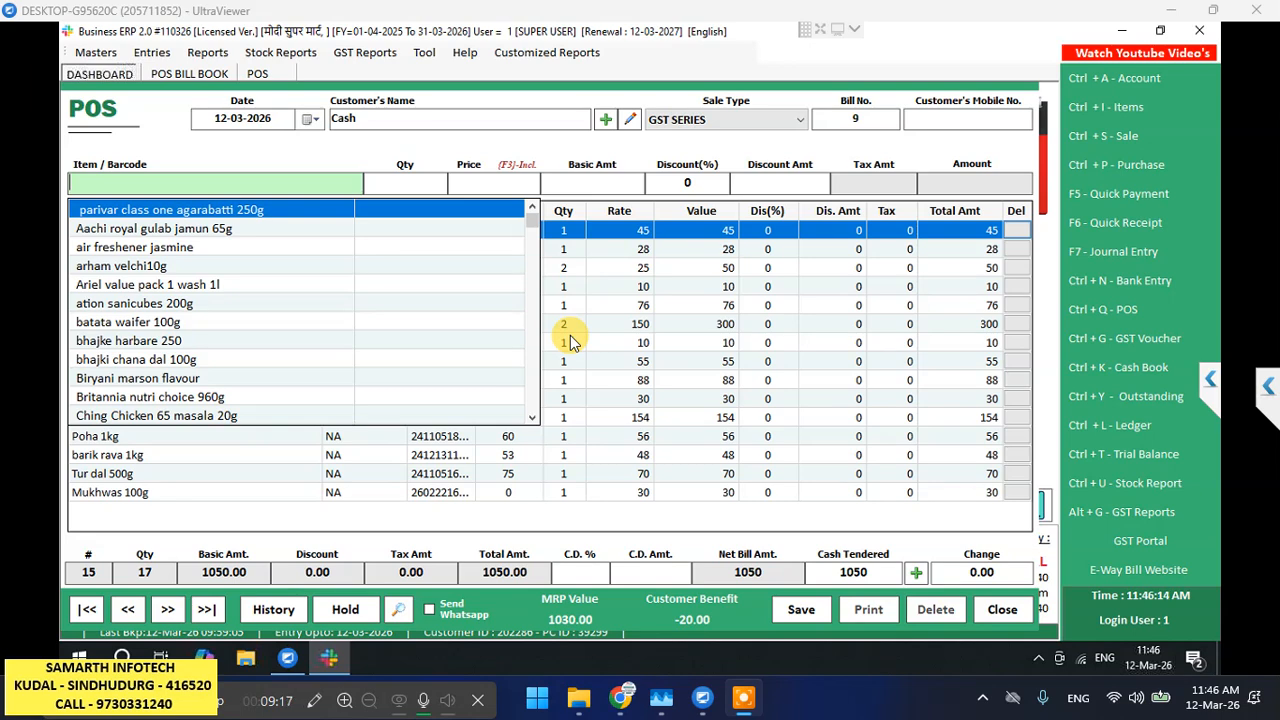
- Search the items for "shri" to check whether the shrikhand item exists, and clear the search
{"action": "type", "text": "sh"}
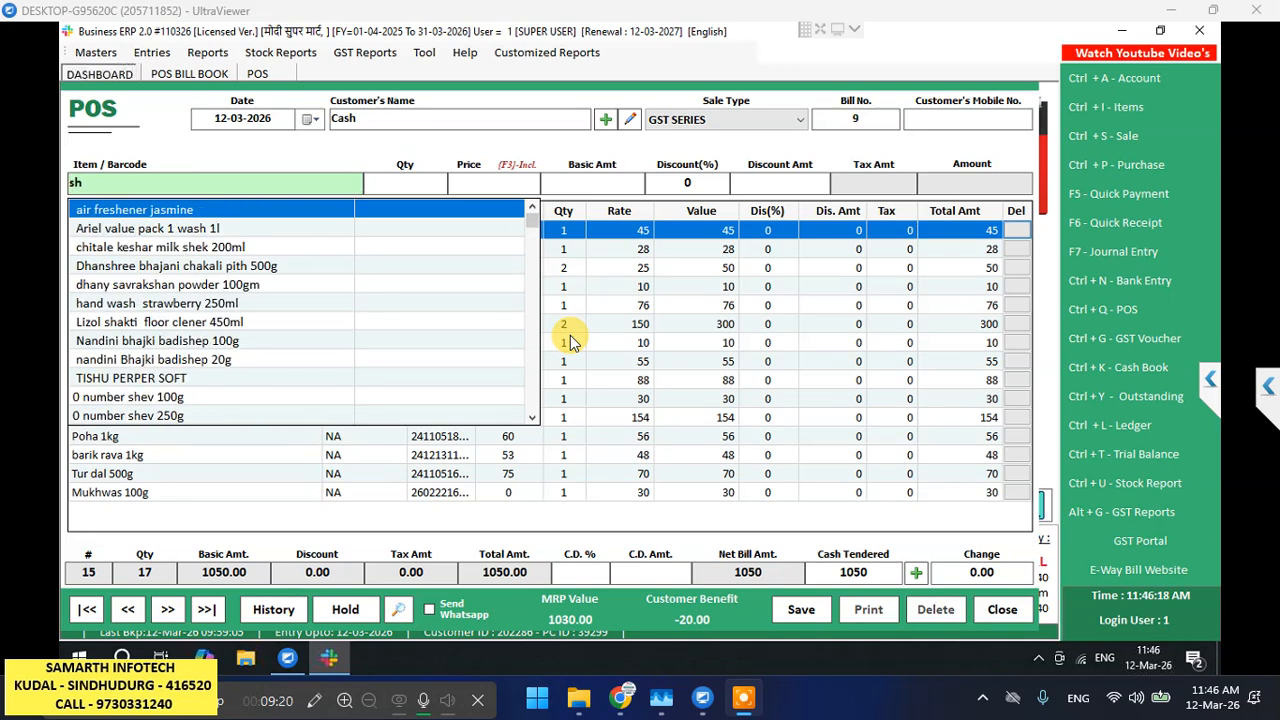
{"action": "type", "text": "ri"}
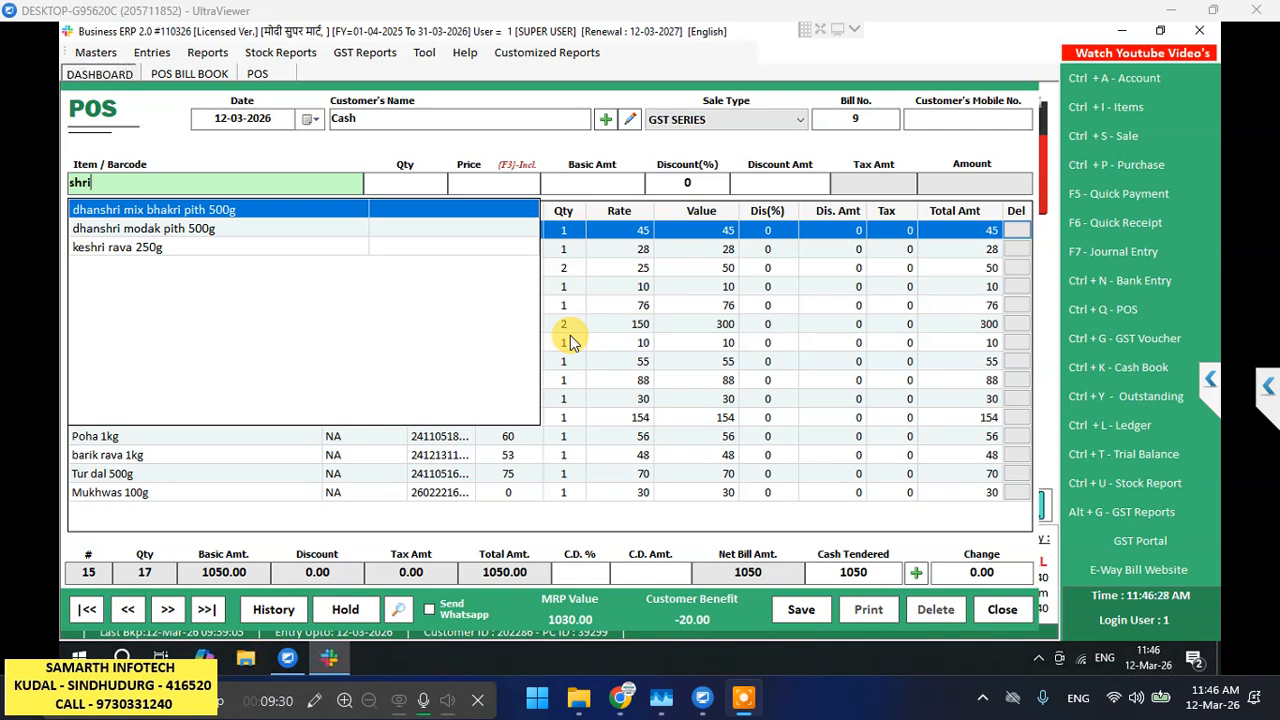
{"action": "key", "text": "BackSpace"}
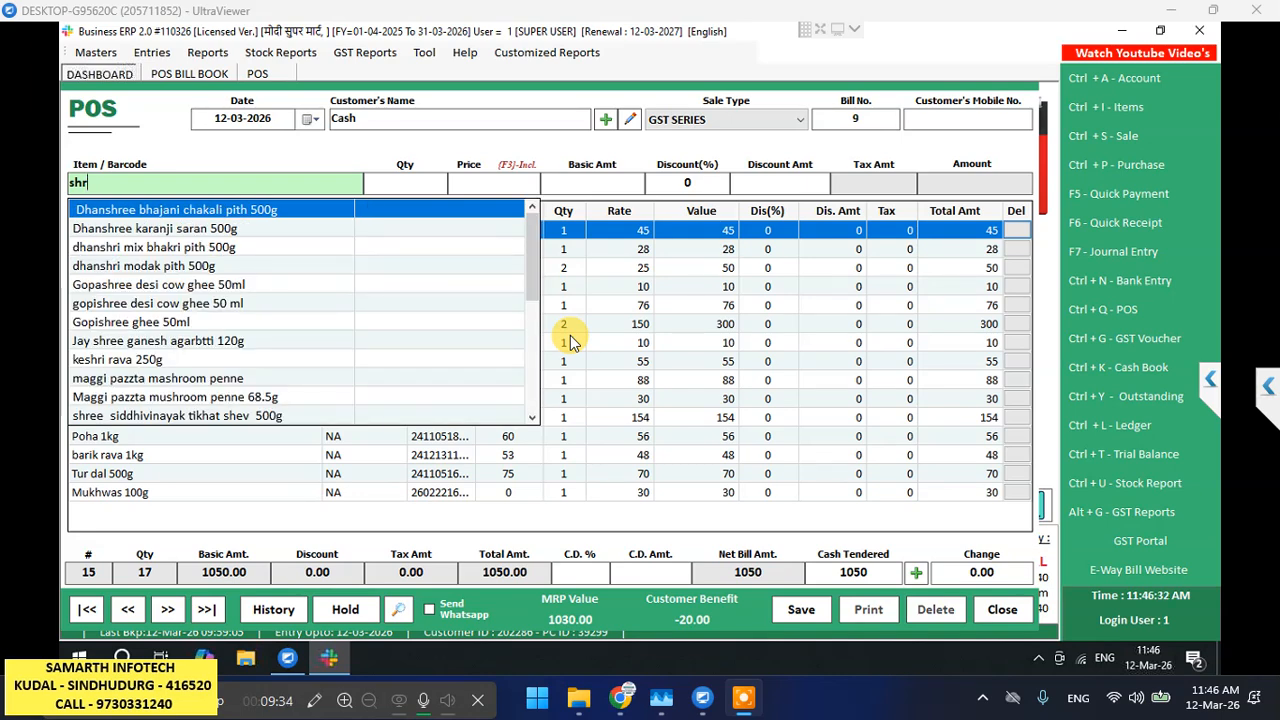
{"action": "key", "text": "BackSpace"}
{"action": "key", "text": "BackSpace"}
{"action": "key", "text": "BackSpace"}
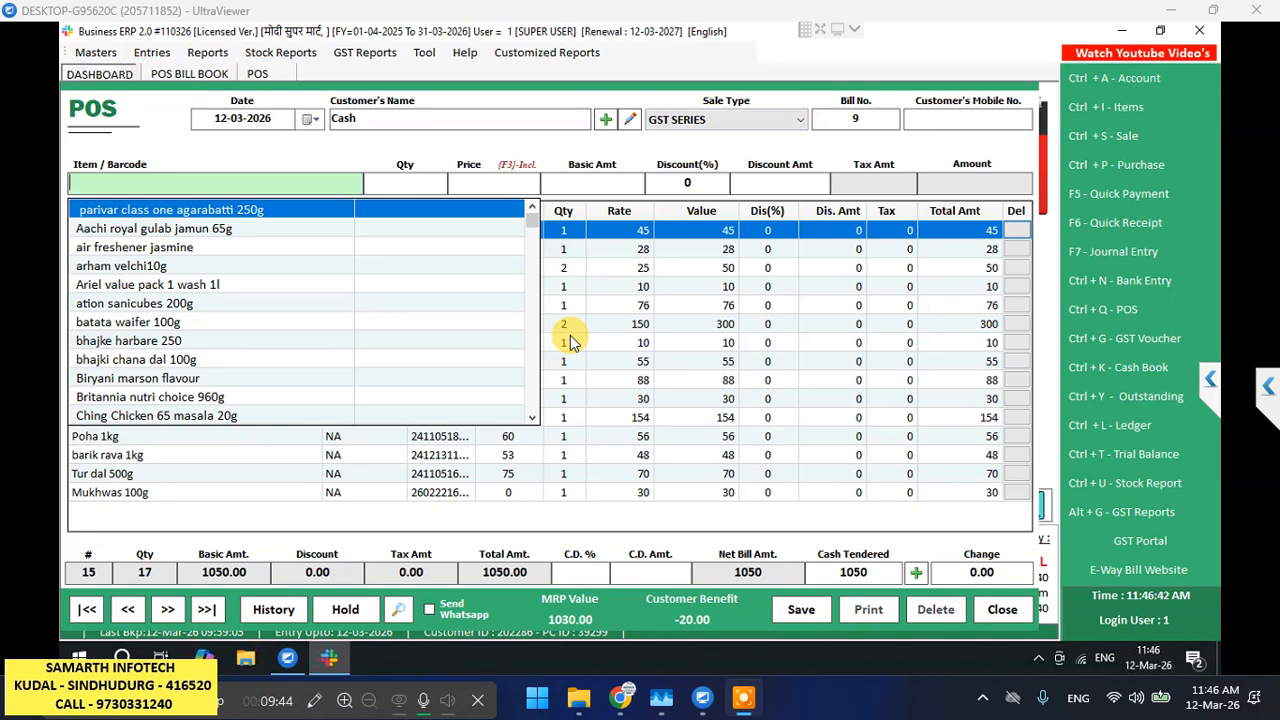
- Start a new item entry named Shrikhand Goli, leaving its Amharic name blank
{"action": "key", "text": "ctrl+i"}
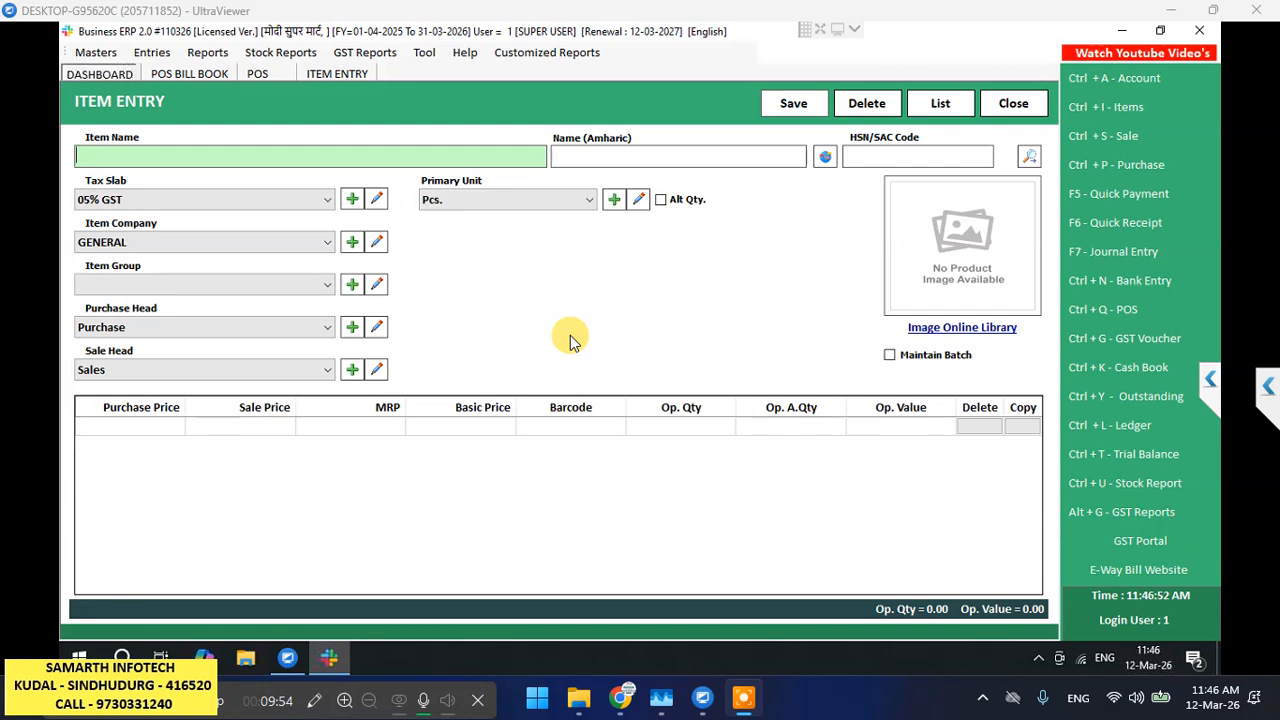
{"action": "type", "text": "shrikha"}
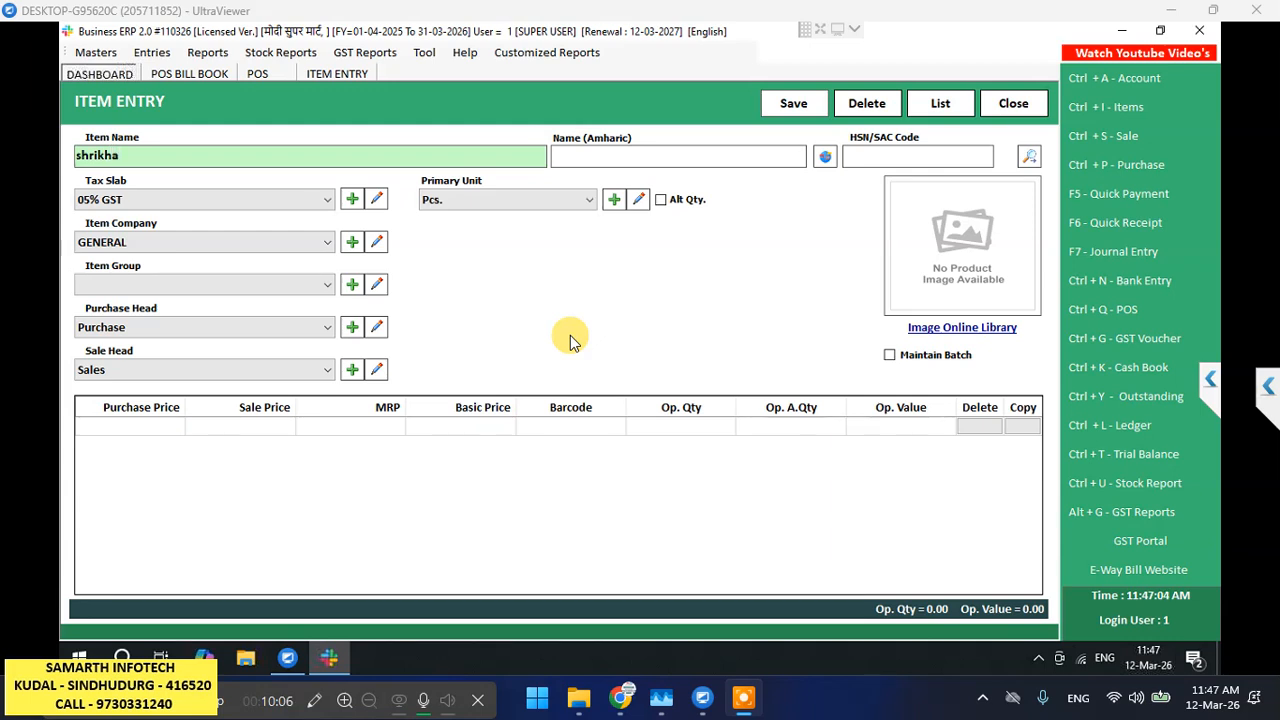
{"action": "type", "text": "nd"}
{"action": "type", "text": "goli"}
{"action": "key", "text": "Return"}
{"action": "key", "text": "Return"}
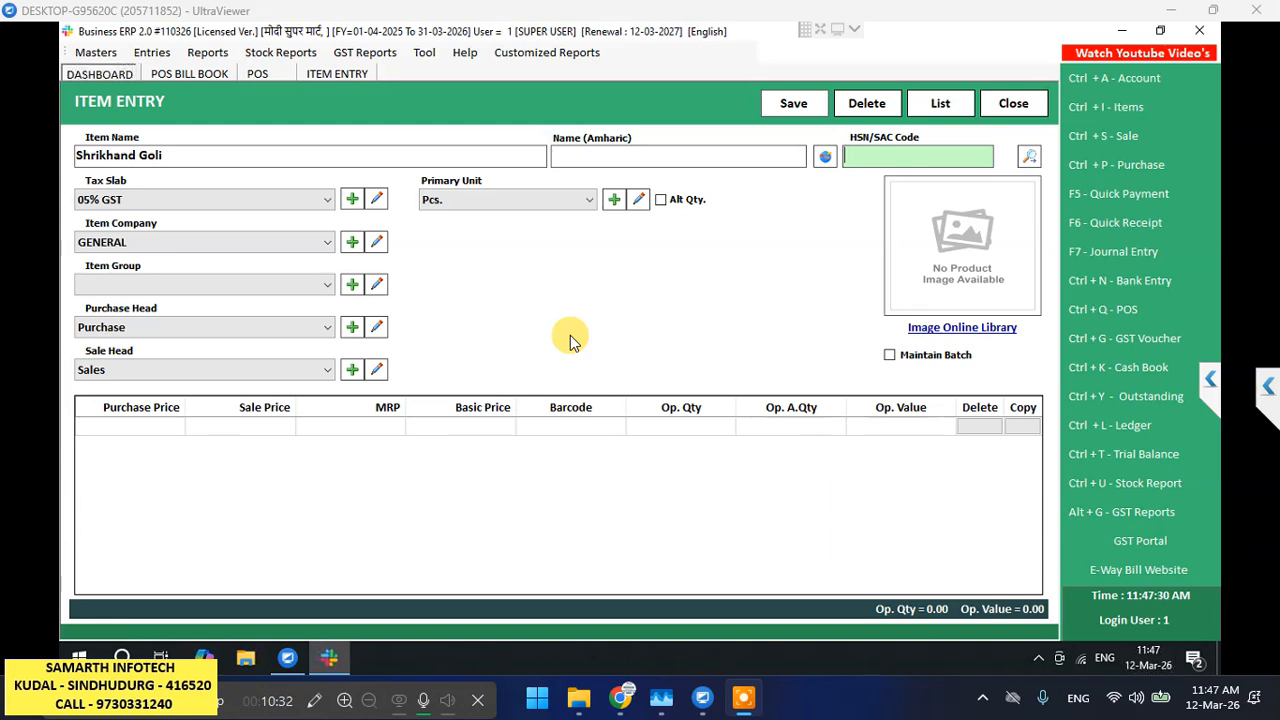
- Leave the HSN/SAC code blank and set the tax slab to Tax Free, keeping GENERAL as the item company
{"action": "key", "text": "Return"}
{"action": "key", "text": "Return"}
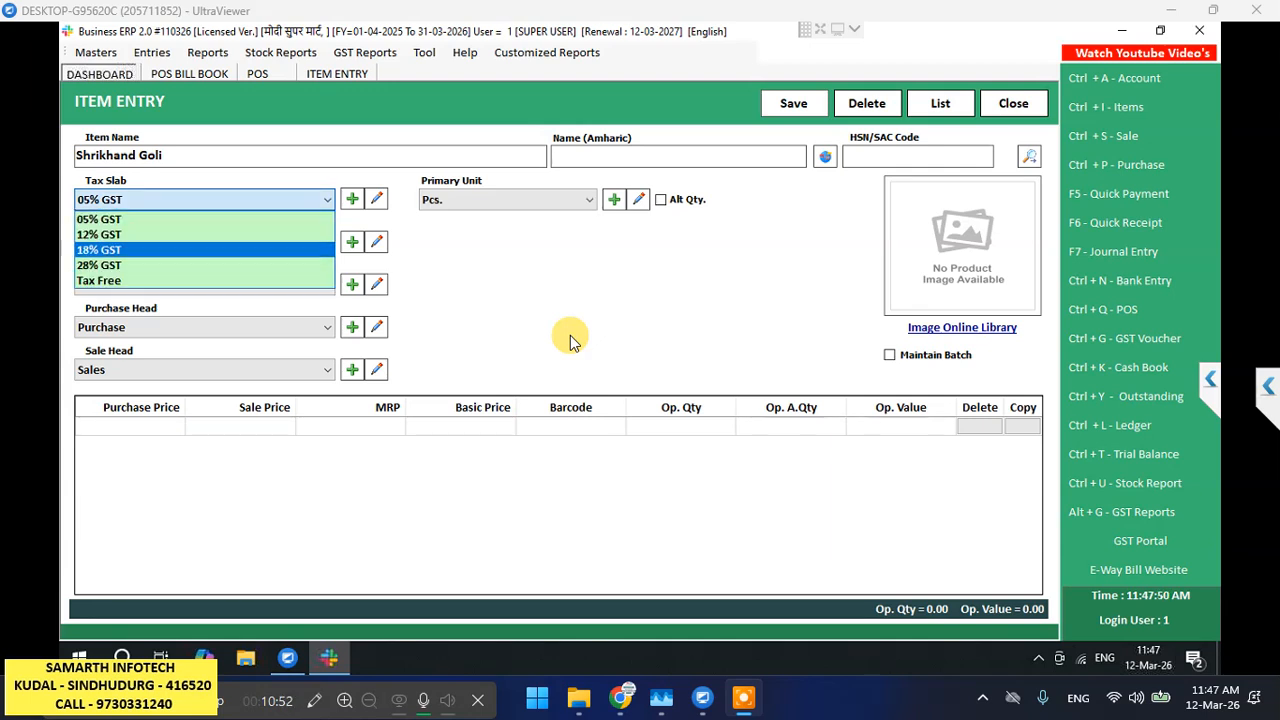
{"action": "key", "text": "Down"}
{"action": "key", "text": "Down"}
{"action": "key", "text": "Return"}
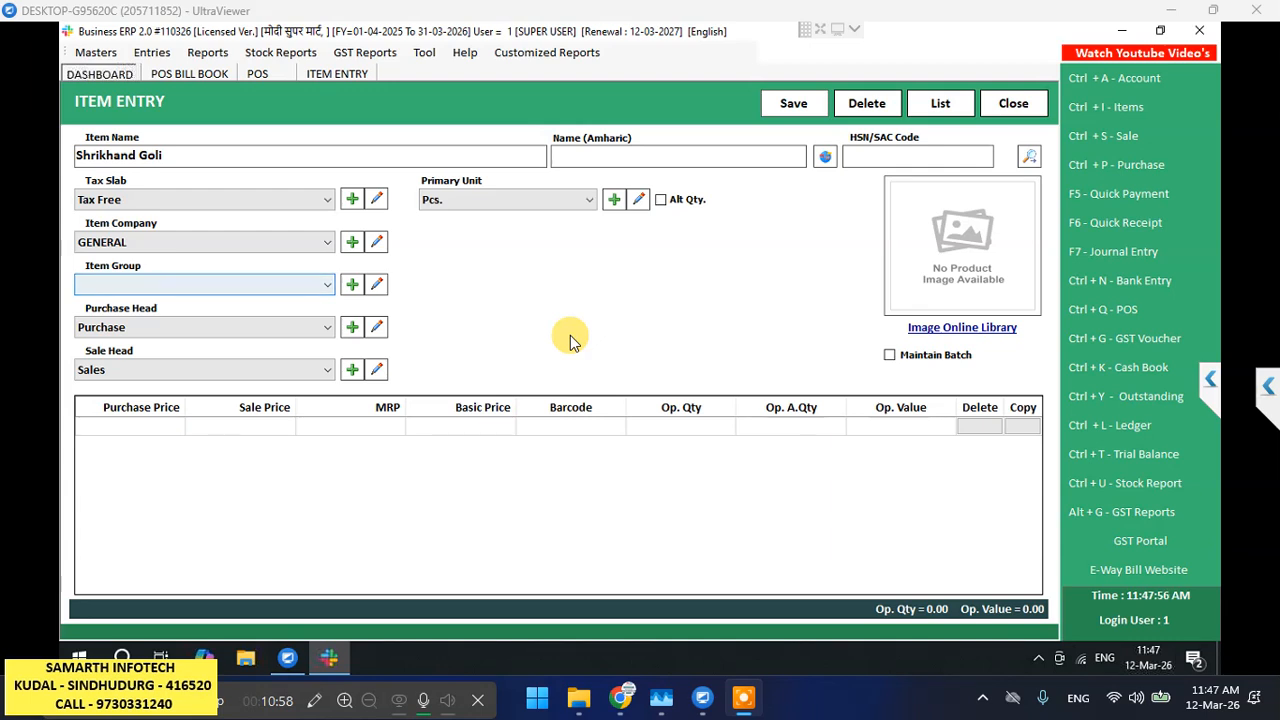
{"action": "key", "text": "shift+Tab"}
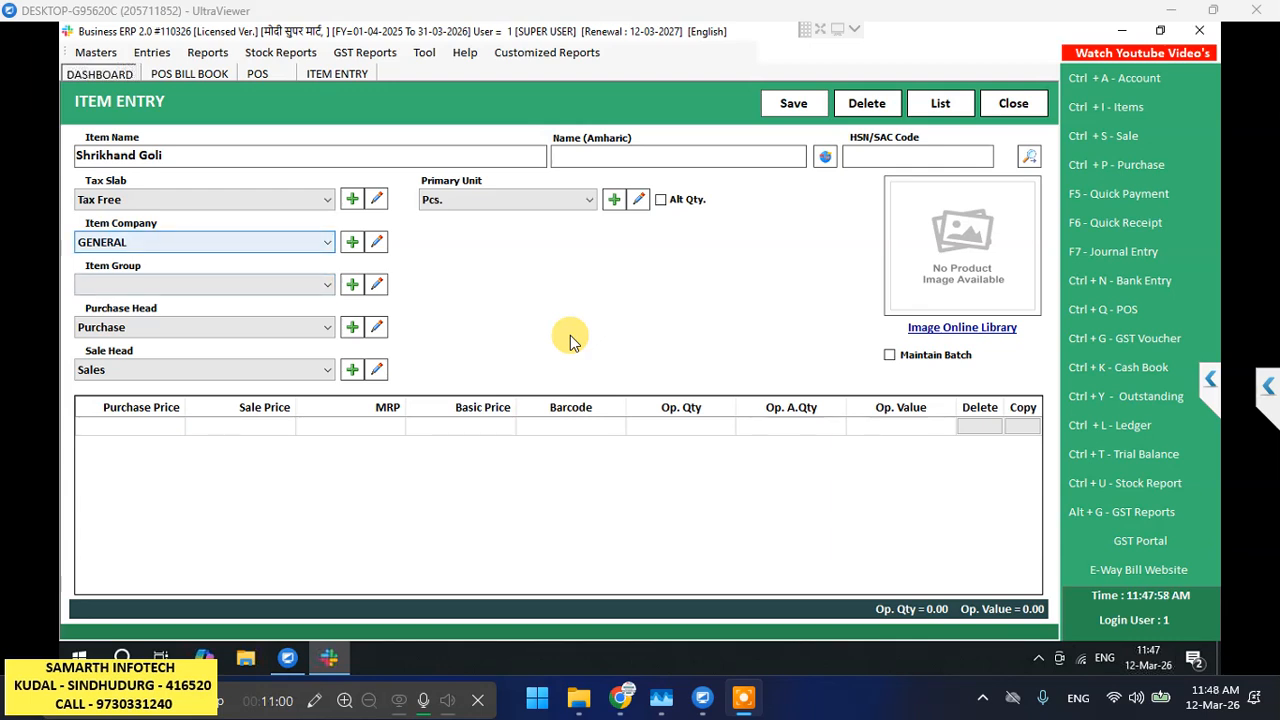
{"action": "key", "text": "Tab"}
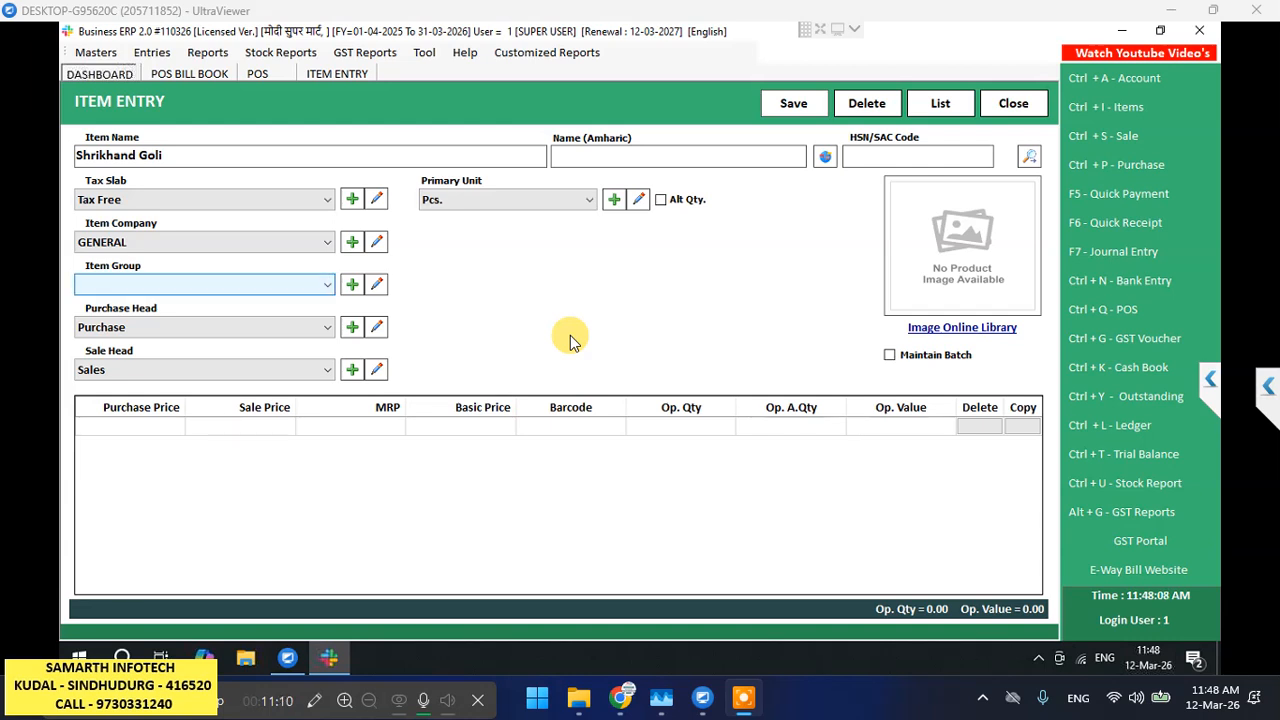
- Set the item group of Shrikhand Goli to General
{"action": "key", "text": "alt+Down"}
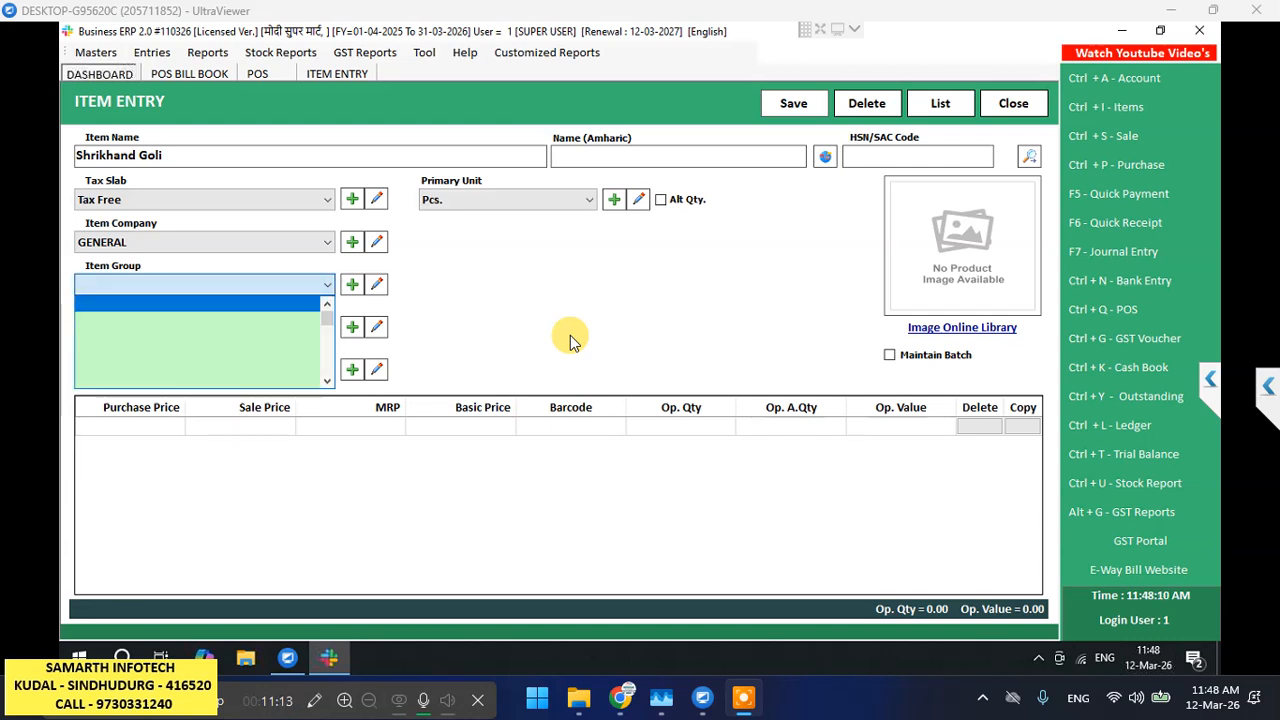
{"action": "key", "text": "Down"}
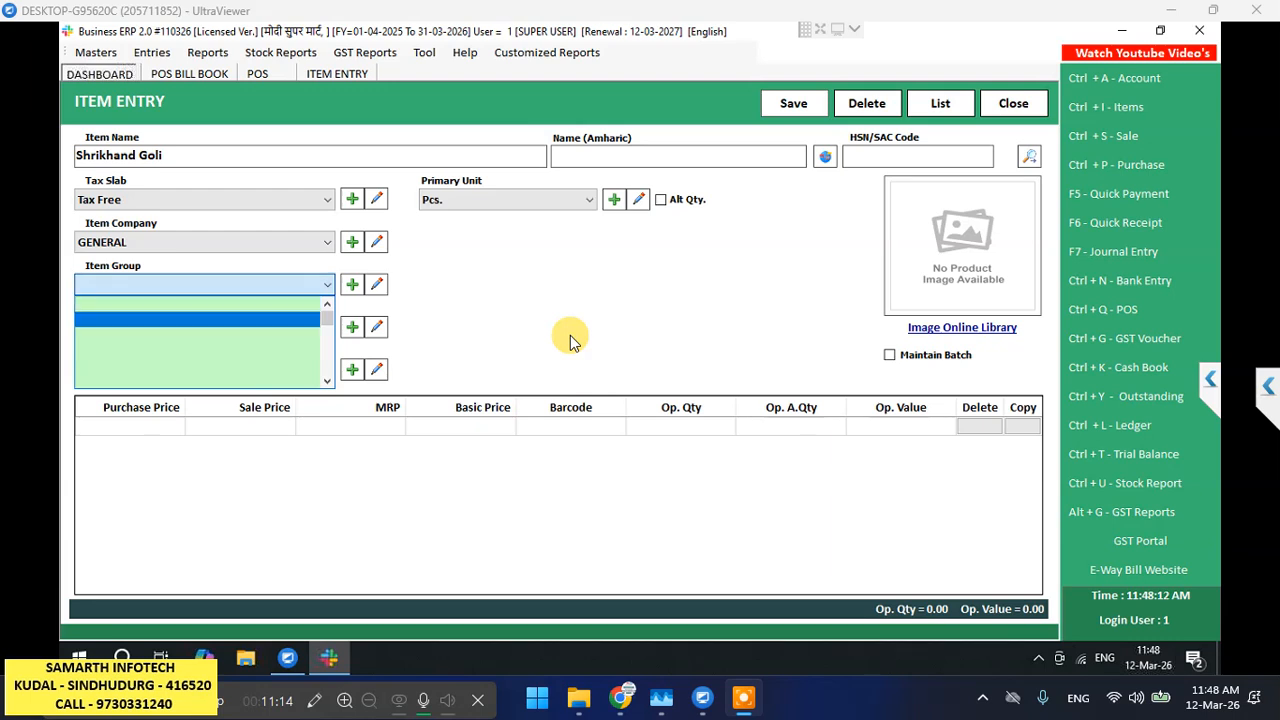
{"action": "key", "text": "Down"}
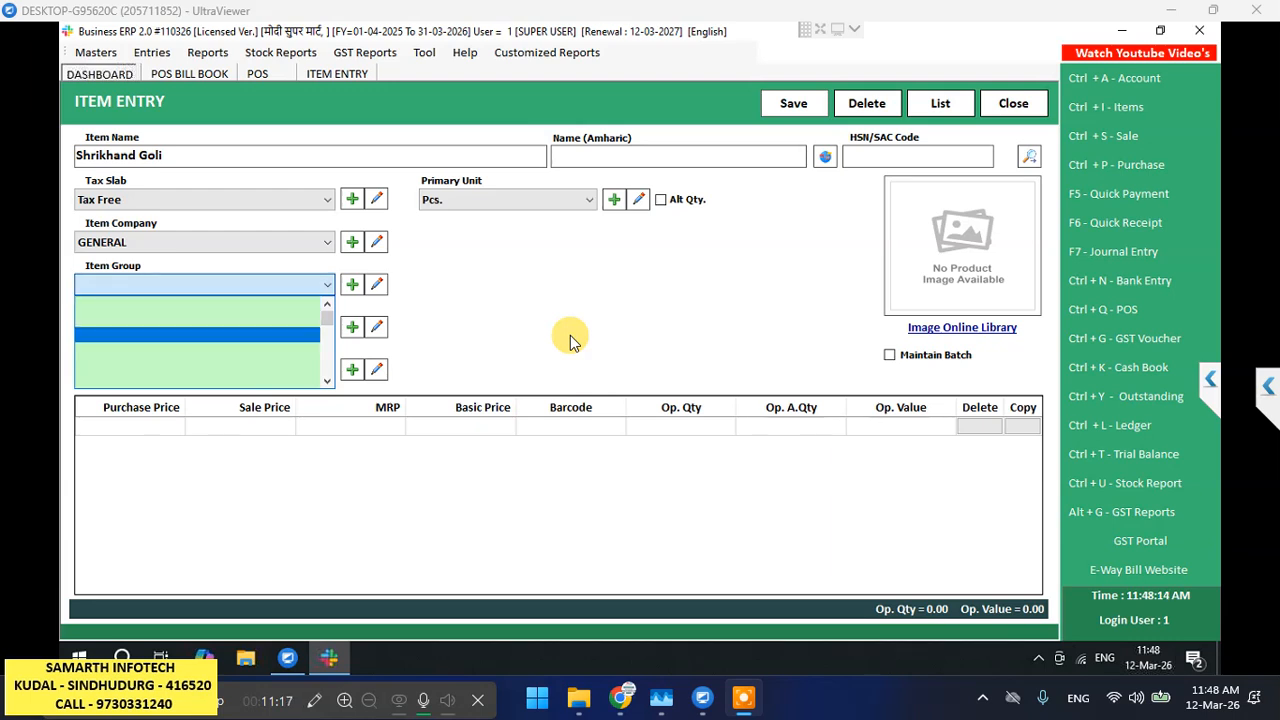
{"action": "key", "text": "Down"}
{"action": "key", "text": "Down"}
{"action": "key", "text": "Down"}
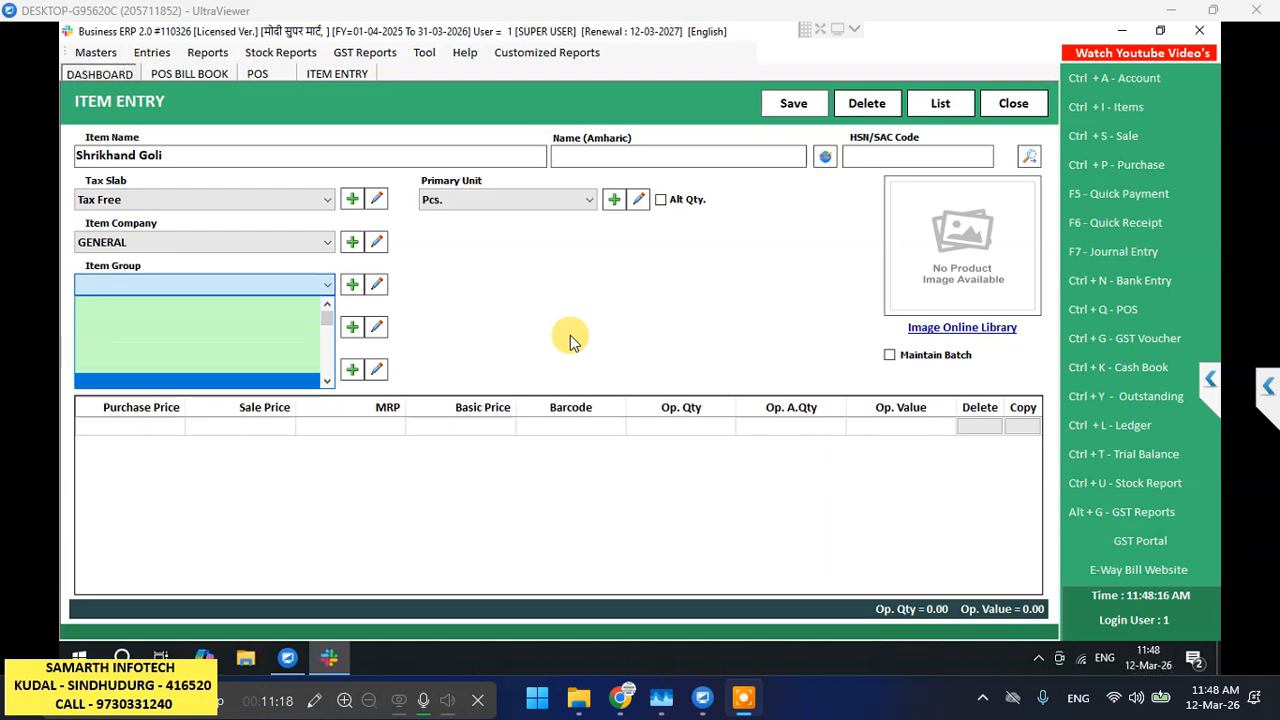
{"action": "key", "text": "Down"}
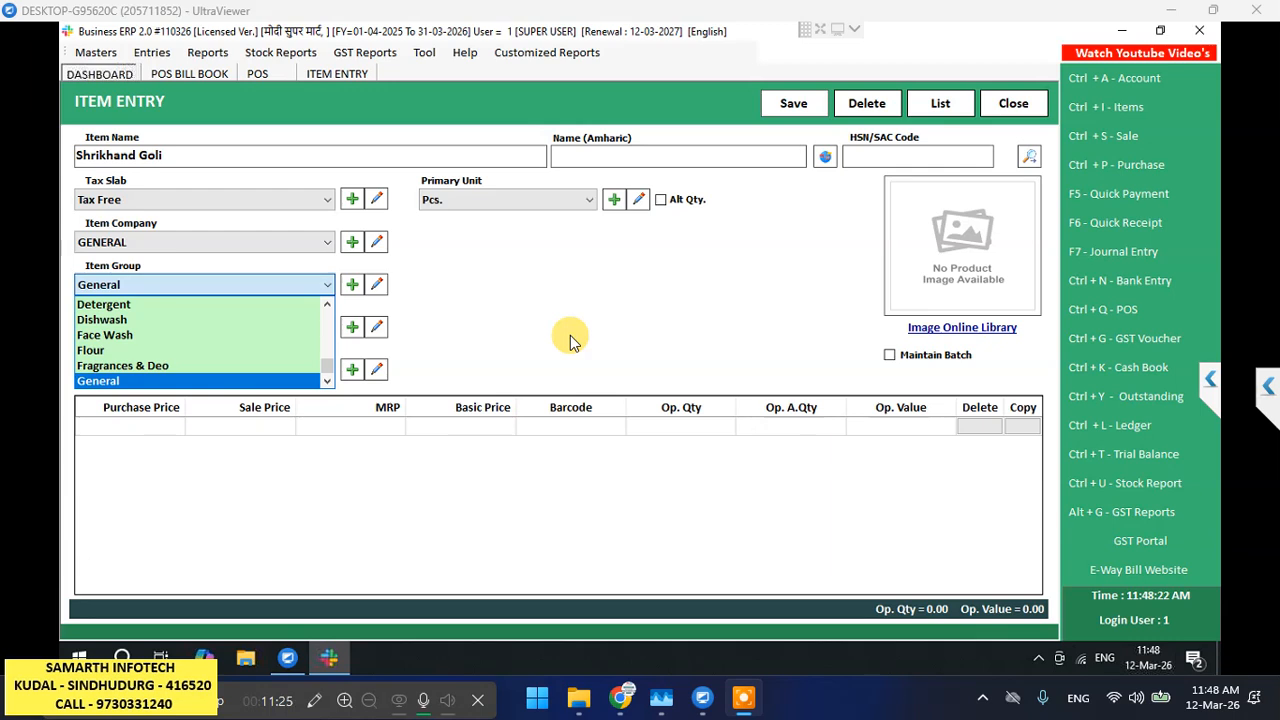
{"action": "key", "text": "Return"}
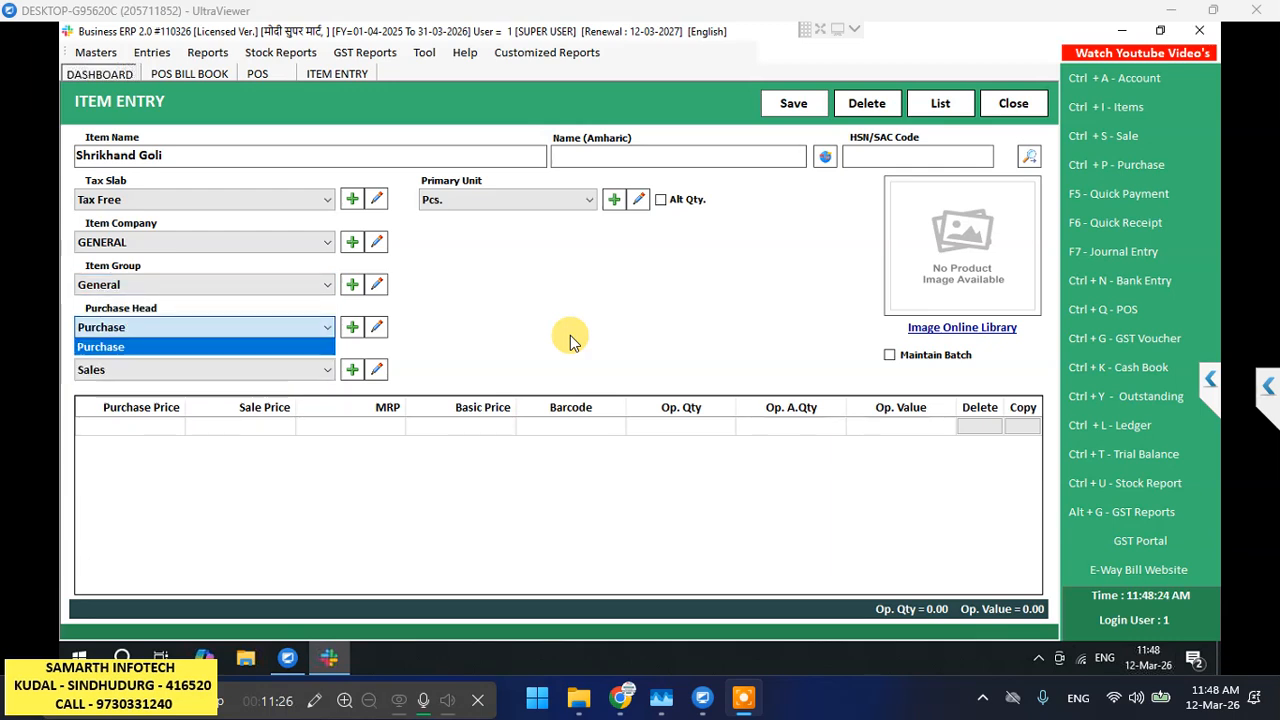
- Accept the Purchase and Sales heads and the primary unit Pcs. without an alternate quantity
{"action": "key", "text": "Return"}
{"action": "key", "text": "Return"}
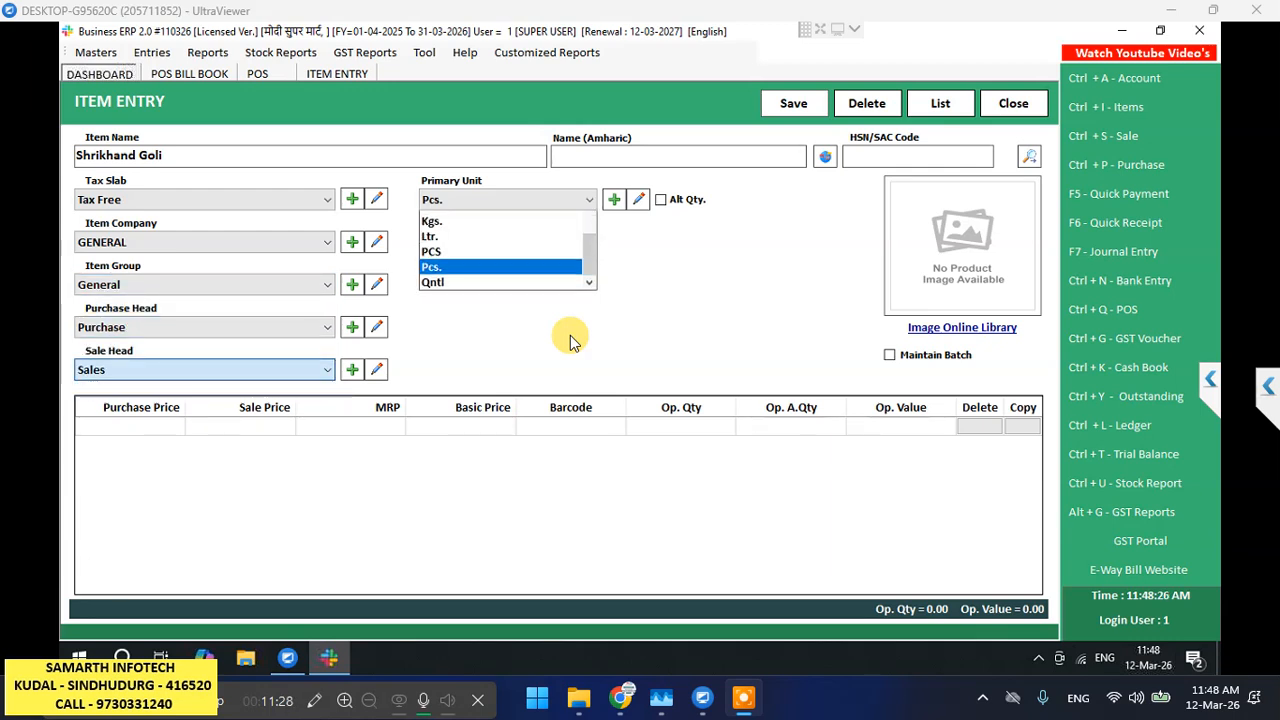
{"action": "key", "text": "Return"}
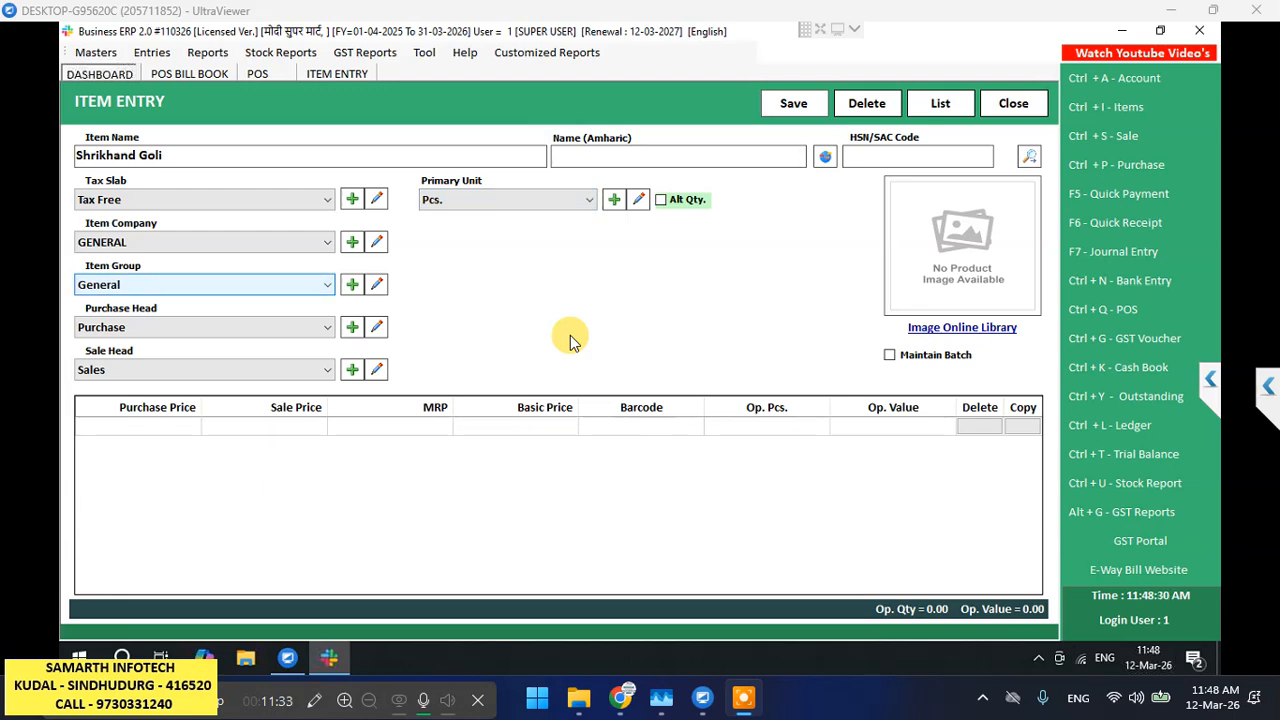
{"action": "key", "text": "Return"}
{"action": "key", "text": "Return"}
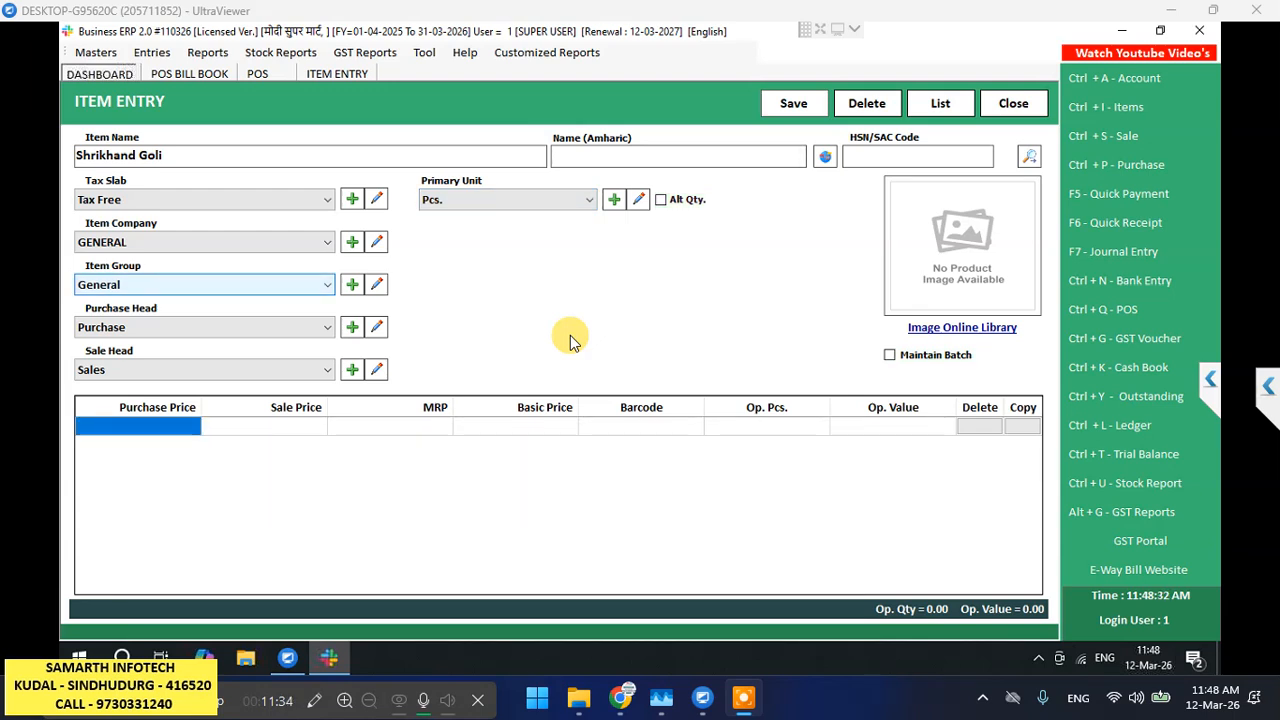
- Enter a sale price of 5 and an MRP of 5 for Shrikhand Goli, and save the item
{"action": "key", "text": "Return"}
{"action": "key", "text": "Return"}
{"action": "key", "text": "Return"}
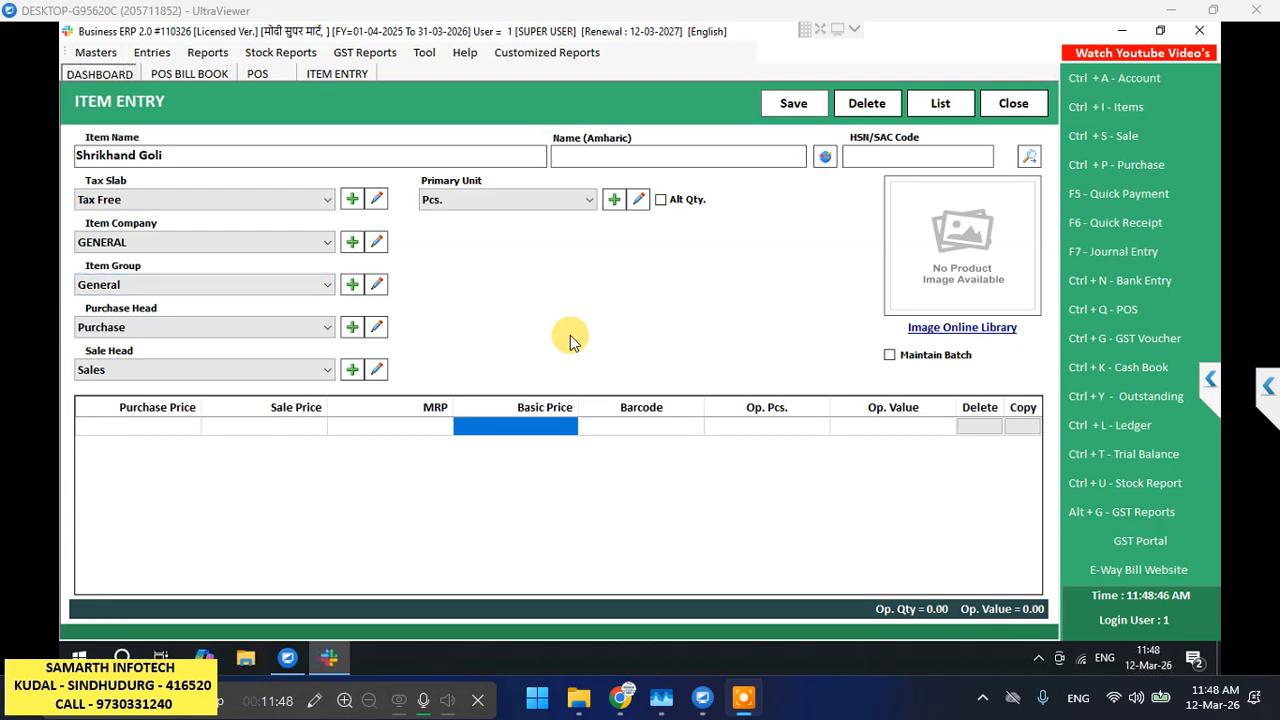
{"action": "key", "text": "Left"}
{"action": "key", "text": "Left"}
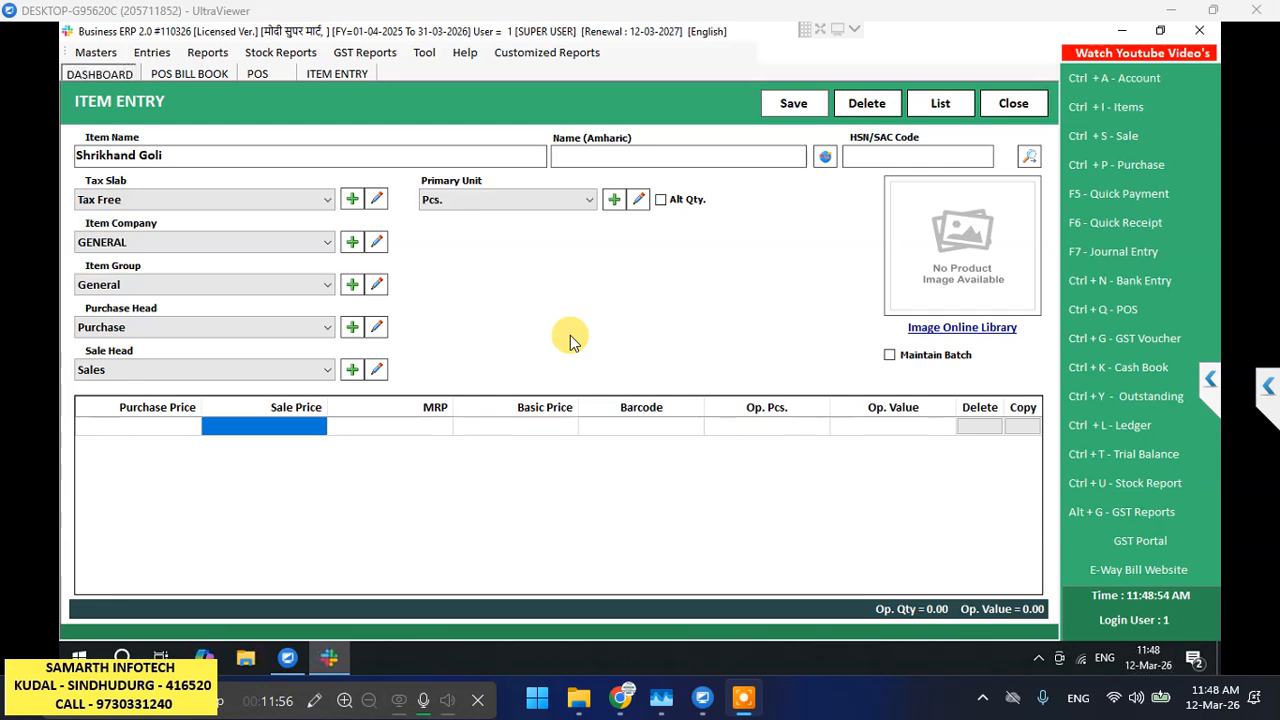
{"action": "type", "text": "5"}
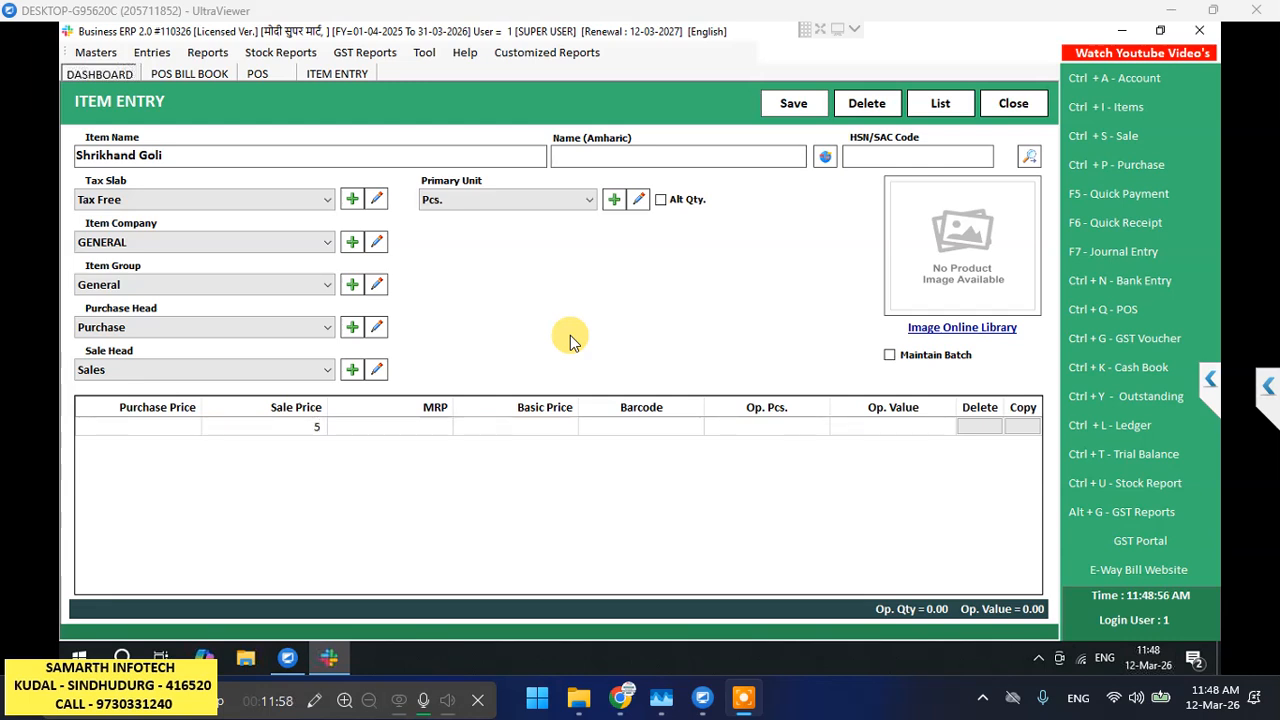
{"action": "key", "text": "Return"}
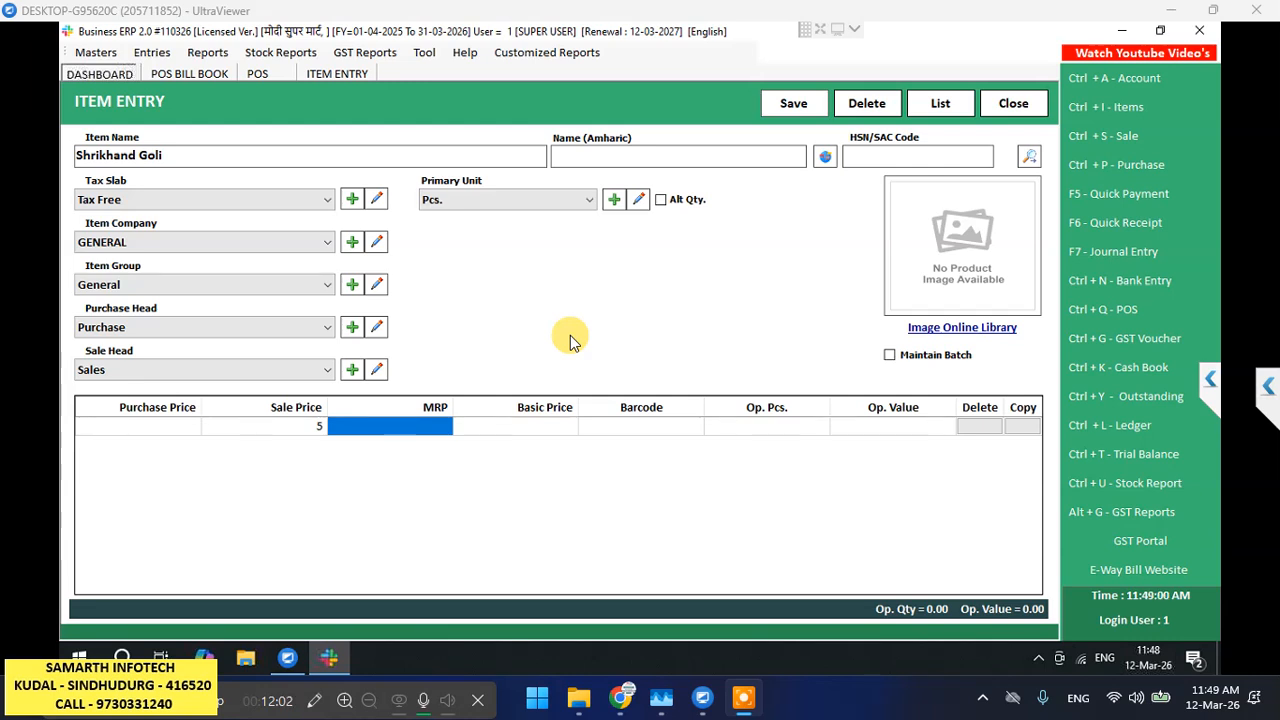
{"action": "type", "text": "5"}
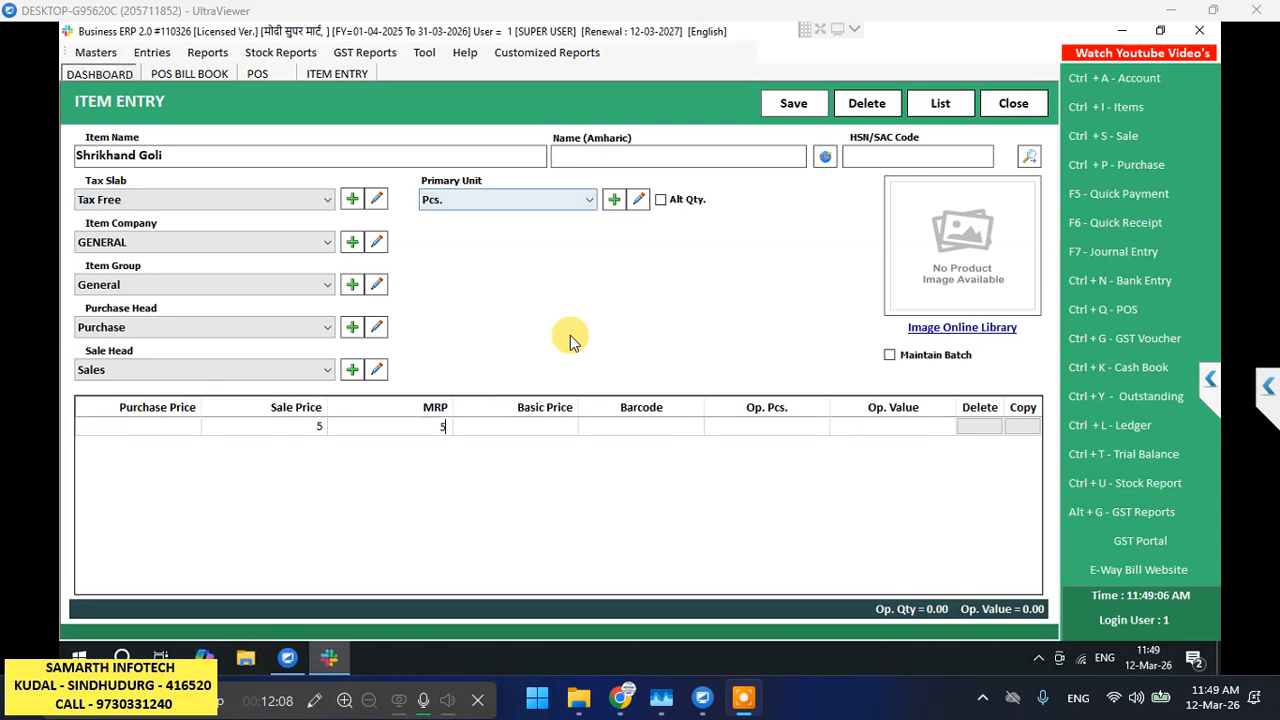
{"action": "key", "text": "alt+s"}
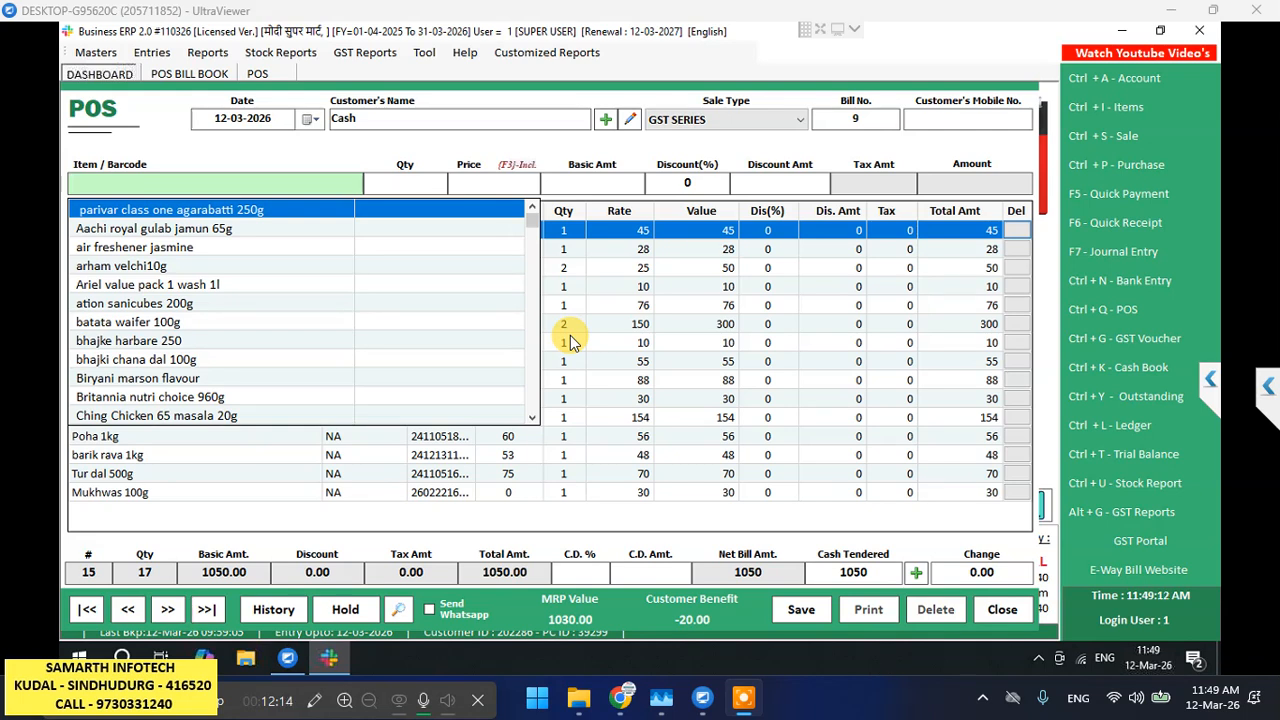
- Search the bill's item entry for "shri" and select Shrikhand Goli
{"action": "type", "text": "s"}
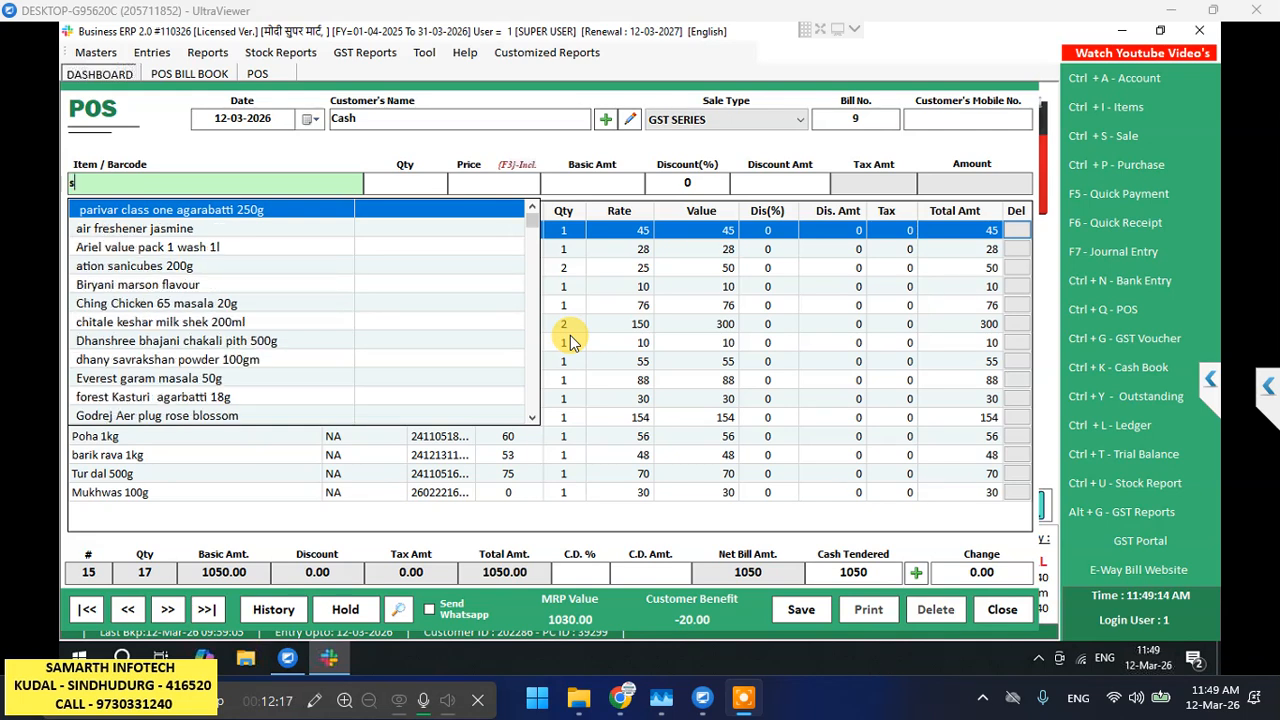
{"action": "type", "text": "h"}
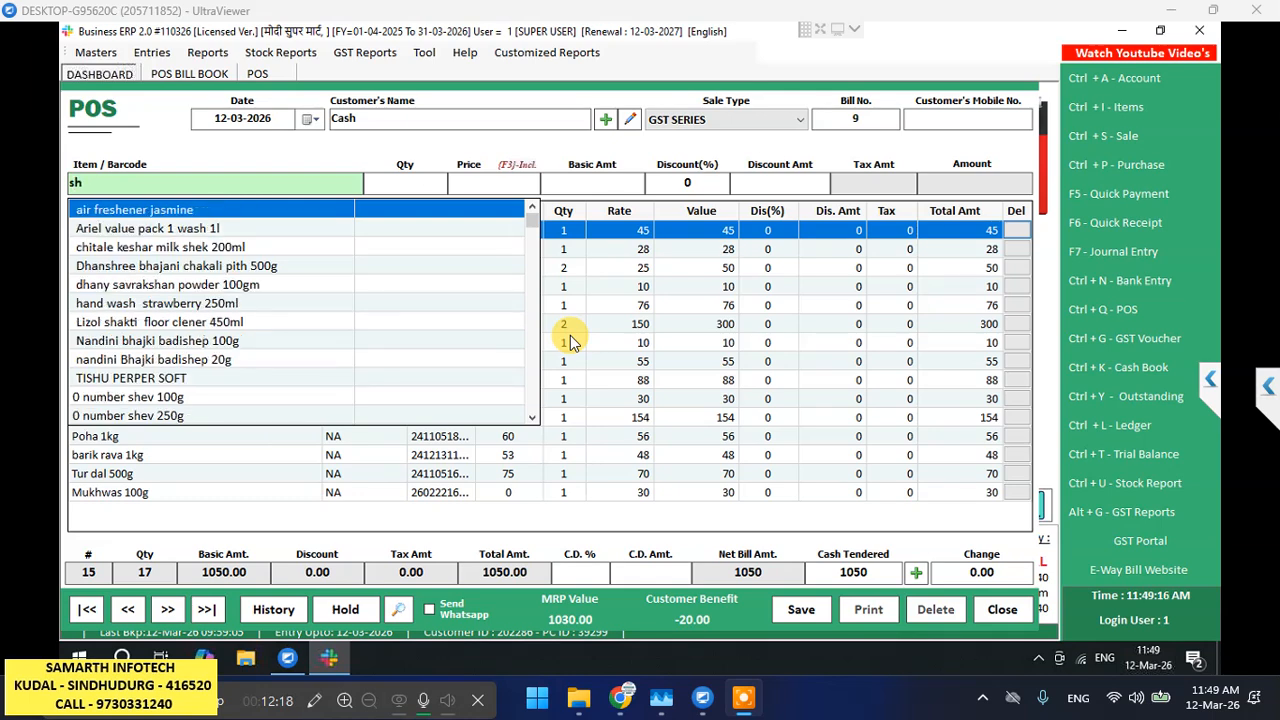
{"action": "type", "text": "ri"}
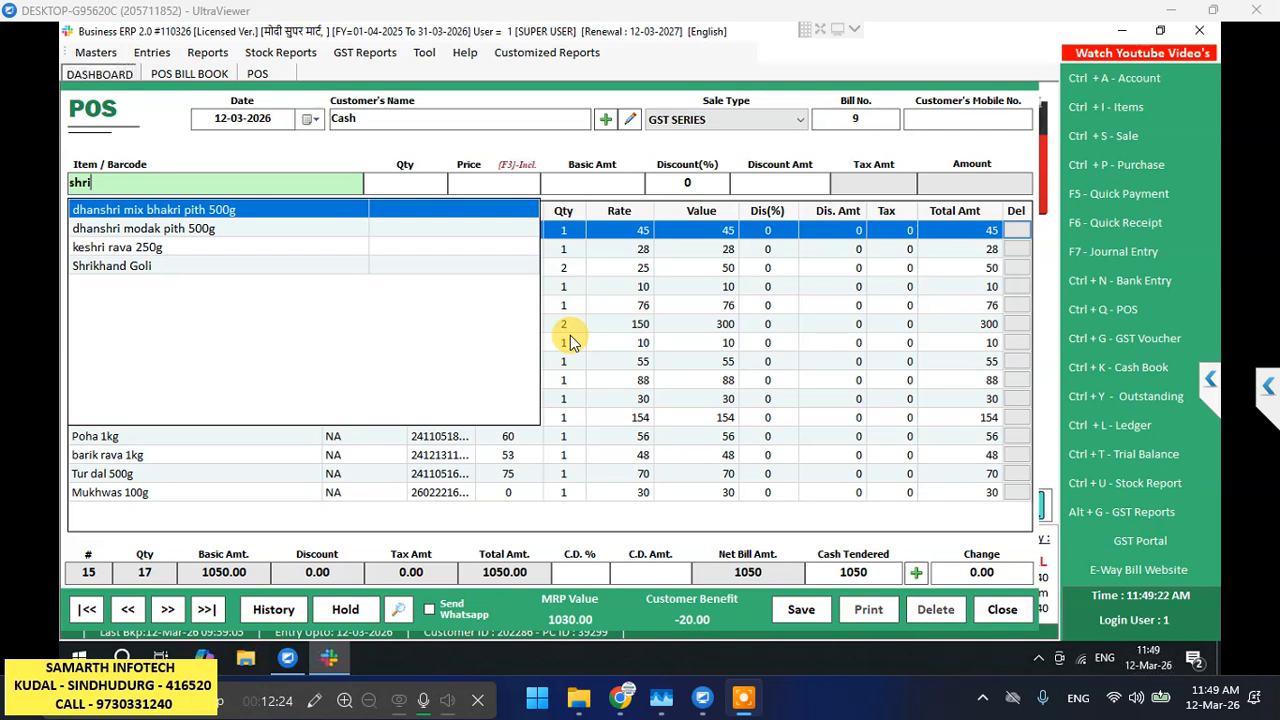
{"action": "key", "text": "Down"}
{"action": "key", "text": "Down"}
{"action": "key", "text": "Down"}
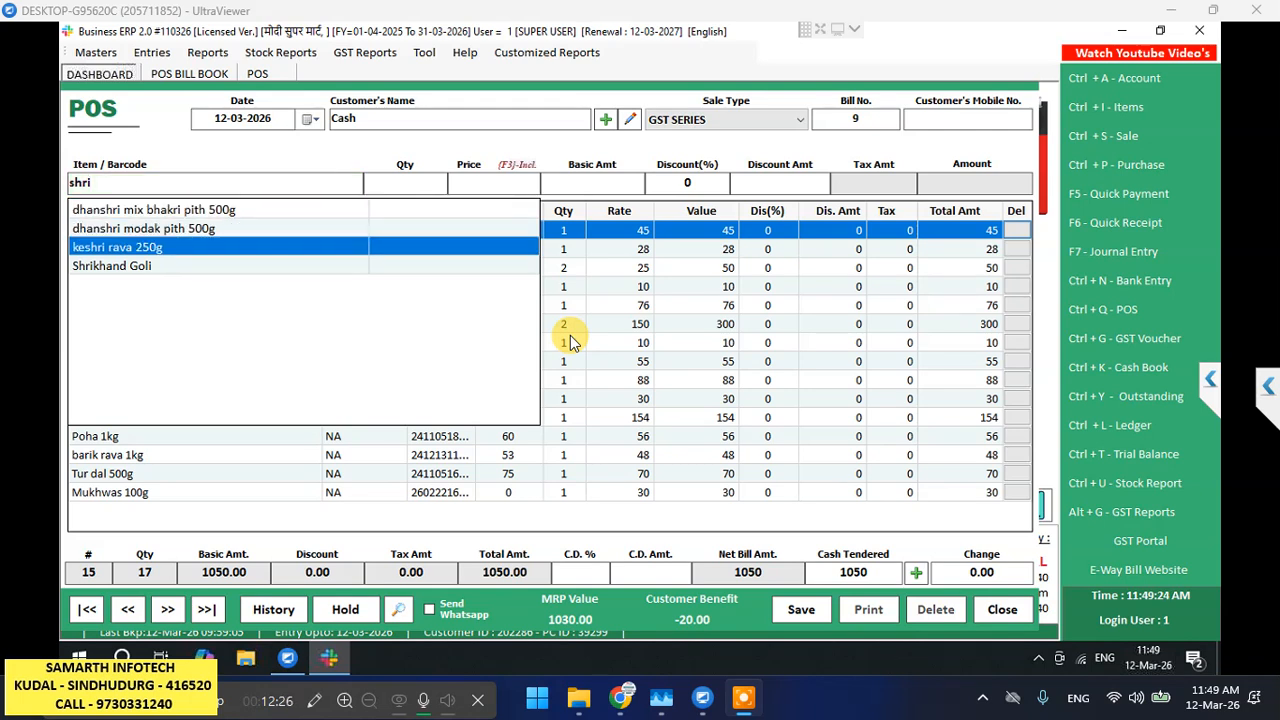
{"action": "key", "text": "Return"}
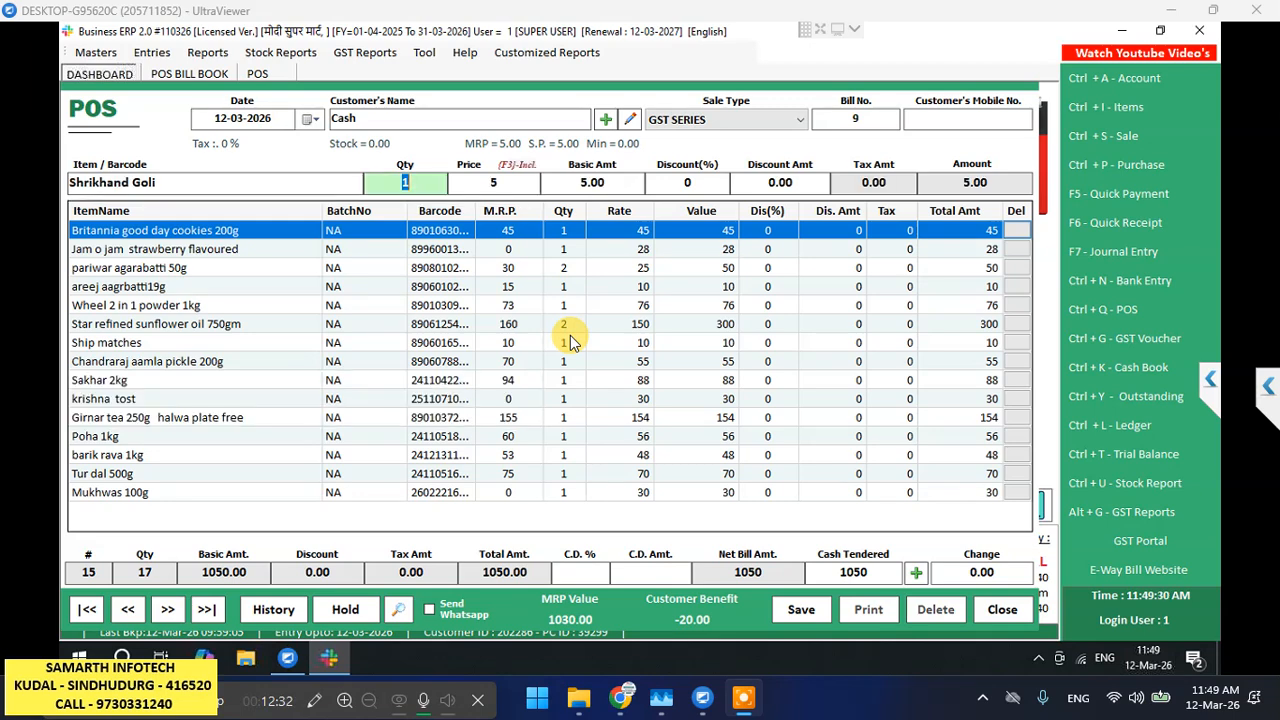
- Set the quantity of Shrikhand Goli to 2 and add it to the bill at a price of 5 without a discount
{"action": "type", "text": "2"}
{"action": "key", "text": "Return"}
{"action": "key", "text": "Return"}
{"action": "key", "text": "Return"}
{"action": "key", "text": "Return"}
{"action": "key", "text": "Return"}
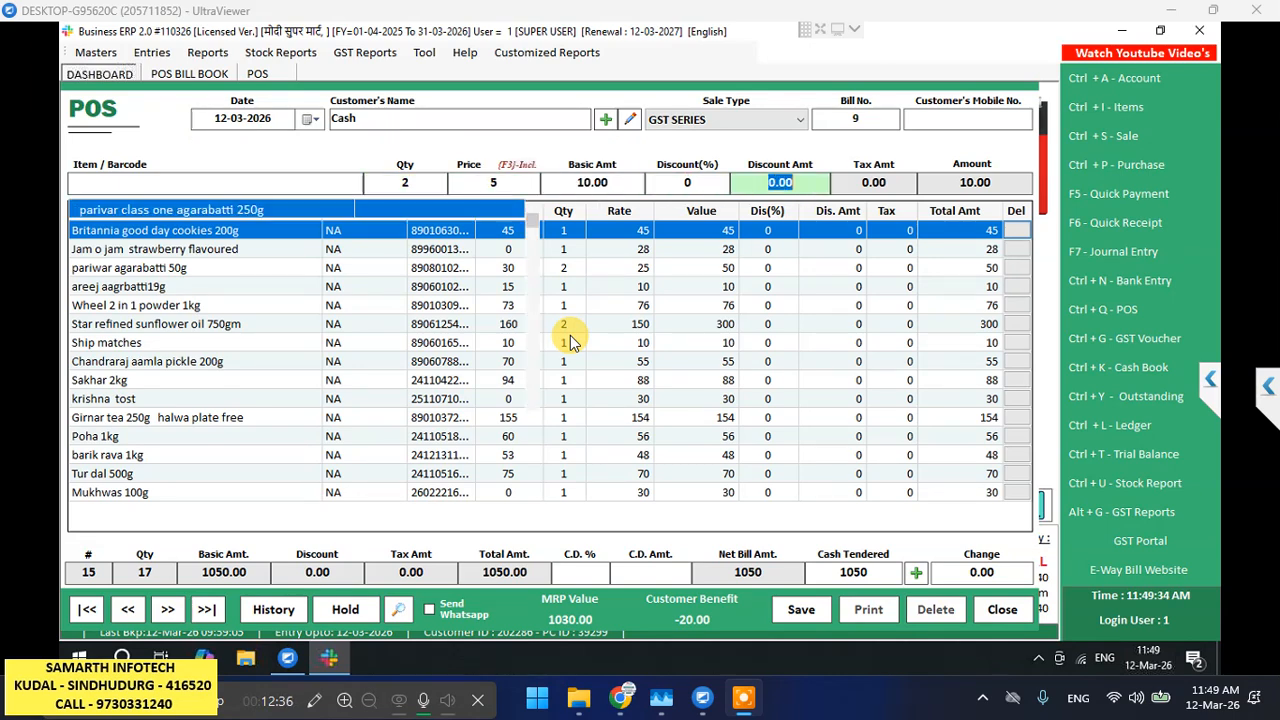
{"action": "key", "text": "Return"}
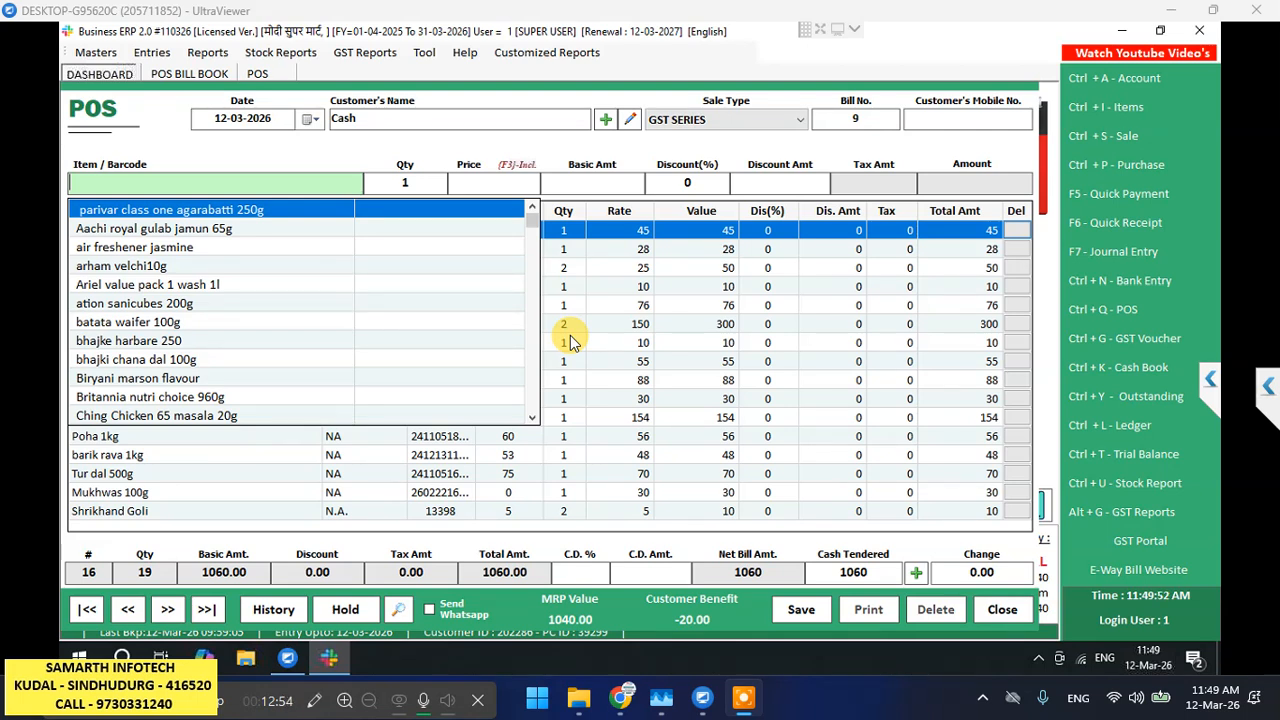
{"action": "type", "text": "8901314717429"}
{"action": "key", "text": "Return"}
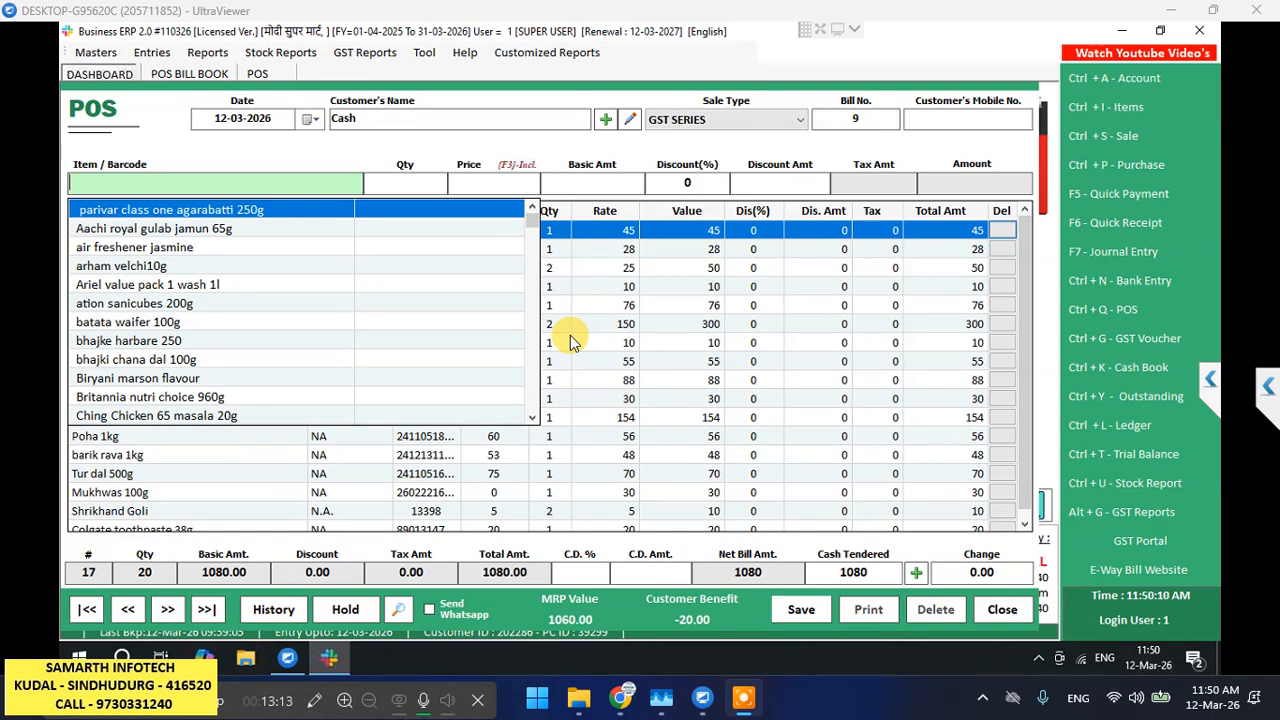
- Save bill 9 and print all pages of its receipt in one copy on the RETSOL RTP82 printer
{"action": "key", "text": "alt+s"}
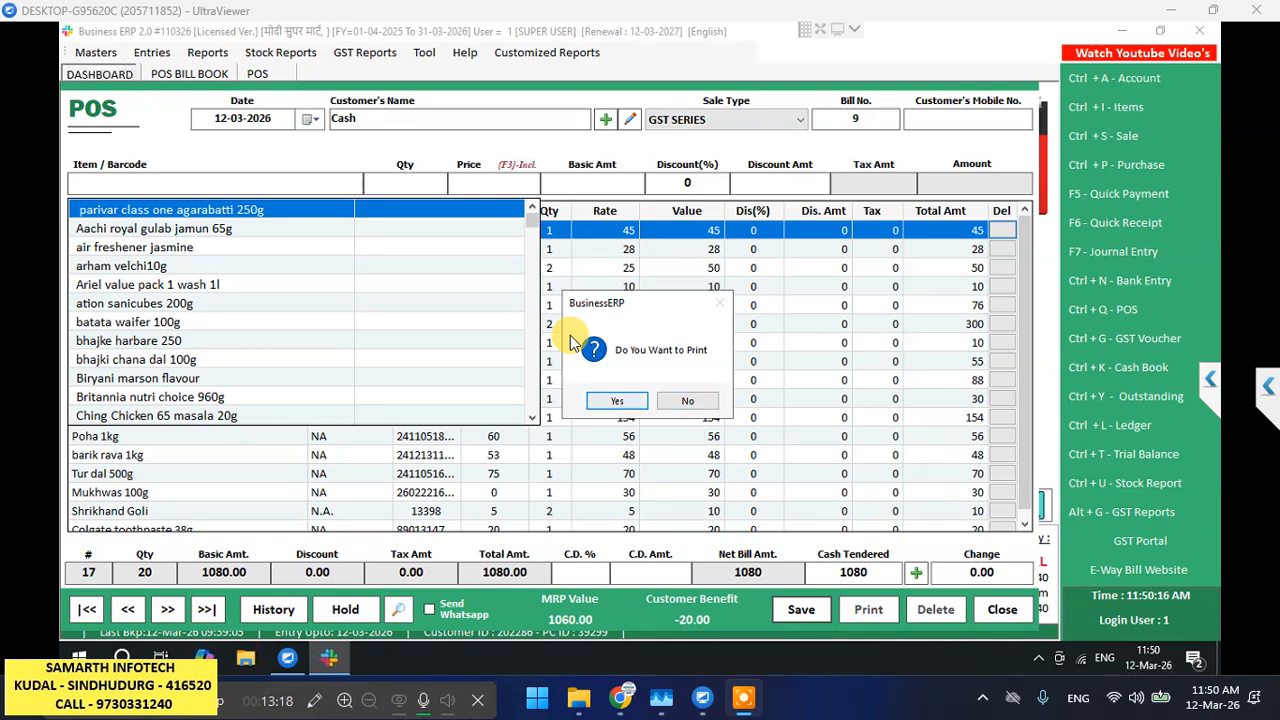
{"action": "key", "text": "Return"}
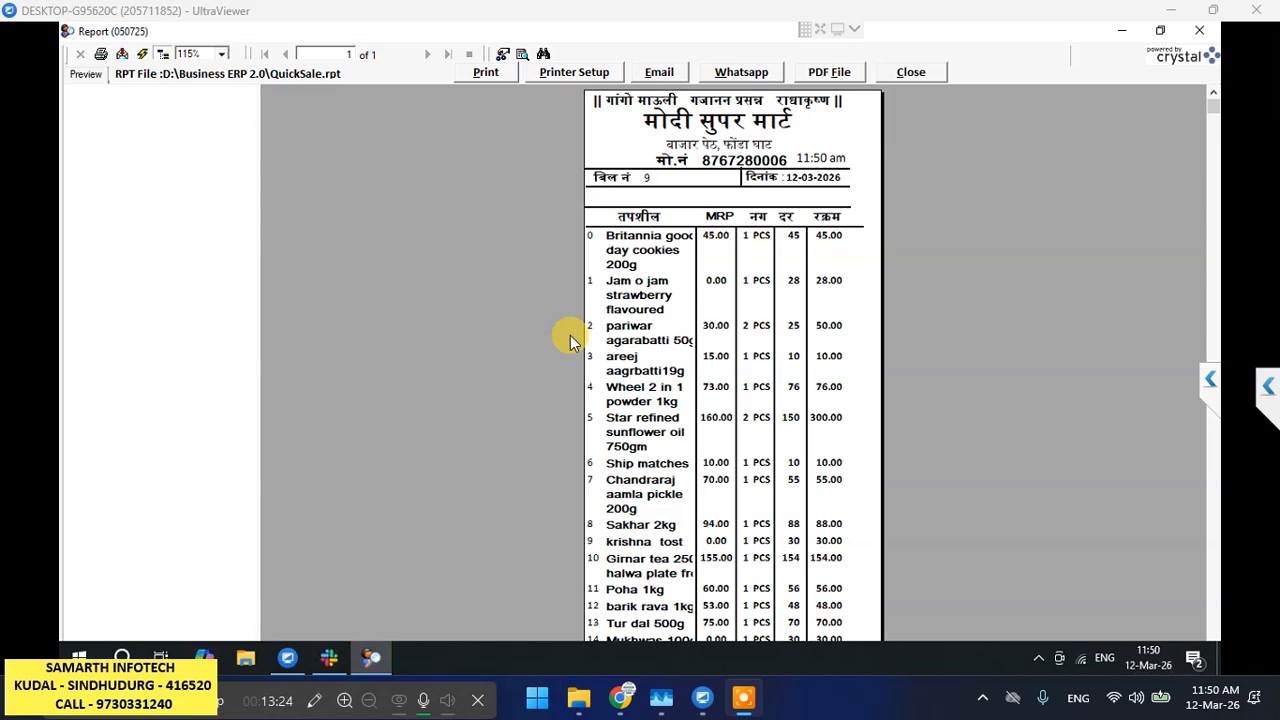
{"action": "key", "text": "alt+p"}
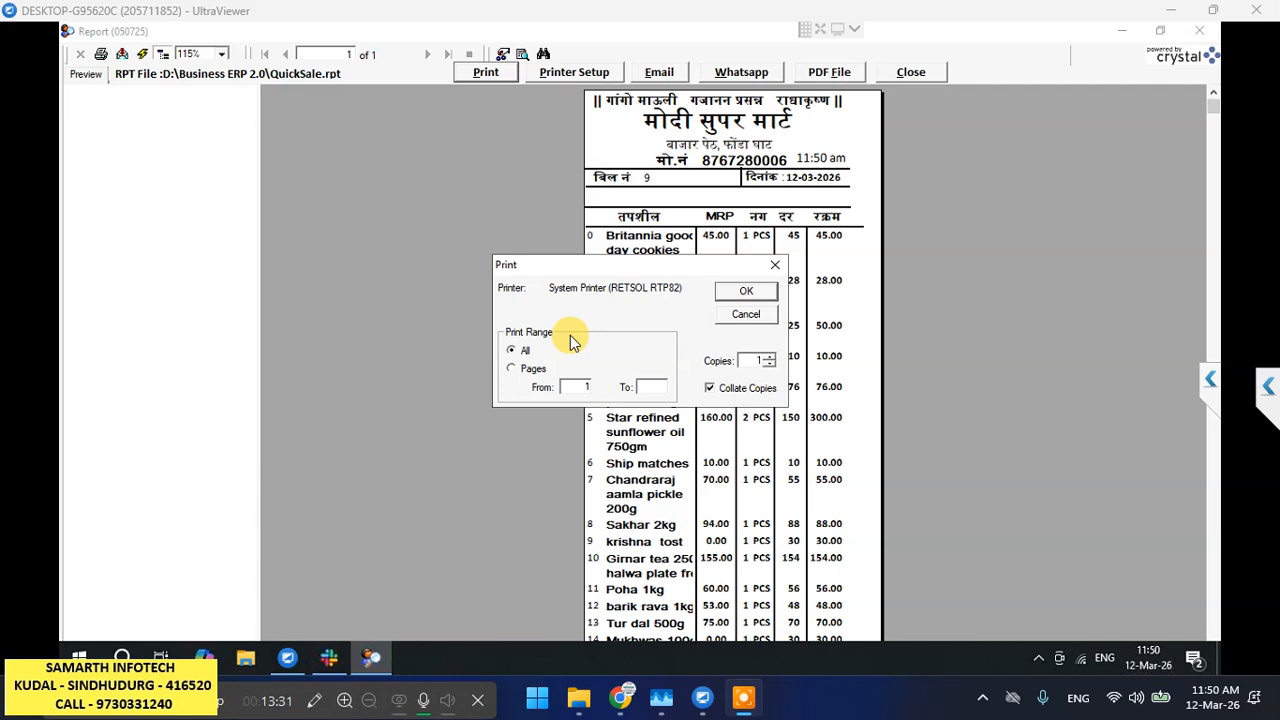
{"action": "key", "text": "Return"}
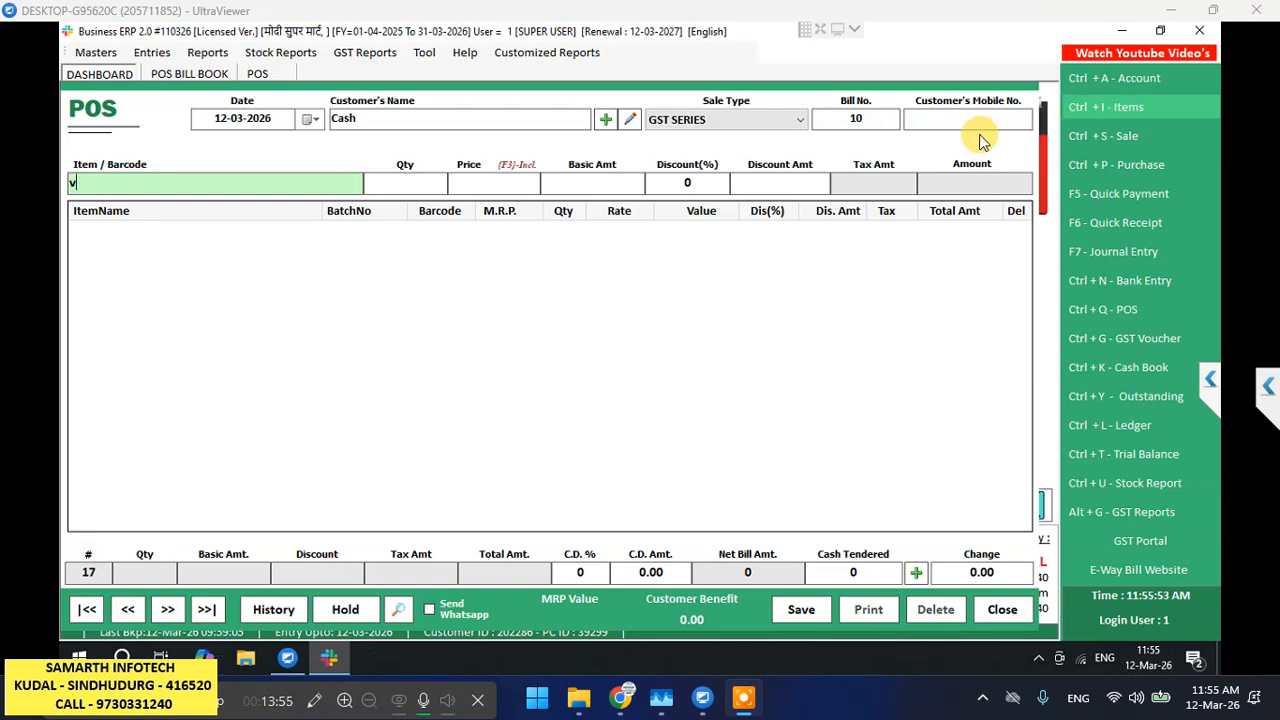
- Search for "vada" in the new bill, select Aishwarya vada kolam 1kg and dismiss its batch details
{"action": "type", "text": "vada"}
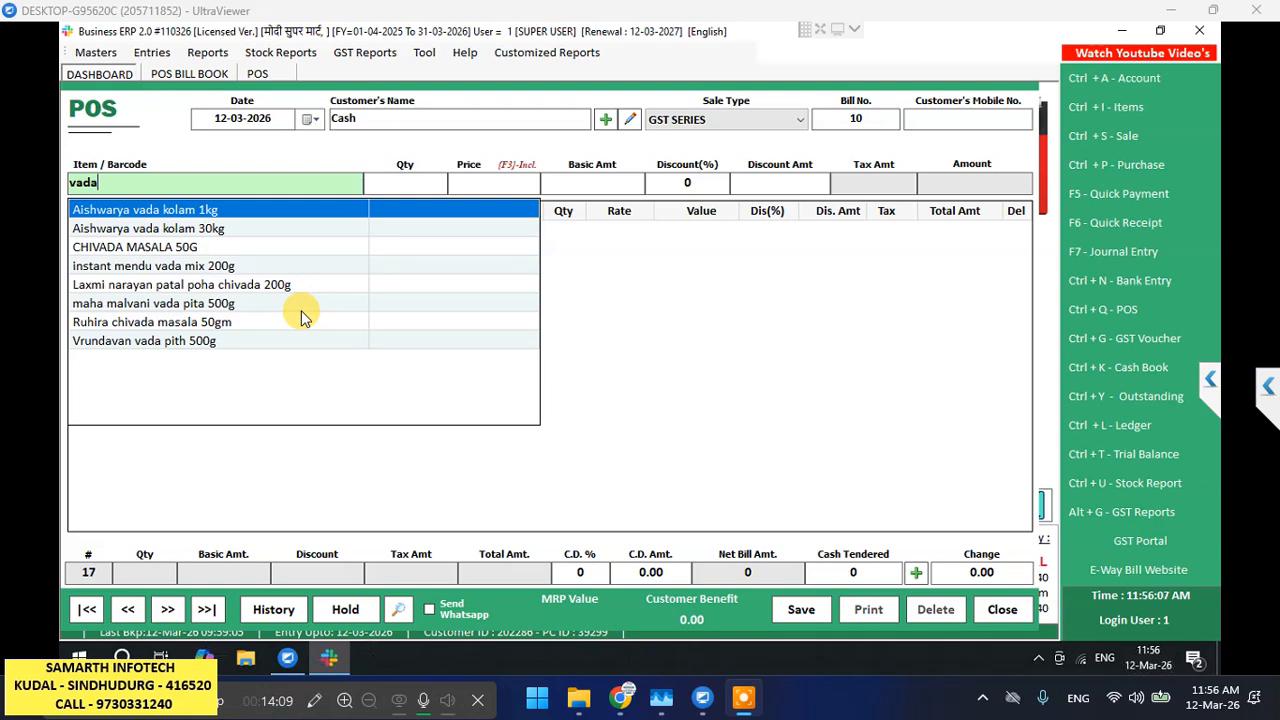
{"action": "key", "text": "Return"}
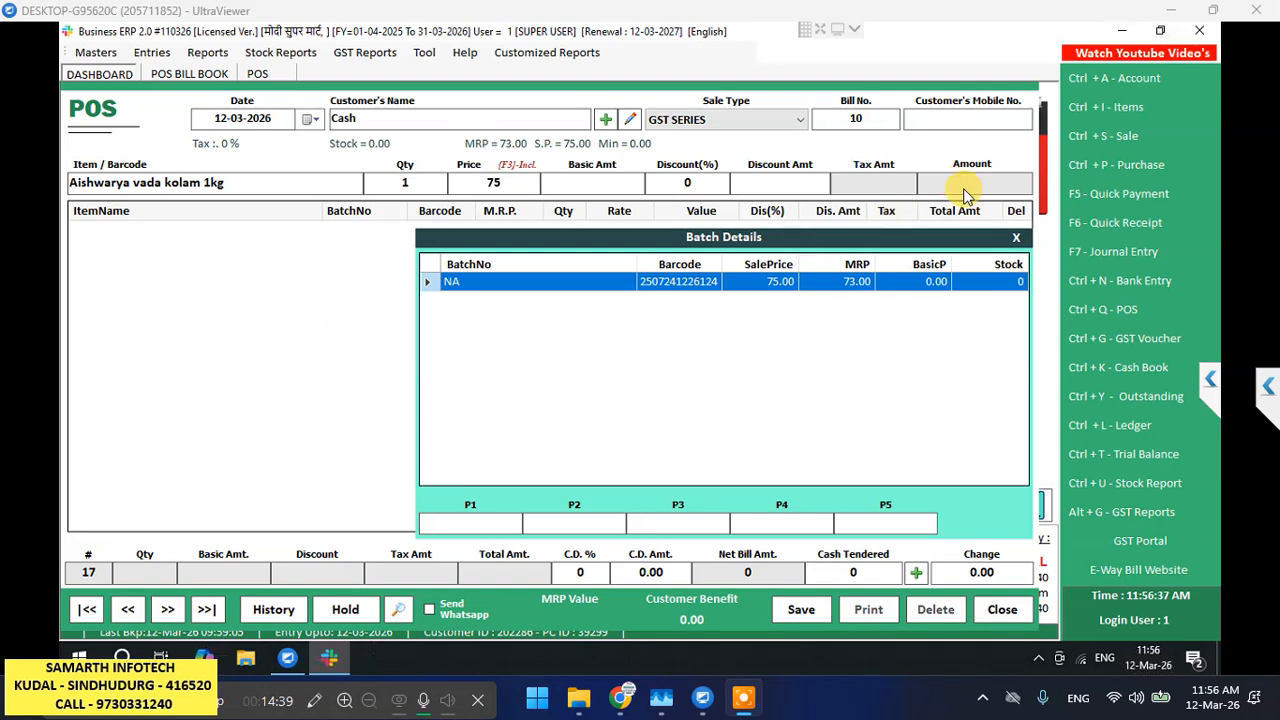
{"action": "left_click", "coordinate": [1017, 240]}
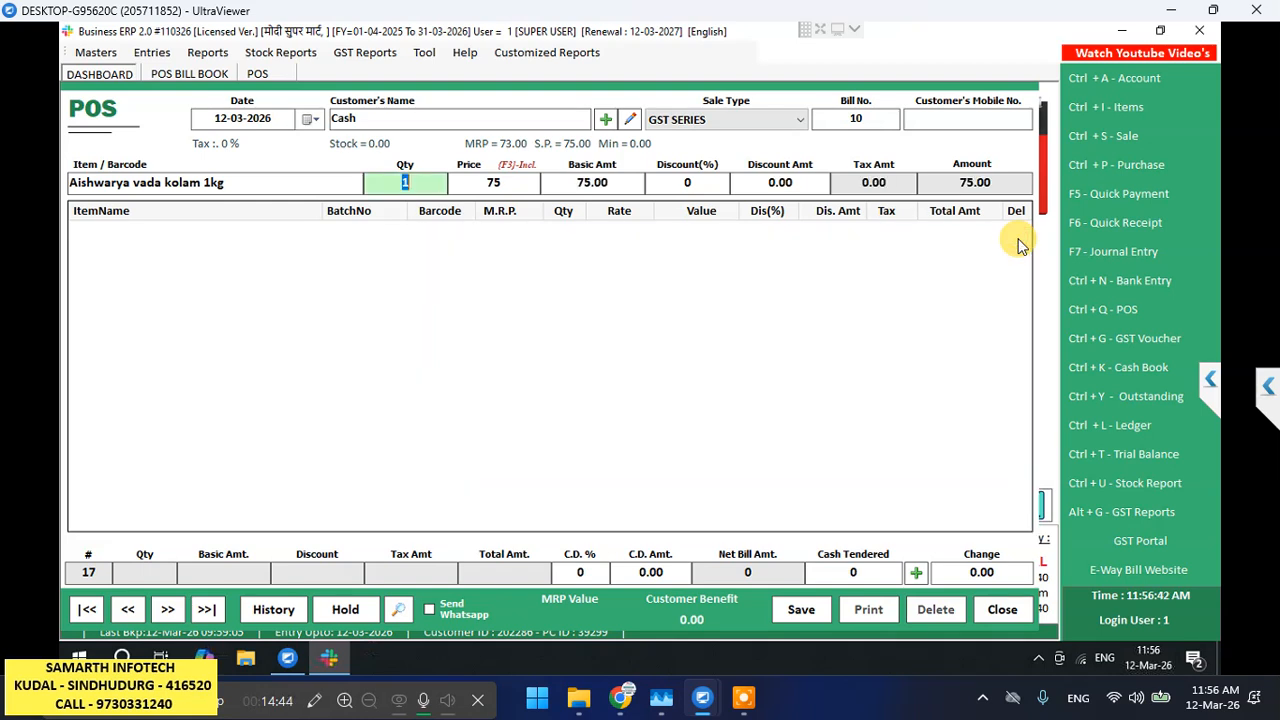
- Check the batch details of Aishwarya vada kolam 1kg again and return to its item entry
{"action": "left_click", "coordinate": [250, 182]}
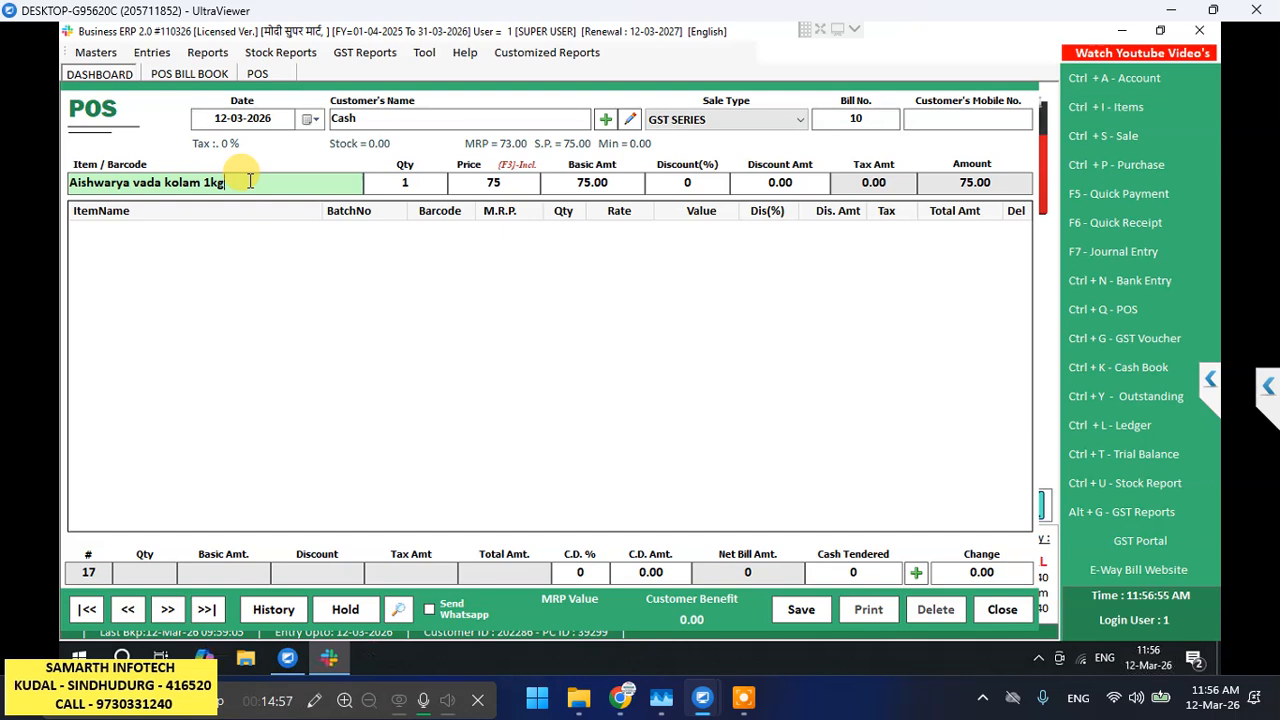
{"action": "key", "text": "Return"}
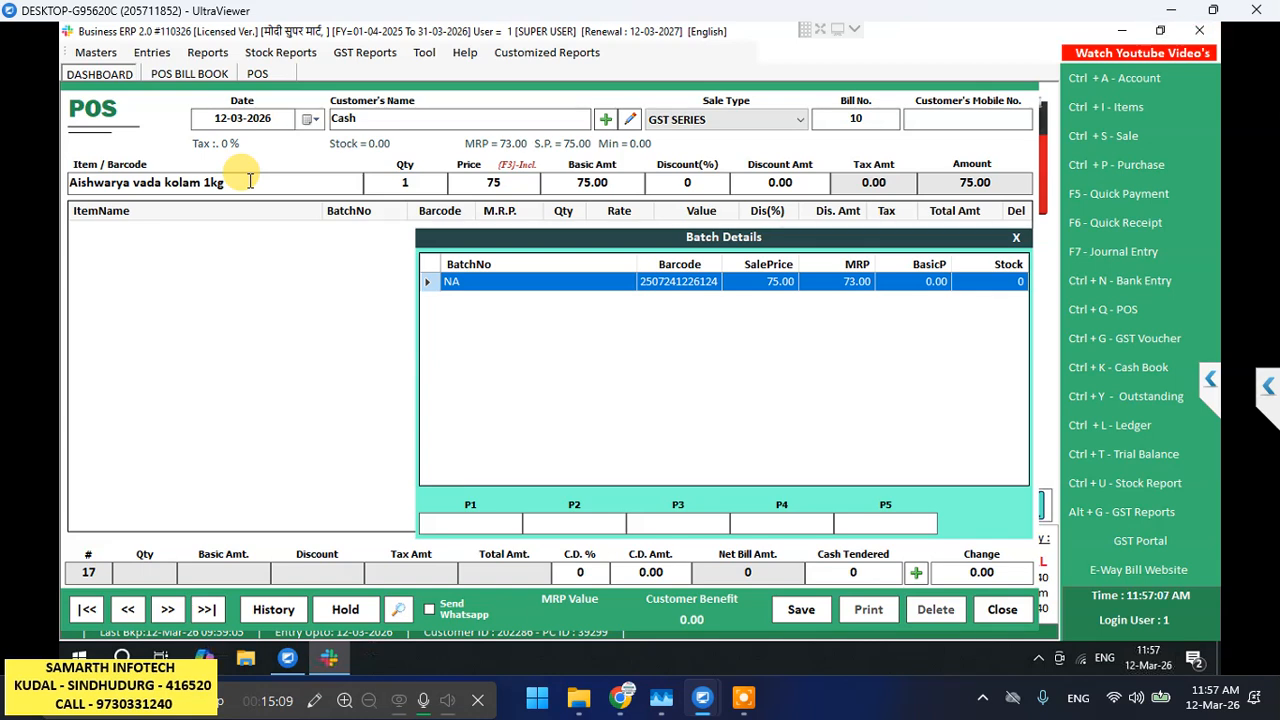
{"action": "key", "text": "Return"}
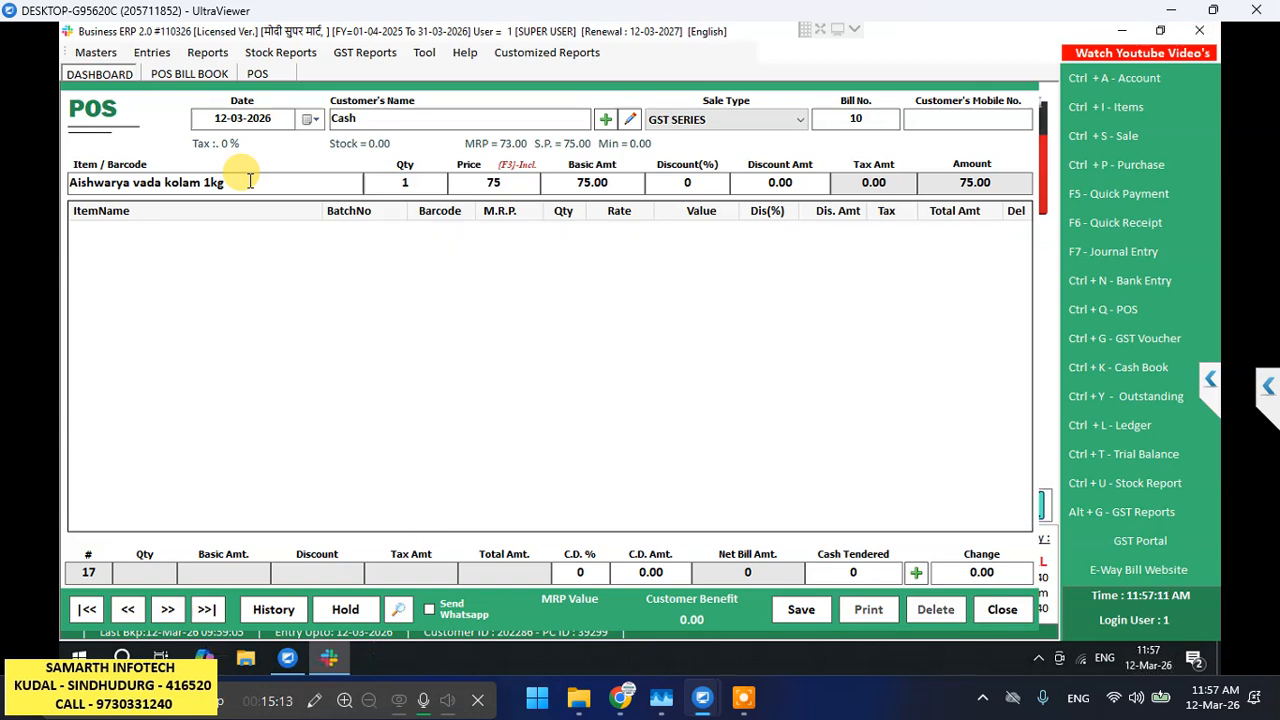
{"action": "left_click", "coordinate": [250, 181]}
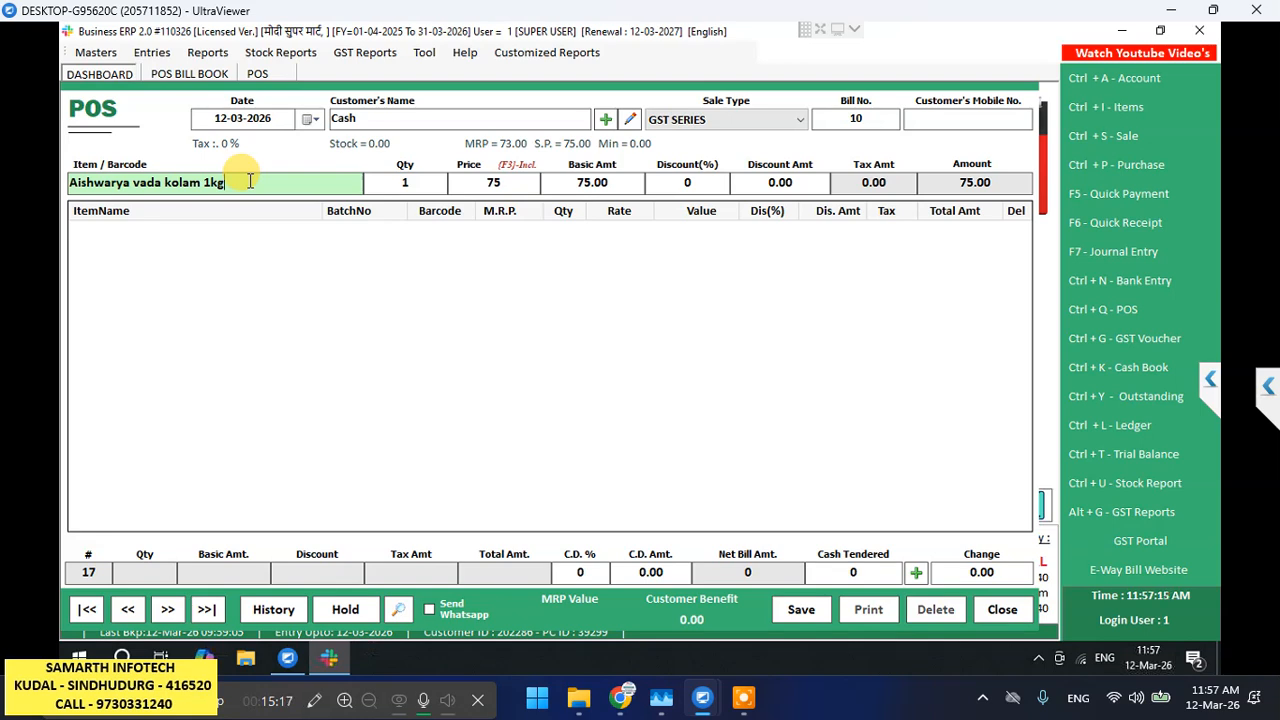
- Open the item record of Aishwarya vada kolam 1kg from the bill and set its MRP to 80
{"action": "key", "text": "F2"}
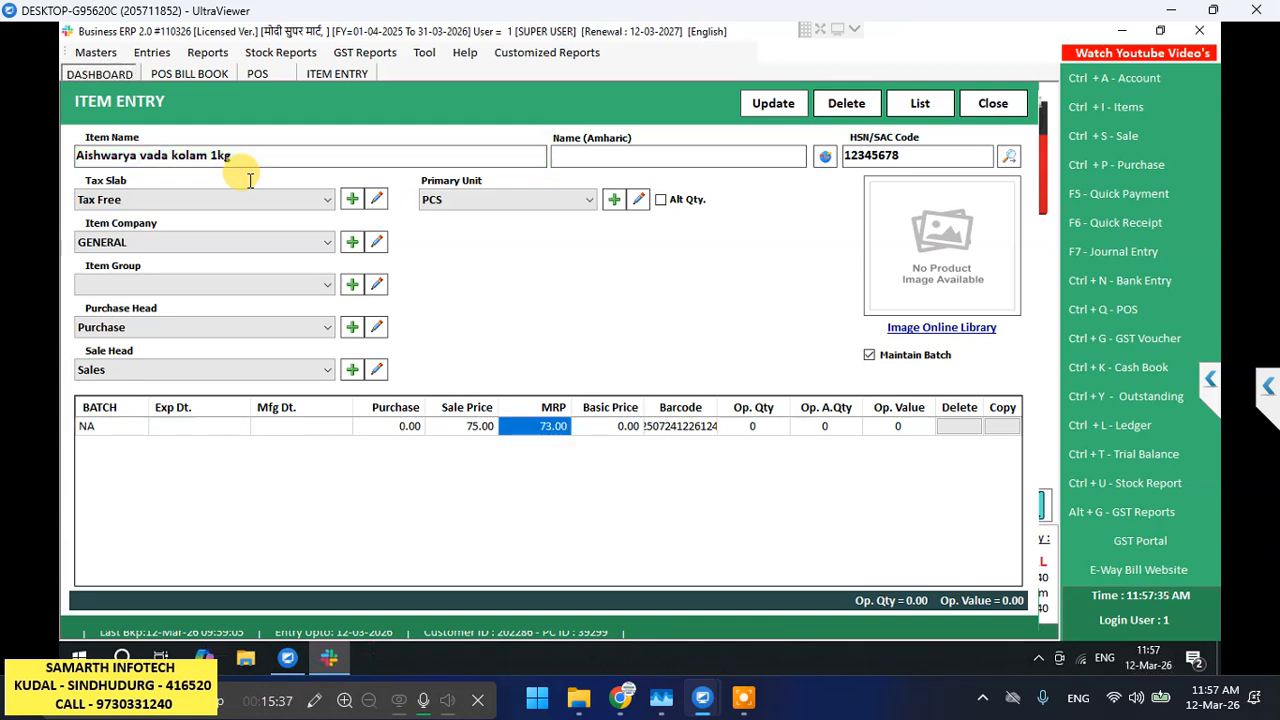
{"action": "type", "text": "8"}
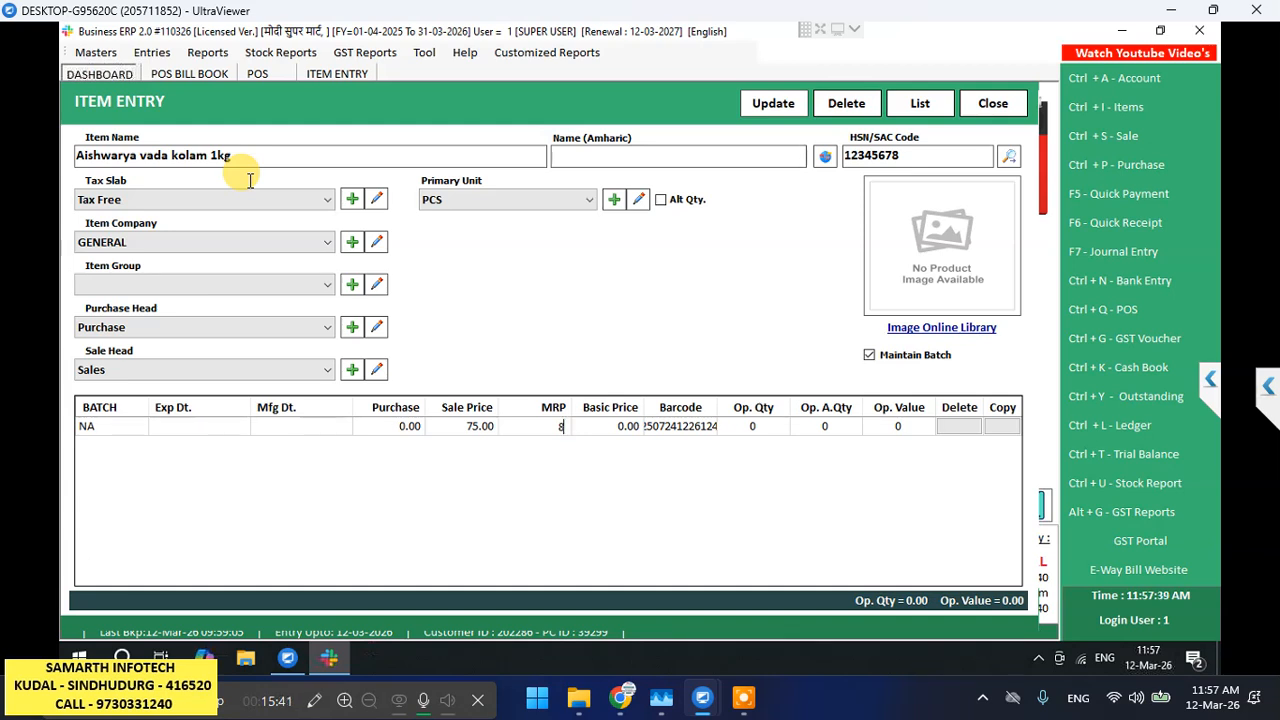
{"action": "type", "text": "0"}
{"action": "key", "text": "Tab"}
- Set the item group of Aishwarya vada kolam 1kg to General and keep Purchase as its purchase head
{"action": "key", "text": "shift+Tab"}
{"action": "key", "text": "shift+Tab"}
{"action": "key", "text": "shift+Tab"}
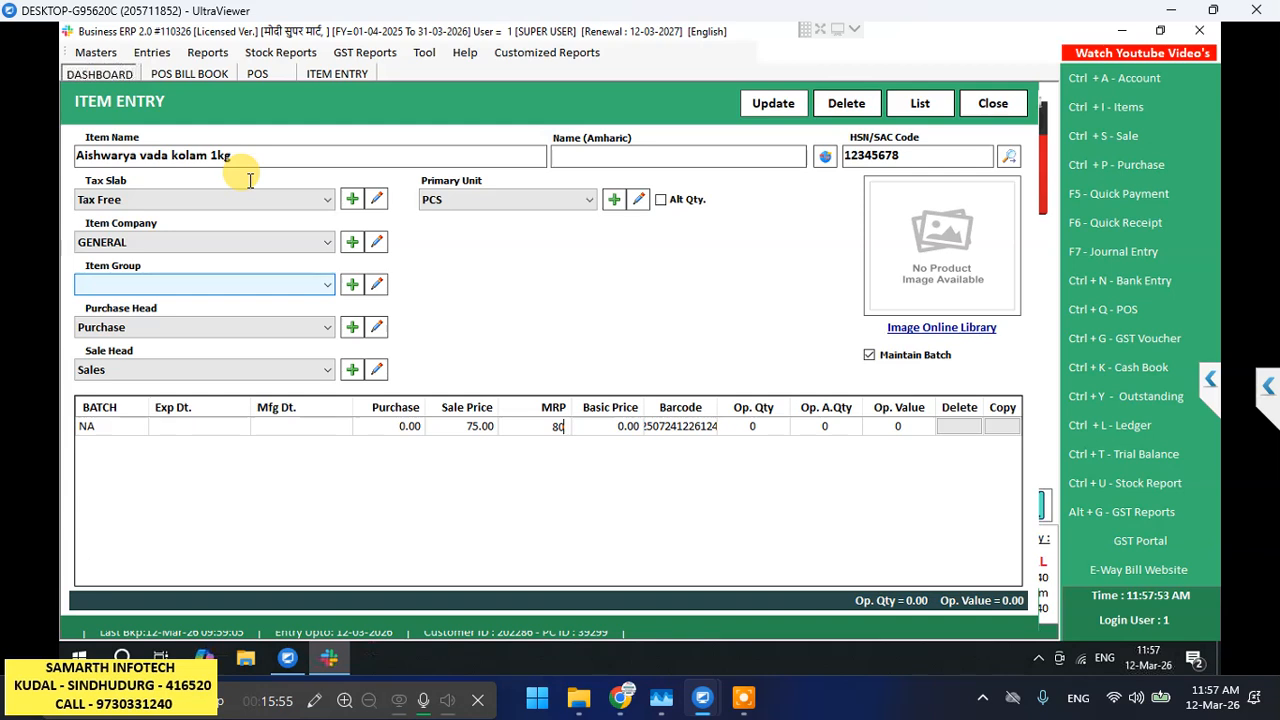
{"action": "left_click", "coordinate": [250, 285]}
{"action": "left_click", "coordinate": [250, 285]}
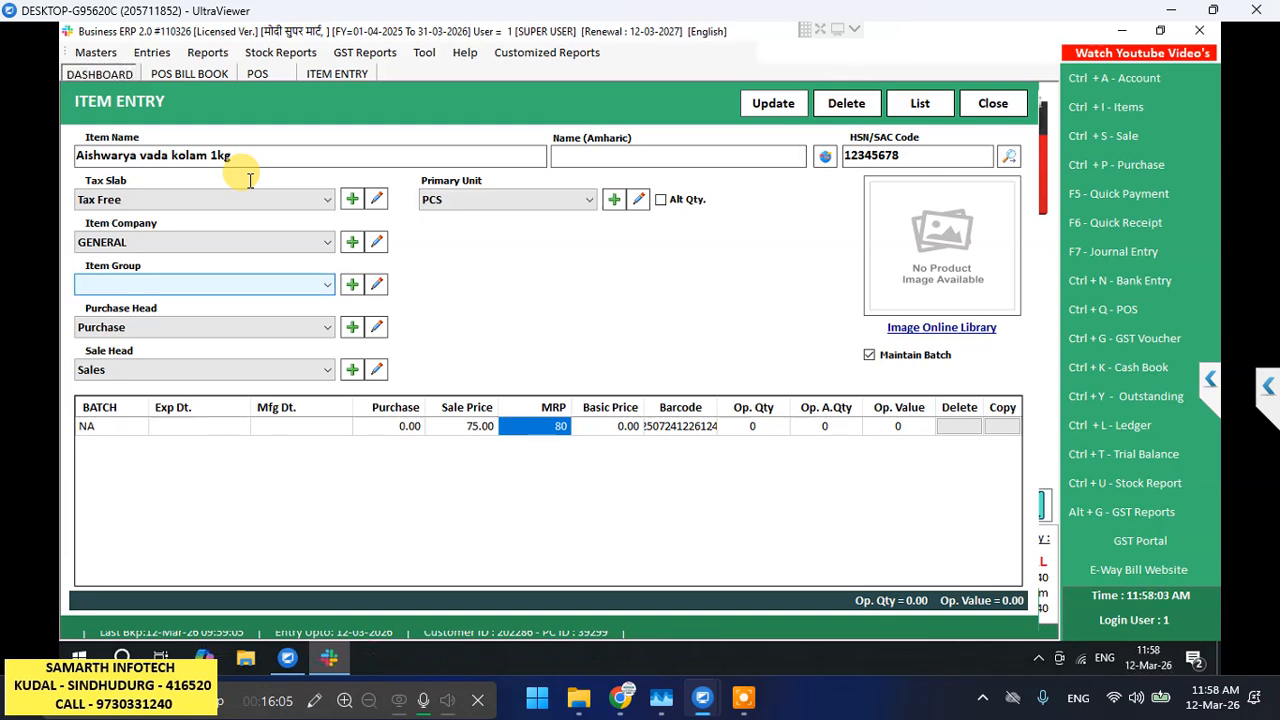
{"action": "key", "text": "space"}
{"action": "key", "text": "g"}
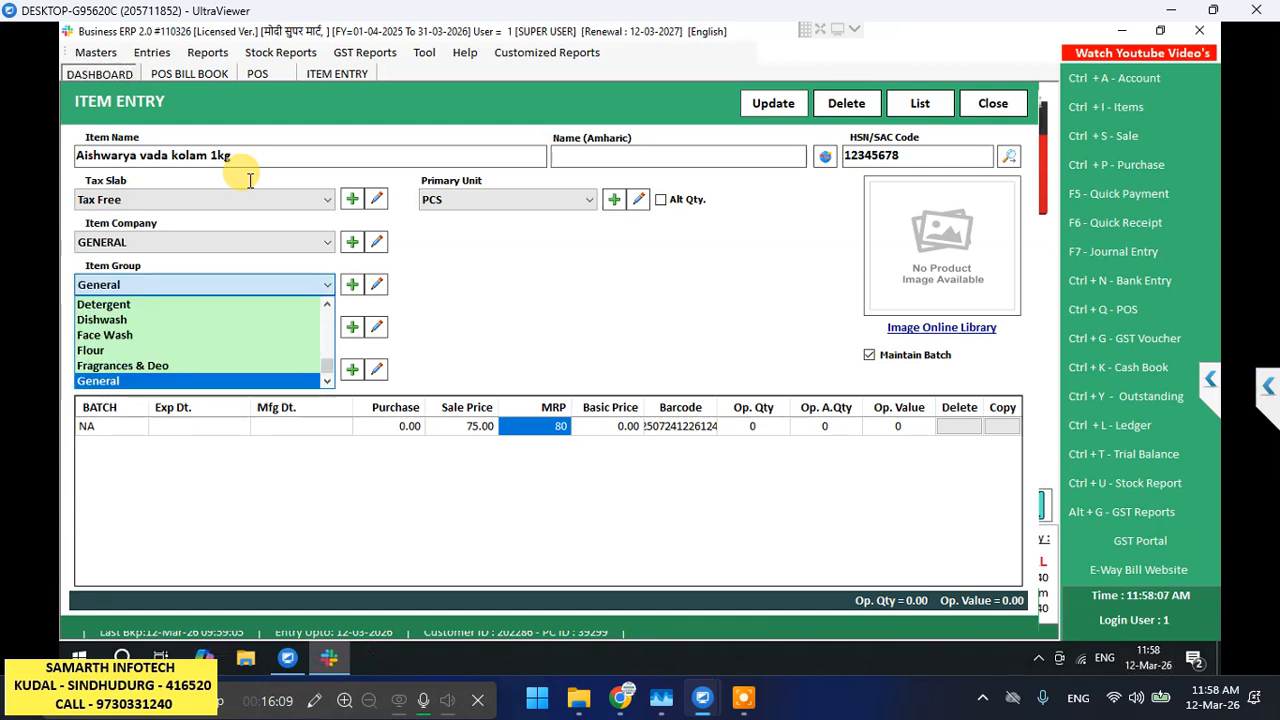
{"action": "key", "text": "Return"}
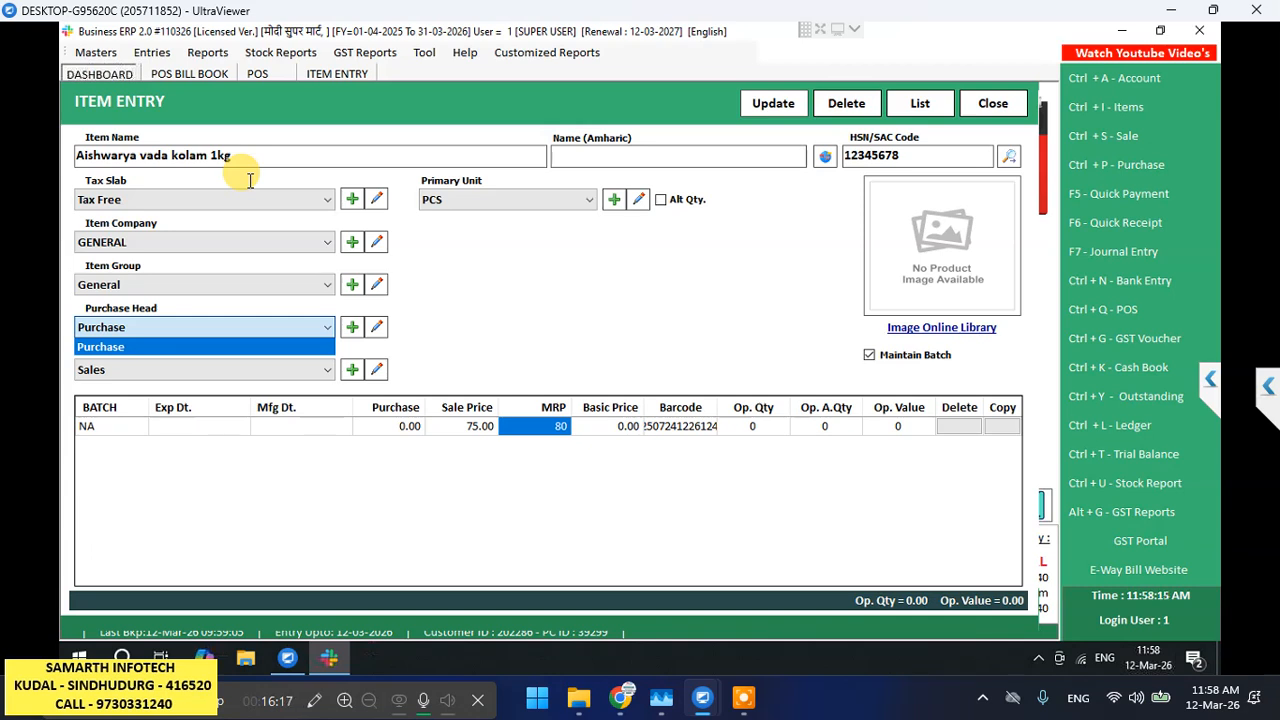
{"action": "key", "text": "Return"}
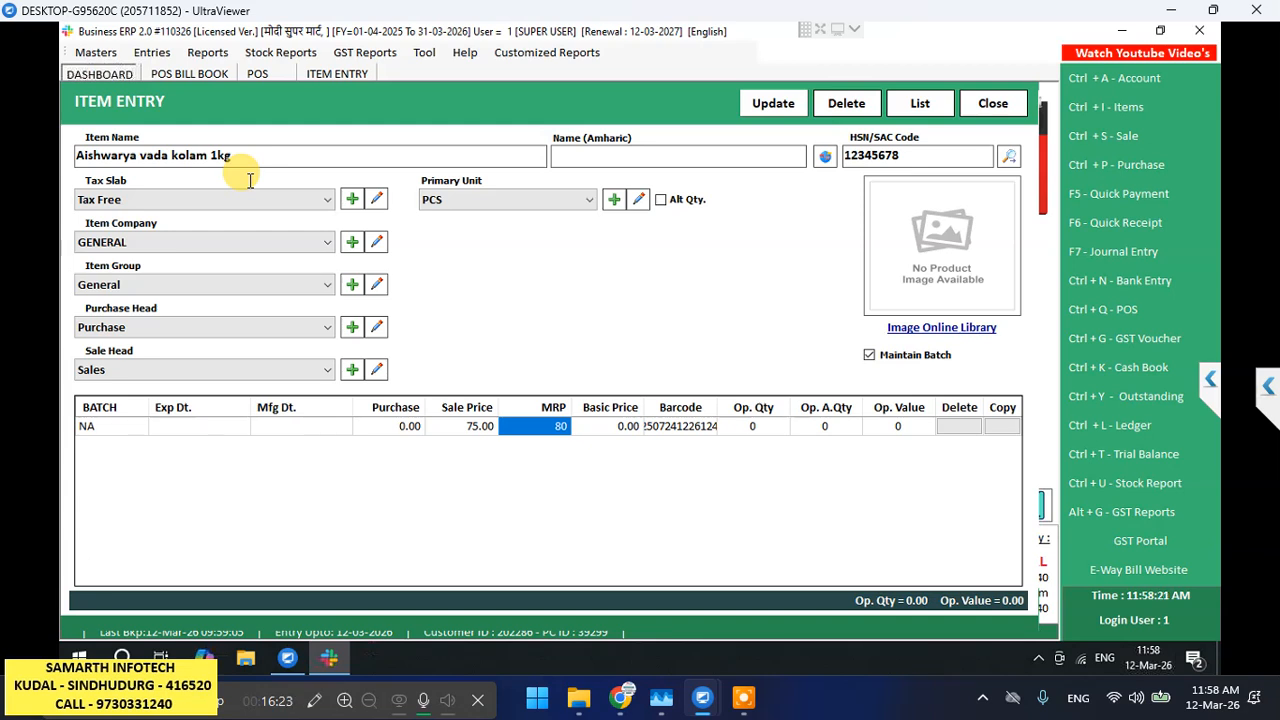
- Save the updated Aishwarya vada kolam 1kg record and close the item entry to return to the bill
{"action": "key", "text": "ctrl+s"}
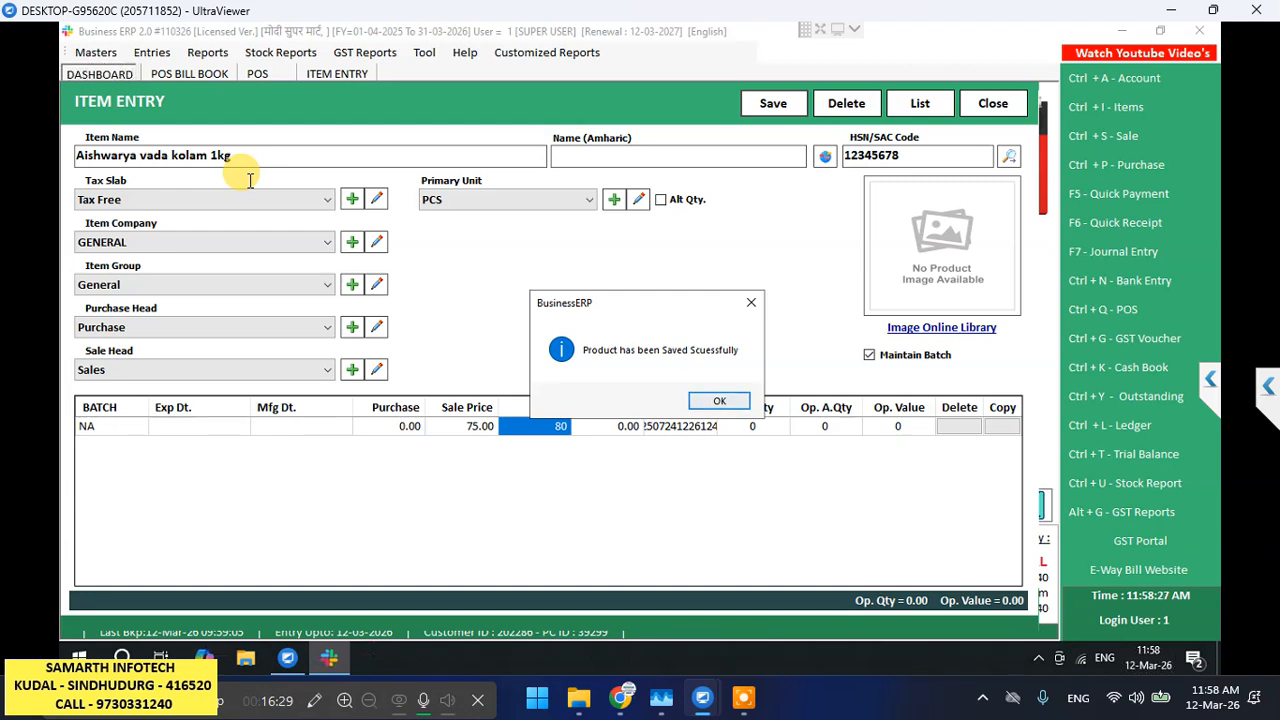
{"action": "key", "text": "Return"}
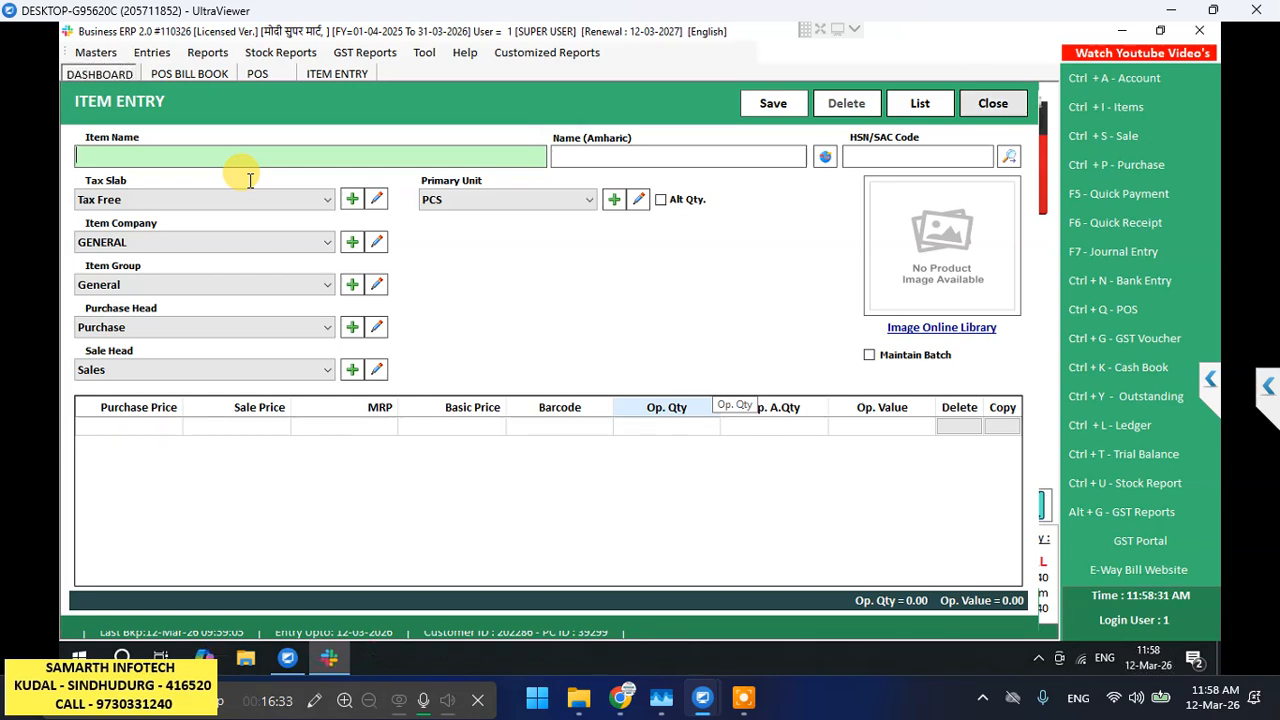
{"action": "key", "text": "Escape"}
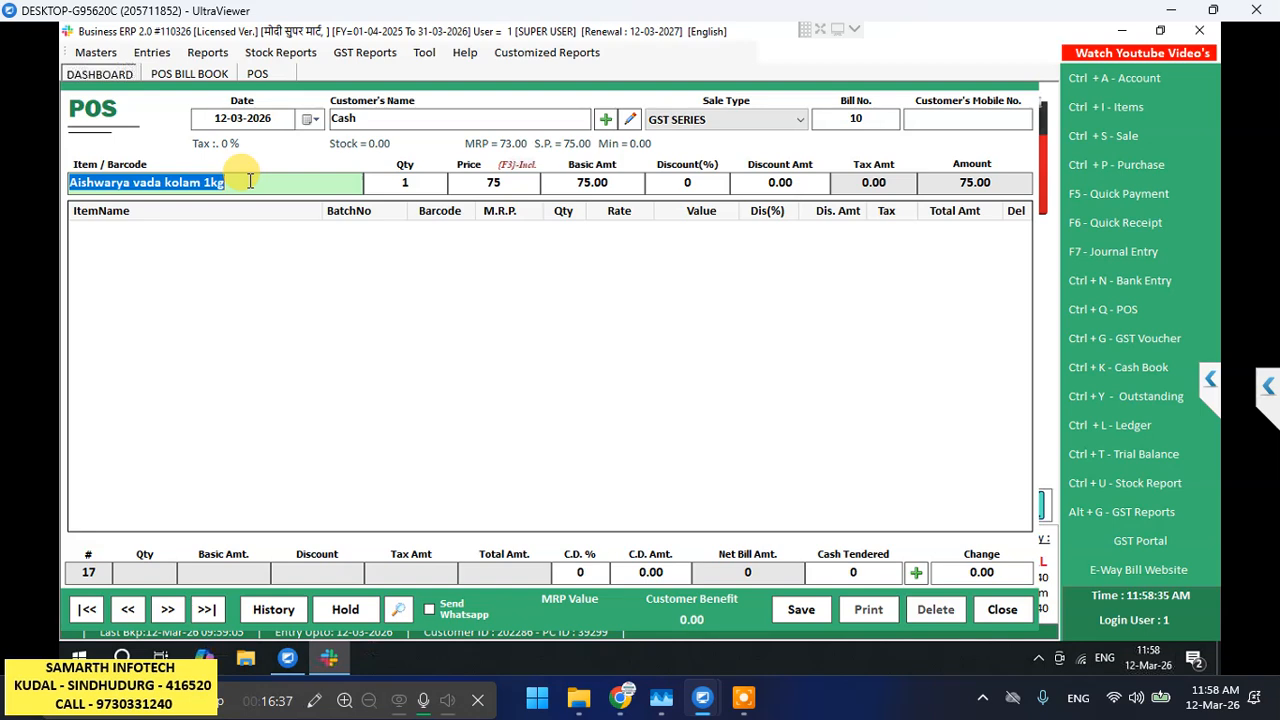
- Reselect Aishwarya vada kolam 1kg and its batch in the bill to load the updated MRP
{"action": "left_click", "coordinate": [250, 182]}
{"action": "key", "text": "BackSpace"}
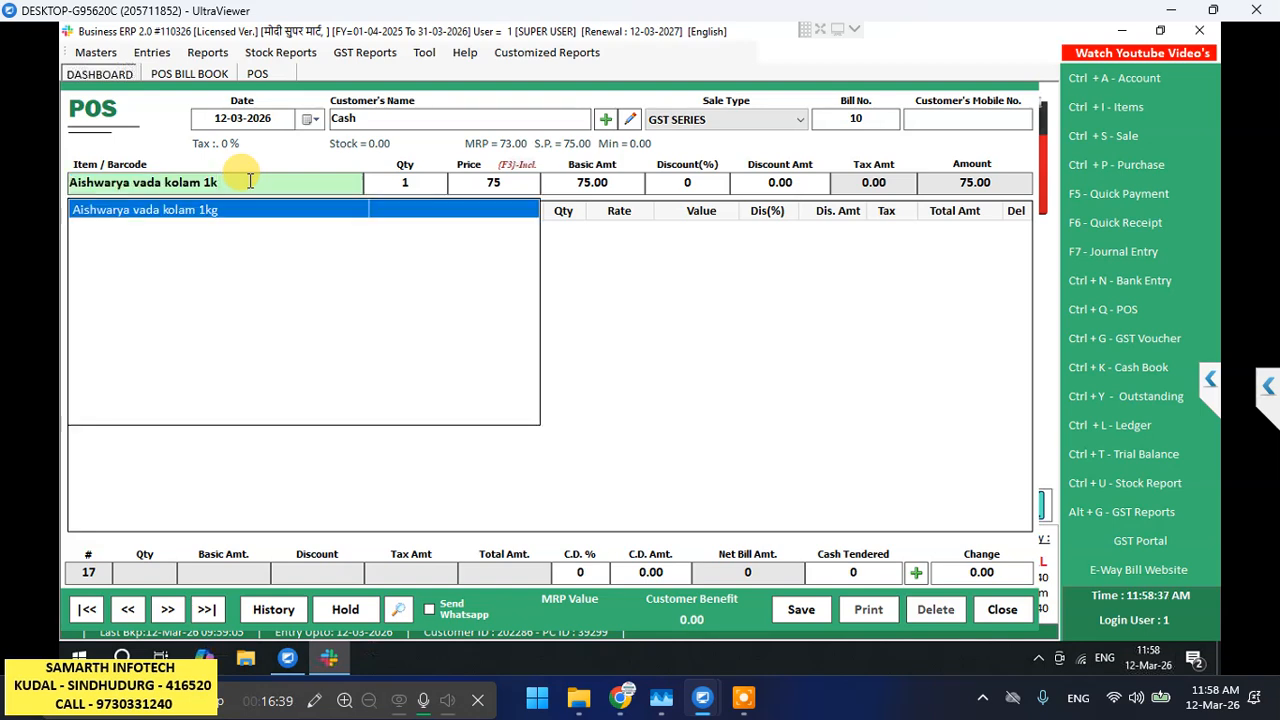
{"action": "key", "text": "Return"}
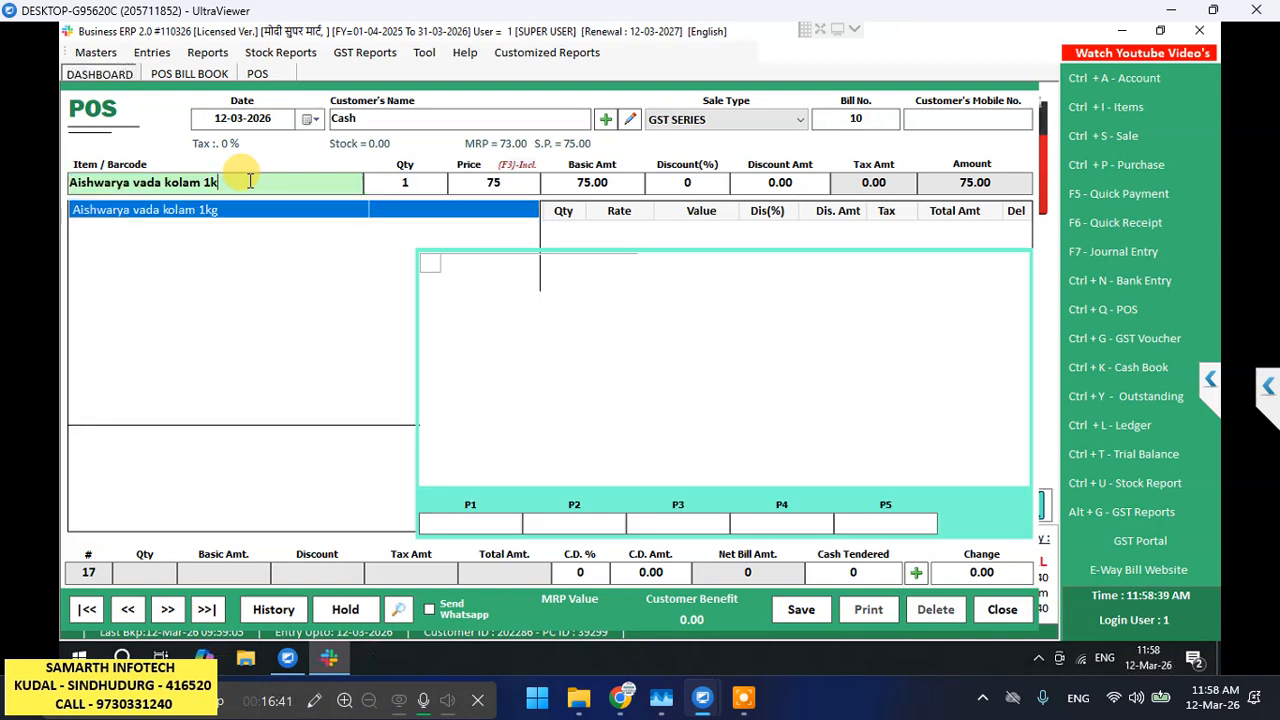
{"action": "key", "text": "Return"}
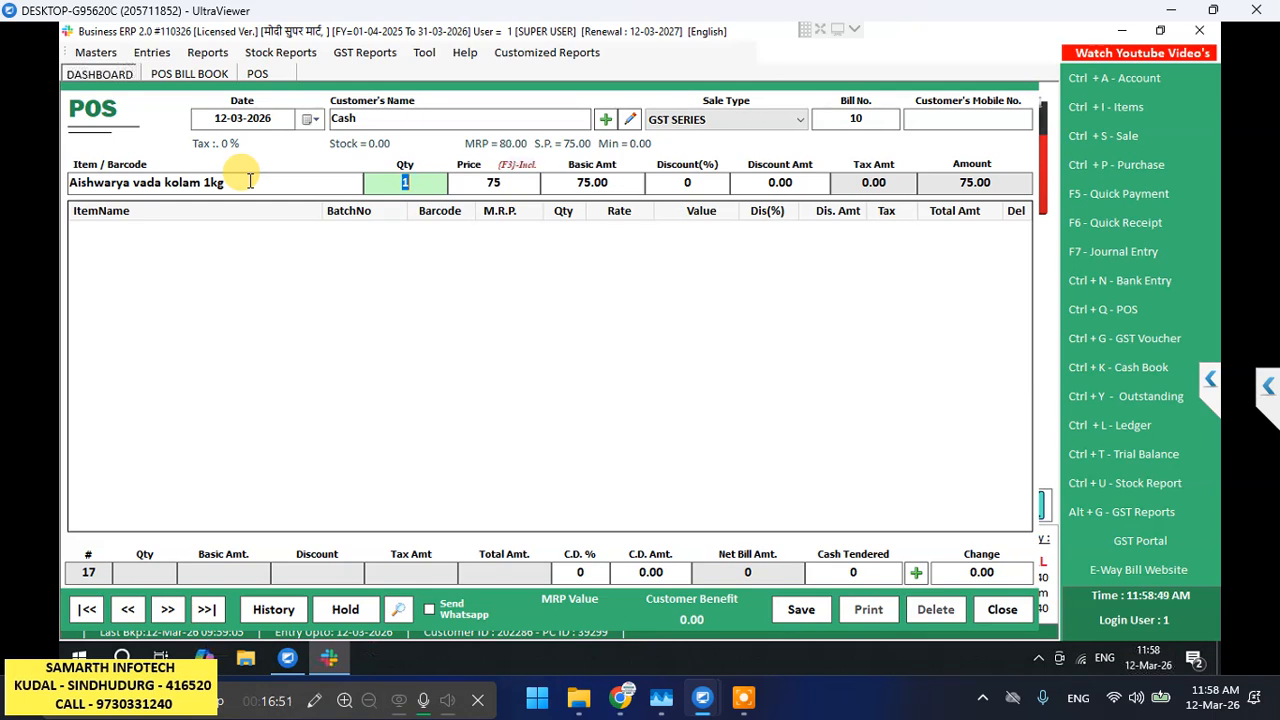
- Set the quantity of Aishwarya vada kolam 1kg to 2 and add it to the bill at a price of 75
{"action": "type", "text": "2"}
{"action": "key", "text": "Return"}
{"action": "key", "text": "Return"}
{"action": "key", "text": "Return"}
{"action": "key", "text": "Return"}
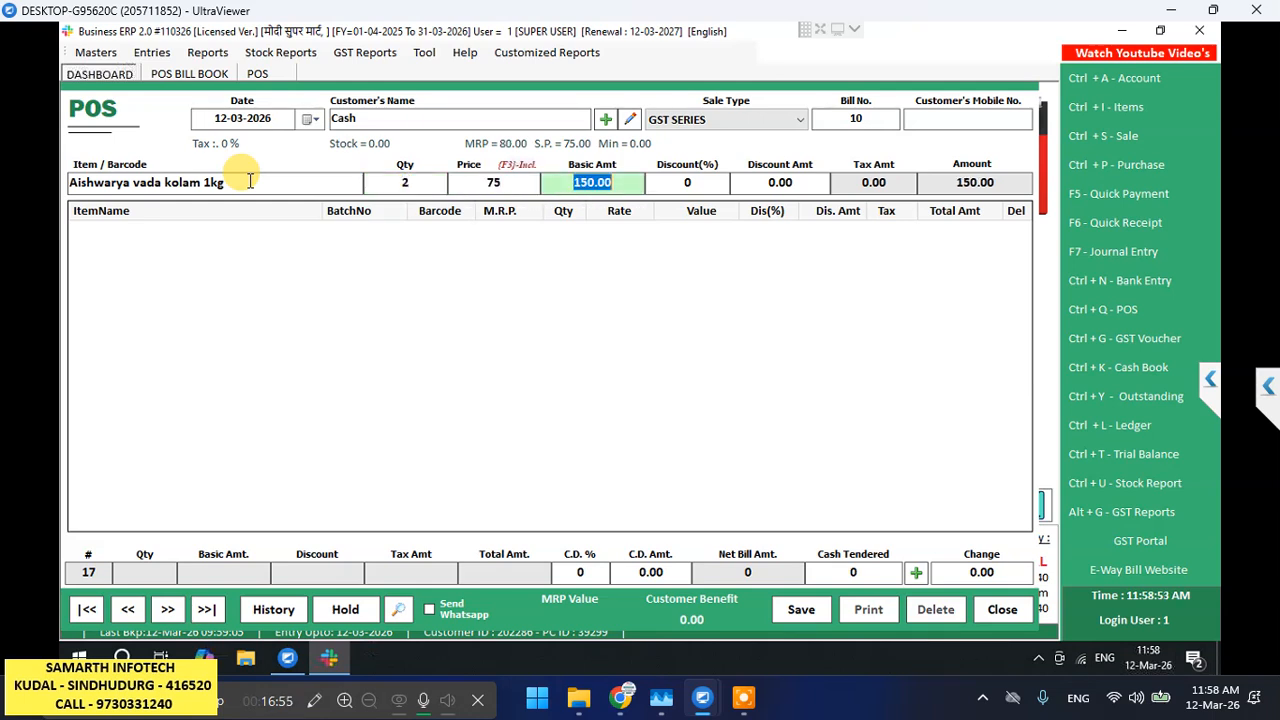
{"action": "key", "text": "Return"}
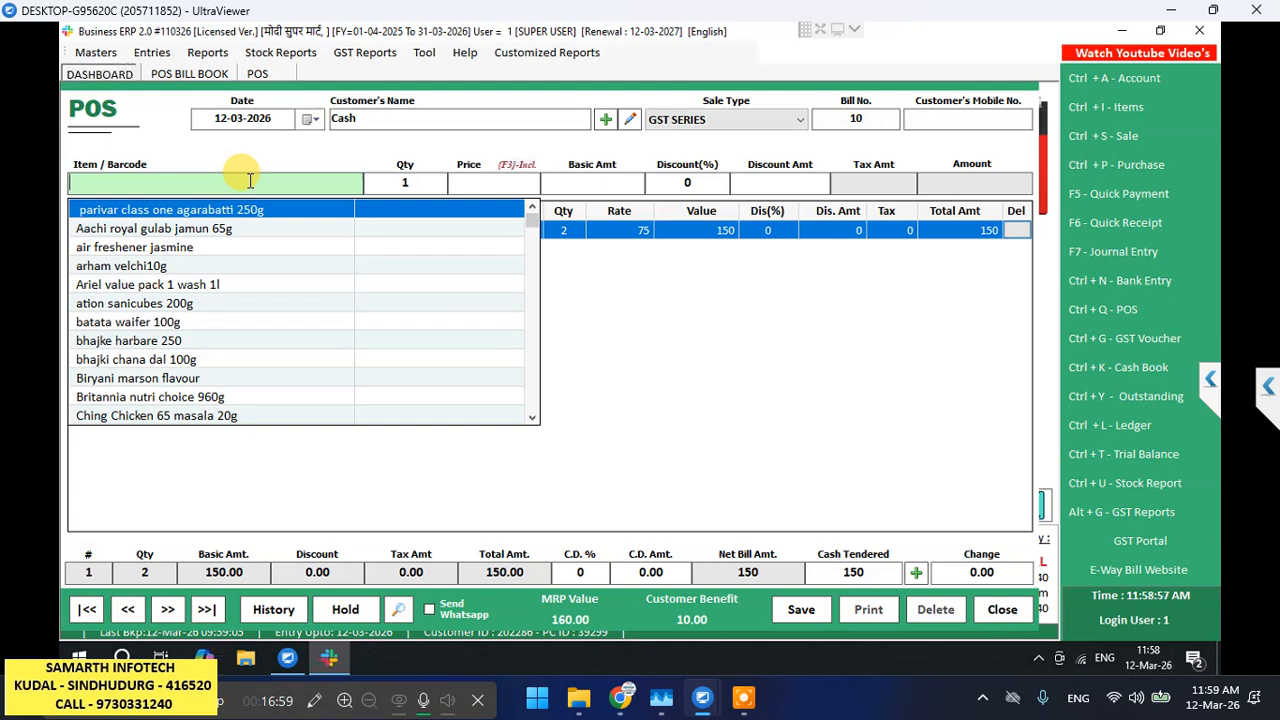
- Find the cumin item by name with JEE and select Jeera 50g for the bill
{"action": "type", "text": "J"}
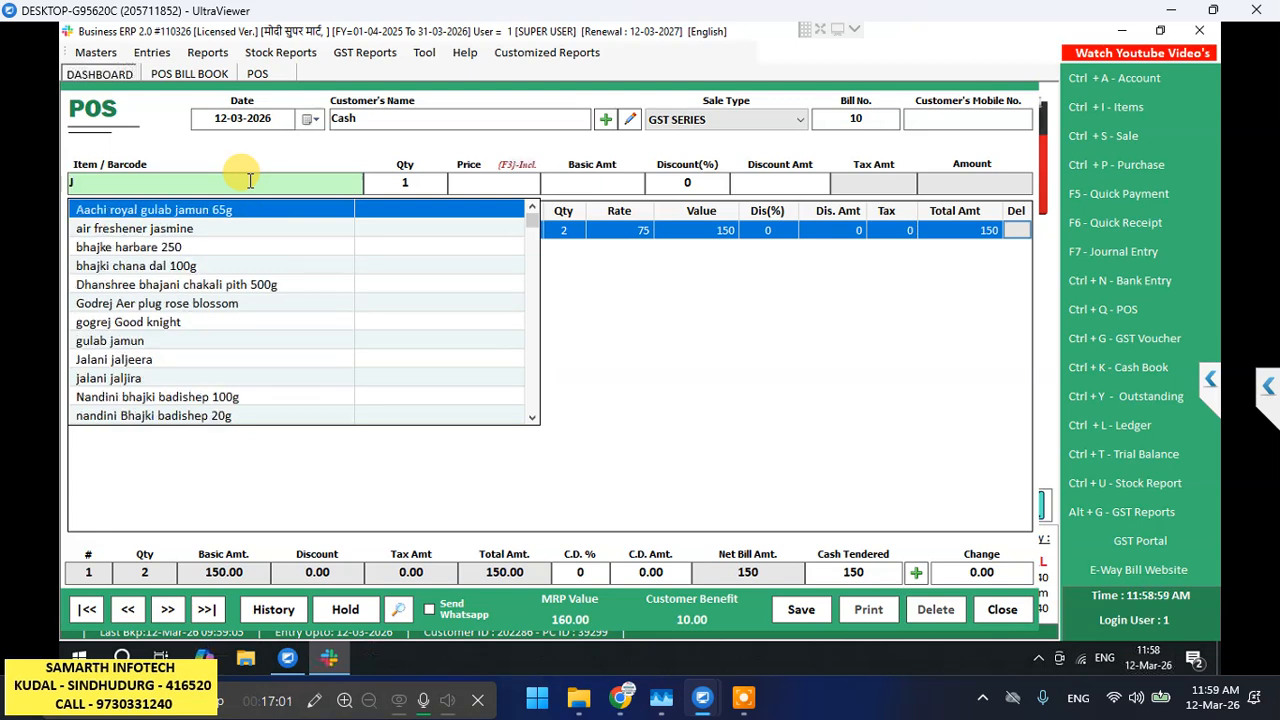
{"action": "type", "text": "EE"}
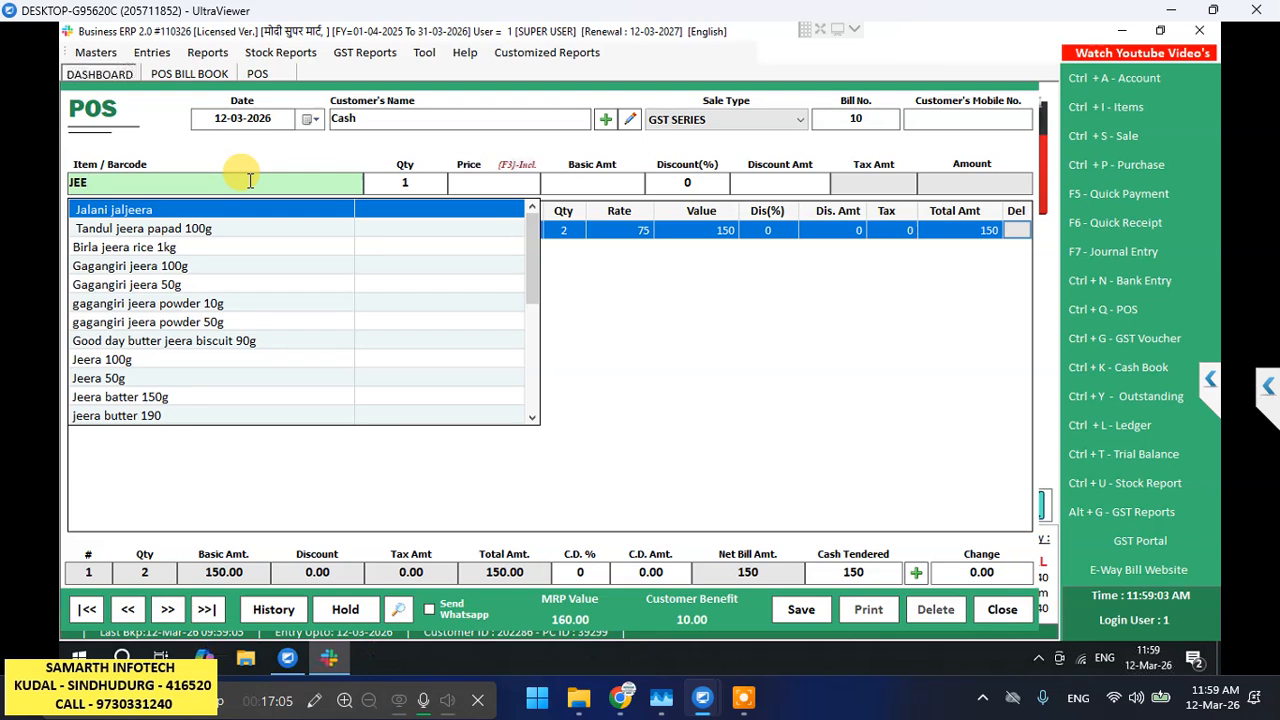
{"action": "key", "text": "Down"}
{"action": "key", "text": "Down"}
{"action": "key", "text": "Down"}
{"action": "key", "text": "Down"}
{"action": "key", "text": "Down"}
{"action": "key", "text": "Down"}
{"action": "key", "text": "Down"}
{"action": "key", "text": "Down"}
{"action": "key", "text": "Down"}
{"action": "key", "text": "Return"}
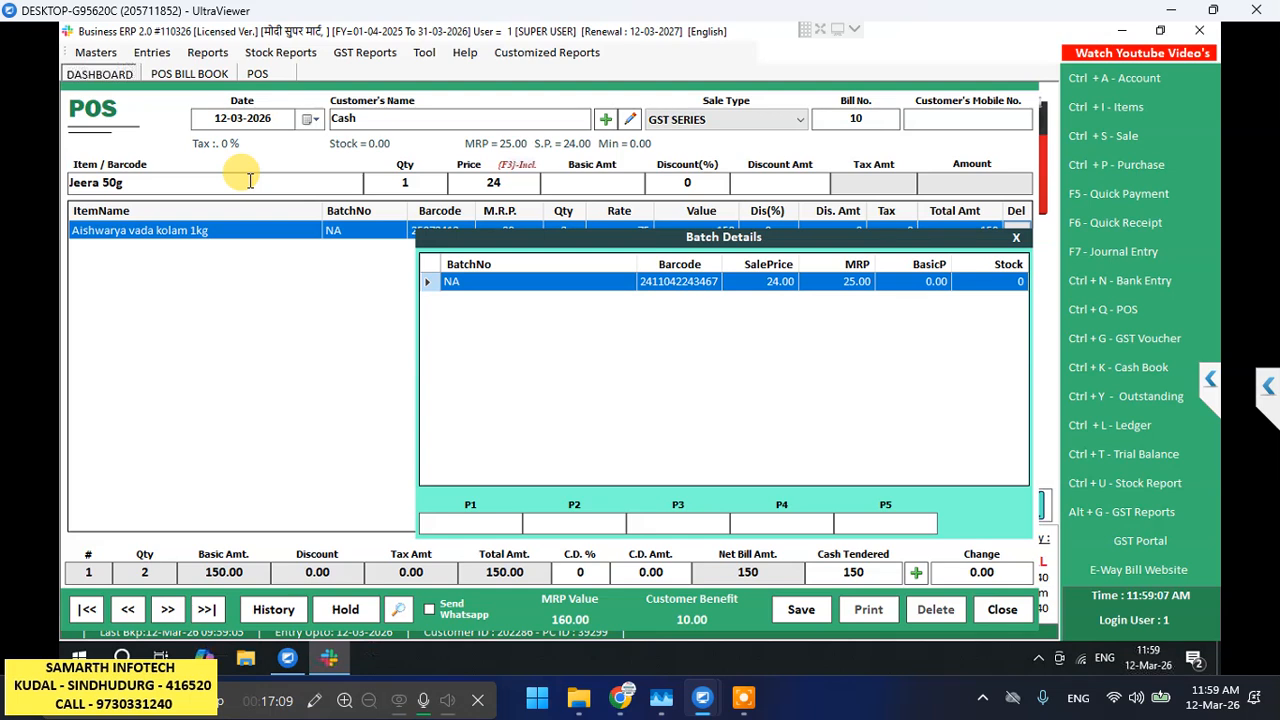
- Accept the NA batch of Jeera 50g and add one unit to the bill at a price of 24
{"action": "key", "text": "Return"}
{"action": "key", "text": "Return"}
{"action": "key", "text": "Return"}
{"action": "key", "text": "Return"}
{"action": "key", "text": "Return"}
{"action": "key", "text": "Return"}
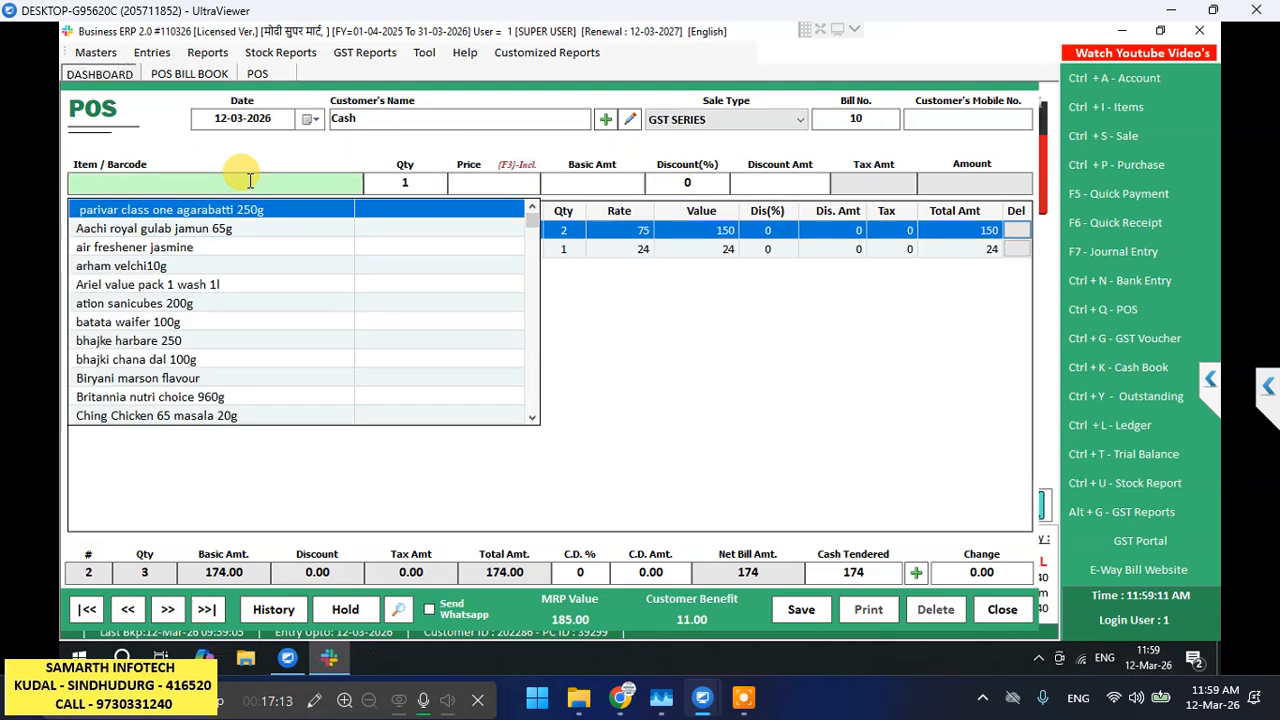
- Find Mohari 50g by name with MOH and add one unit from its NA batch to the bill at a price of 10
{"action": "type", "text": "MOH"}
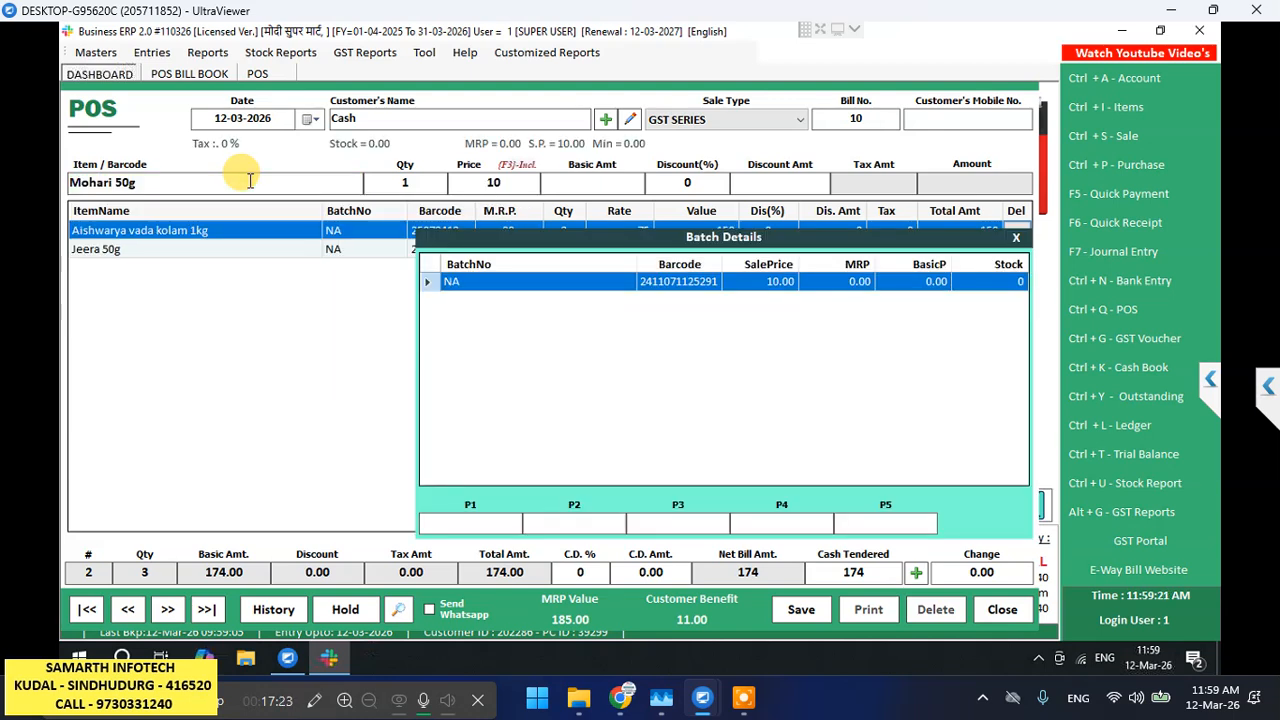
{"action": "key", "text": "Return"}
{"action": "key", "text": "Return"}
{"action": "key", "text": "Return"}
{"action": "key", "text": "Return"}
{"action": "key", "text": "Return"}
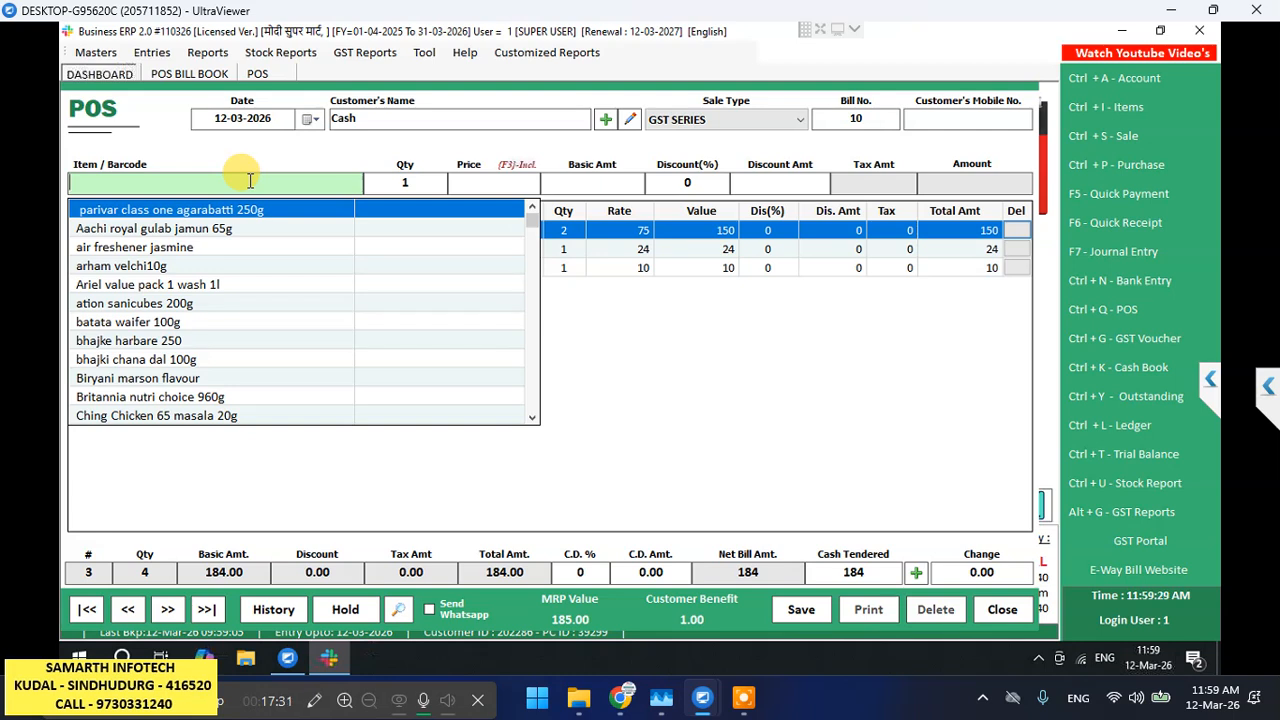
{"action": "type", "text": "8909106059597"}
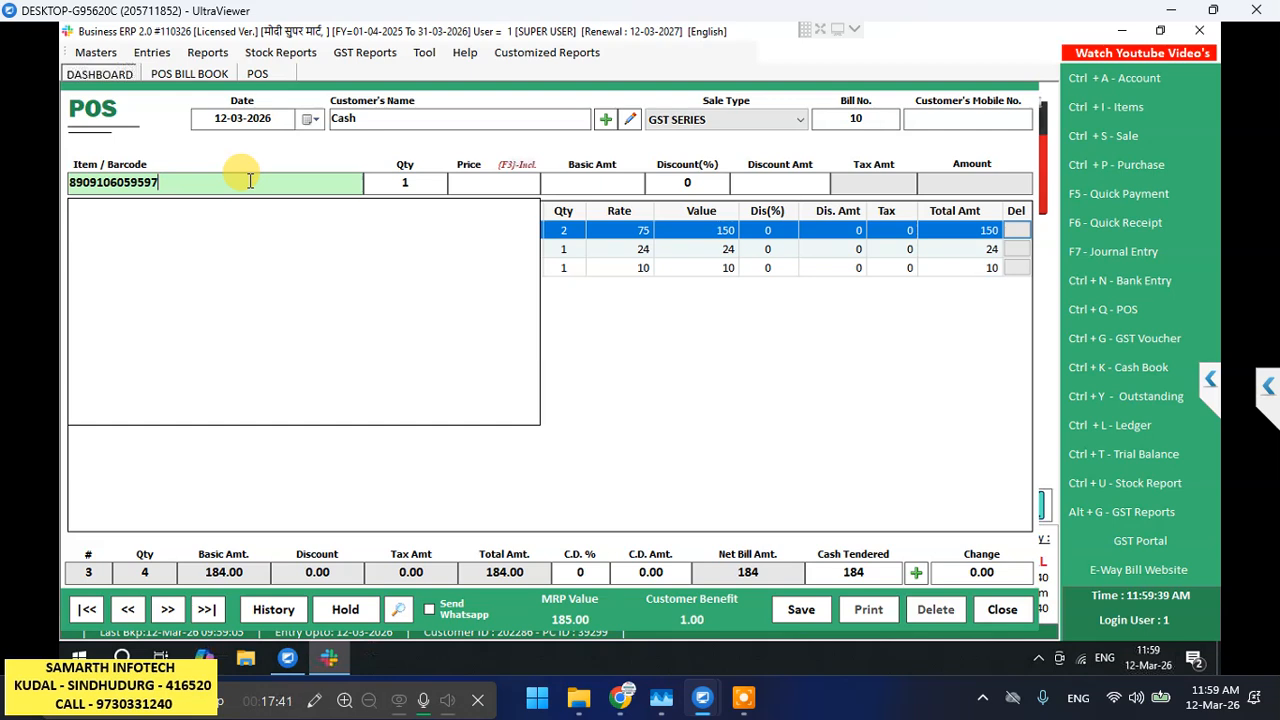
{"action": "key", "text": "BackSpace"}
{"action": "key", "text": "BackSpace"}
{"action": "key", "text": "BackSpace"}
{"action": "key", "text": "BackSpace"}
{"action": "key", "text": "BackSpace"}
{"action": "key", "text": "BackSpace"}
{"action": "key", "text": "BackSpace"}
{"action": "key", "text": "BackSpace"}
{"action": "key", "text": "BackSpace"}
{"action": "key", "text": "BackSpace"}
{"action": "key", "text": "BackSpace"}
{"action": "key", "text": "BackSpace"}
{"action": "key", "text": "BackSpace"}
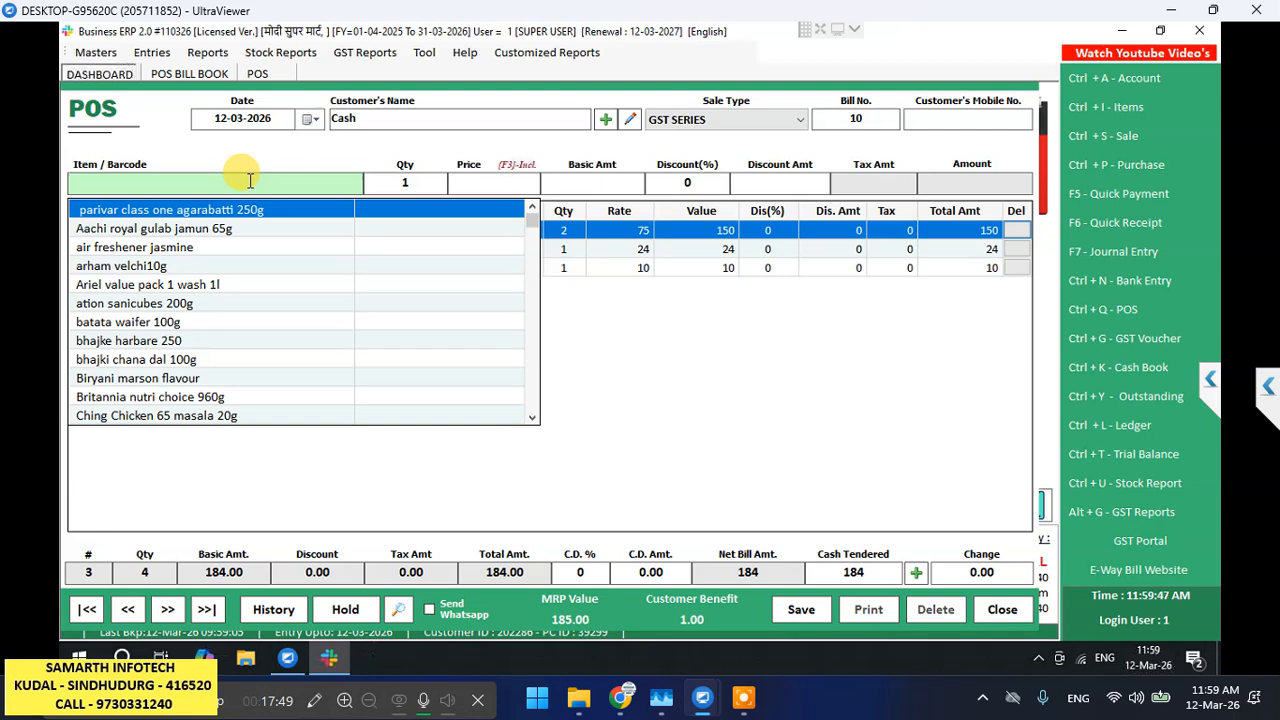
- Search the items by name for LIRIL and select Liril soap 75g + 25g extra with its NA batch
{"action": "type", "text": "LIRIL"}
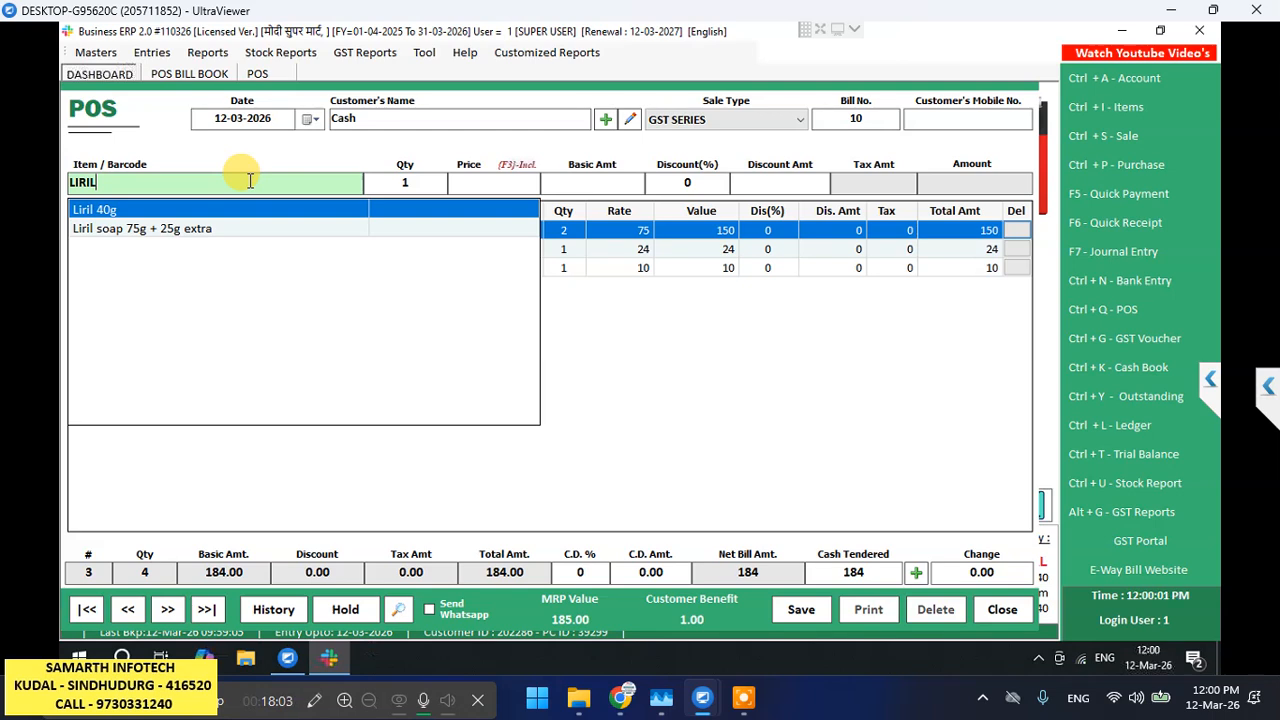
{"action": "key", "text": "Down"}
{"action": "key", "text": "Return"}
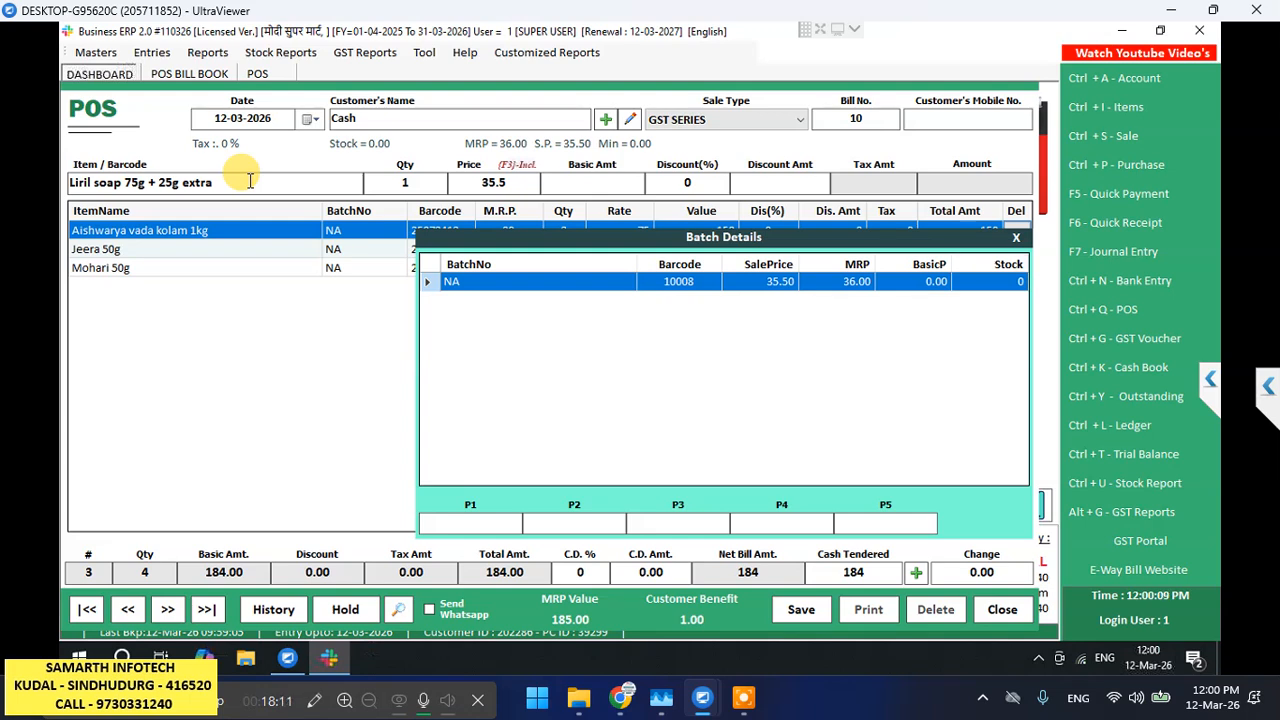
{"action": "key", "text": "Return"}
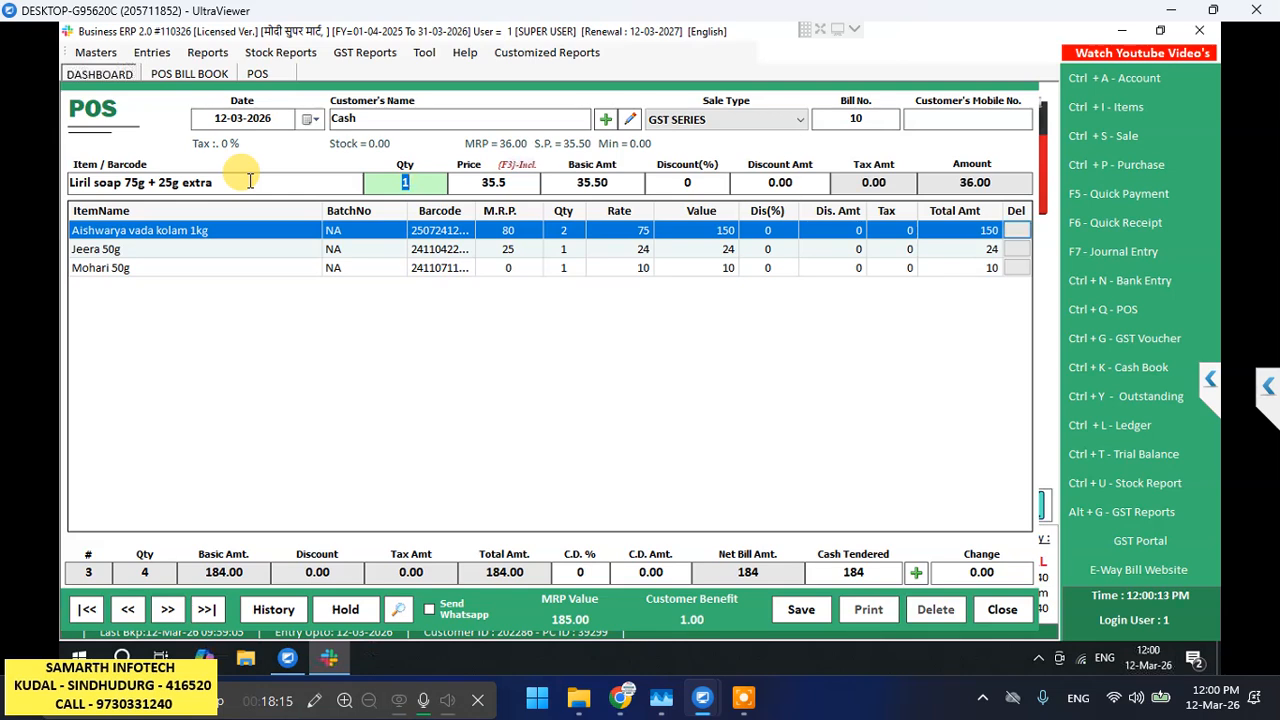
- Shorten the item entry back to Liril and reselect Liril soap 75g + 25g extra with its NA batch
{"action": "left_click", "coordinate": [250, 181]}
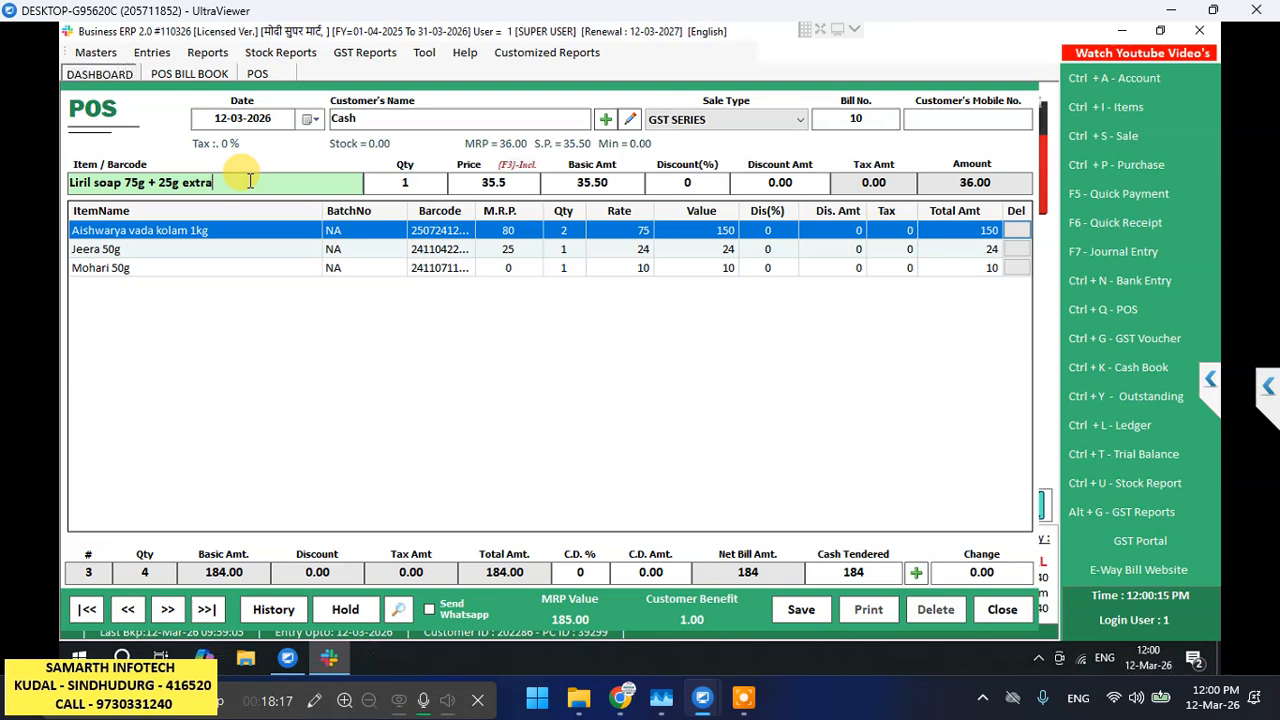
{"action": "key", "text": "BackSpace"}
{"action": "key", "text": "BackSpace"}
{"action": "key", "text": "BackSpace"}
{"action": "key", "text": "BackSpace"}
{"action": "key", "text": "BackSpace"}
{"action": "key", "text": "BackSpace"}
{"action": "key", "text": "BackSpace"}
{"action": "key", "text": "BackSpace"}
{"action": "key", "text": "BackSpace"}
{"action": "key", "text": "BackSpace"}
{"action": "key", "text": "BackSpace"}
{"action": "key", "text": "BackSpace"}
{"action": "key", "text": "BackSpace"}
{"action": "key", "text": "BackSpace"}
{"action": "key", "text": "BackSpace"}
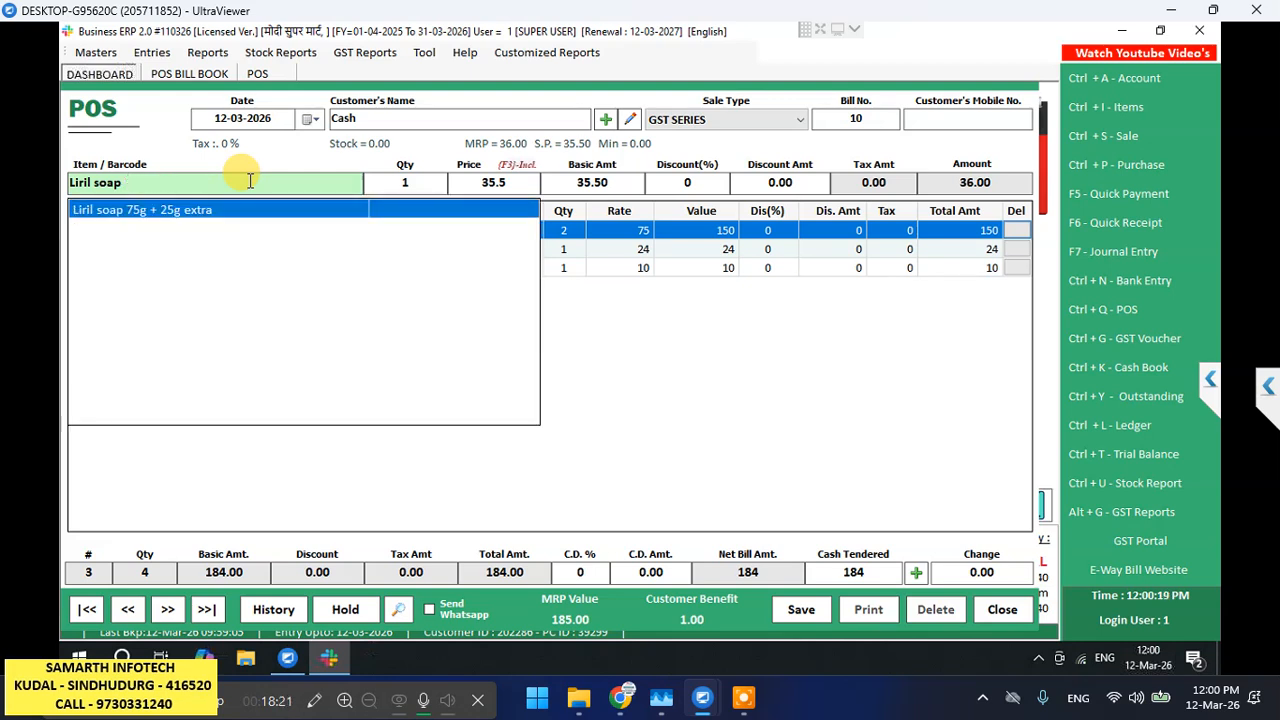
{"action": "key", "text": "BackSpace"}
{"action": "key", "text": "BackSpace"}
{"action": "key", "text": "BackSpace"}
{"action": "key", "text": "BackSpace"}
{"action": "key", "text": "BackSpace"}
{"action": "key", "text": "BackSpace"}
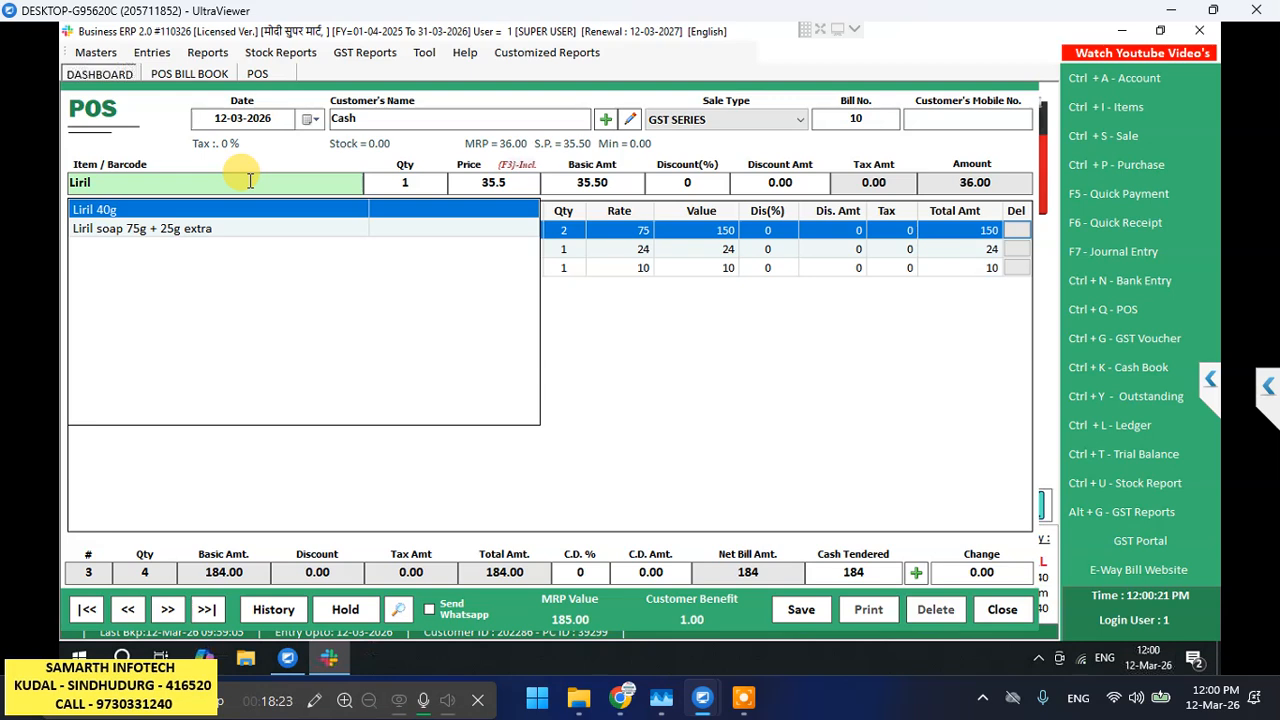
{"action": "key", "text": "Down"}
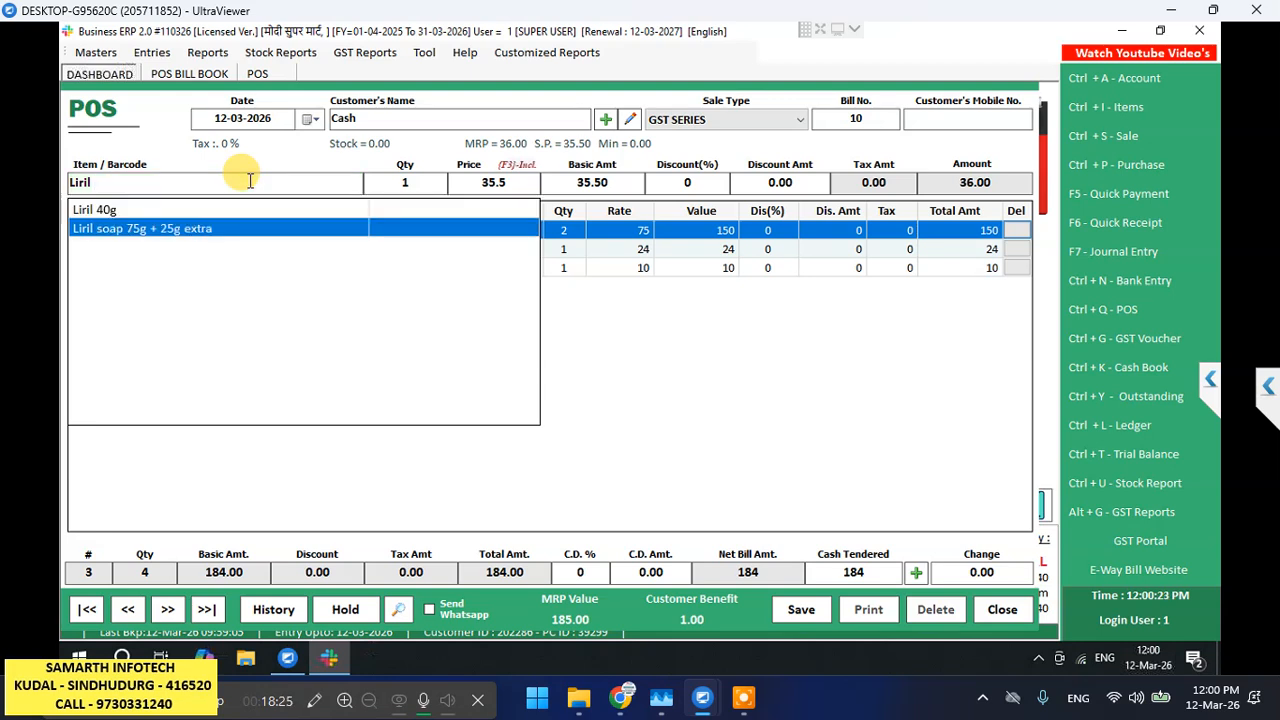
{"action": "key", "text": "Return"}
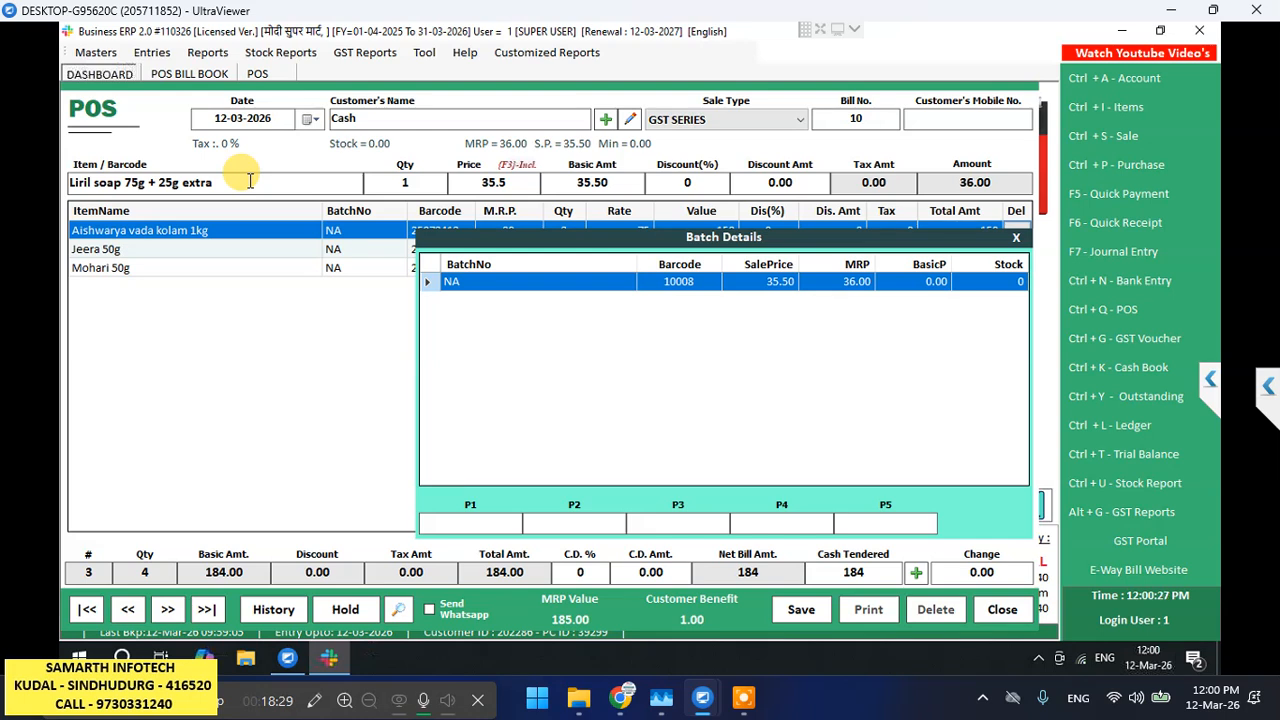
{"action": "key", "text": "Return"}
- Add one Liril soap 75g + 25g extra to the bill at a price of 35.5
{"action": "key", "text": "Return"}
{"action": "key", "text": "Return"}
{"action": "key", "text": "Return"}
{"action": "key", "text": "Return"}
{"action": "key", "text": "Return"}
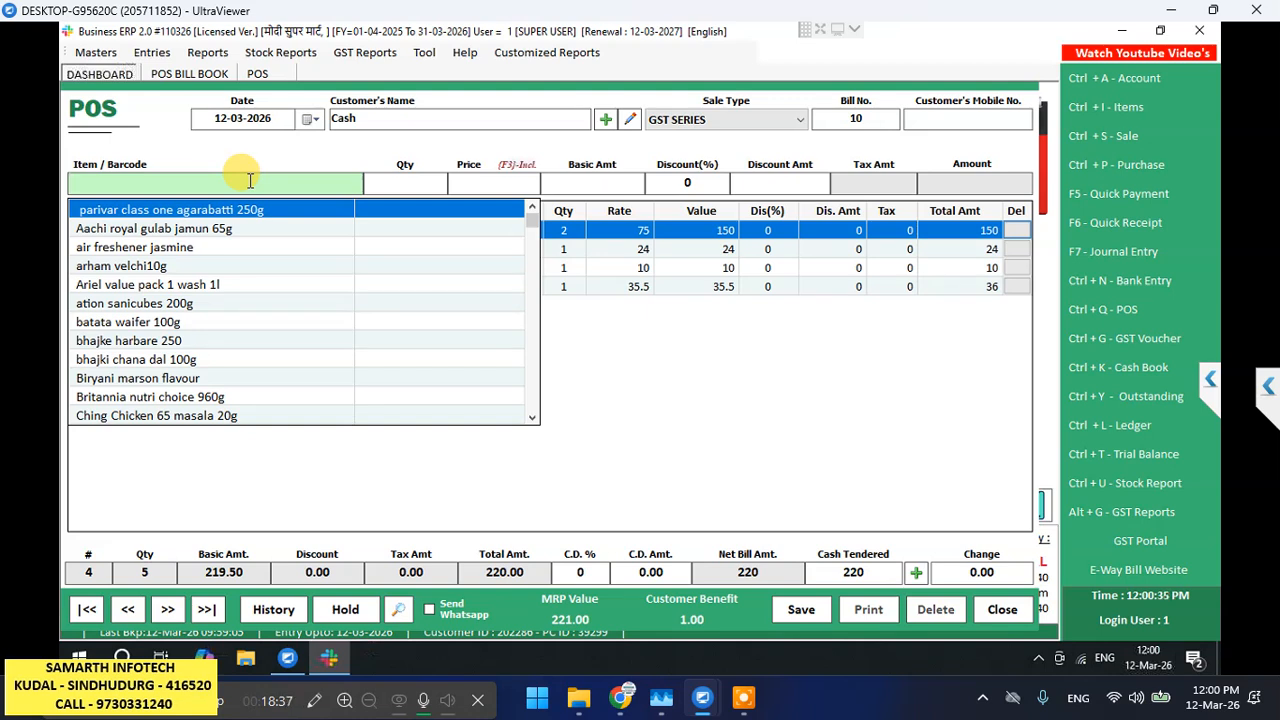
- Add one black belt toilet clener 200ml and one Vermicelli shevya 100gm to the bill by their barcodes
{"action": "type", "text": "89"}
{"action": "key", "text": "Return"}
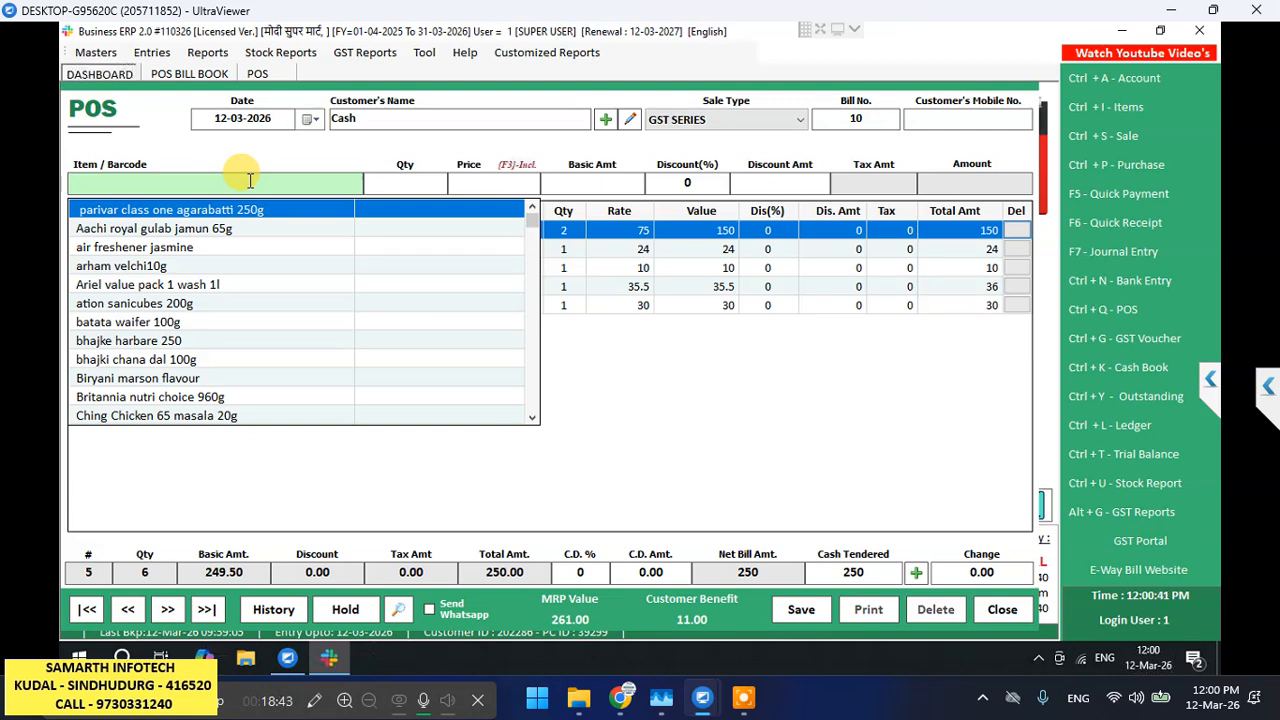
{"action": "type", "text": "8901235461115"}
{"action": "key", "text": "Return"}
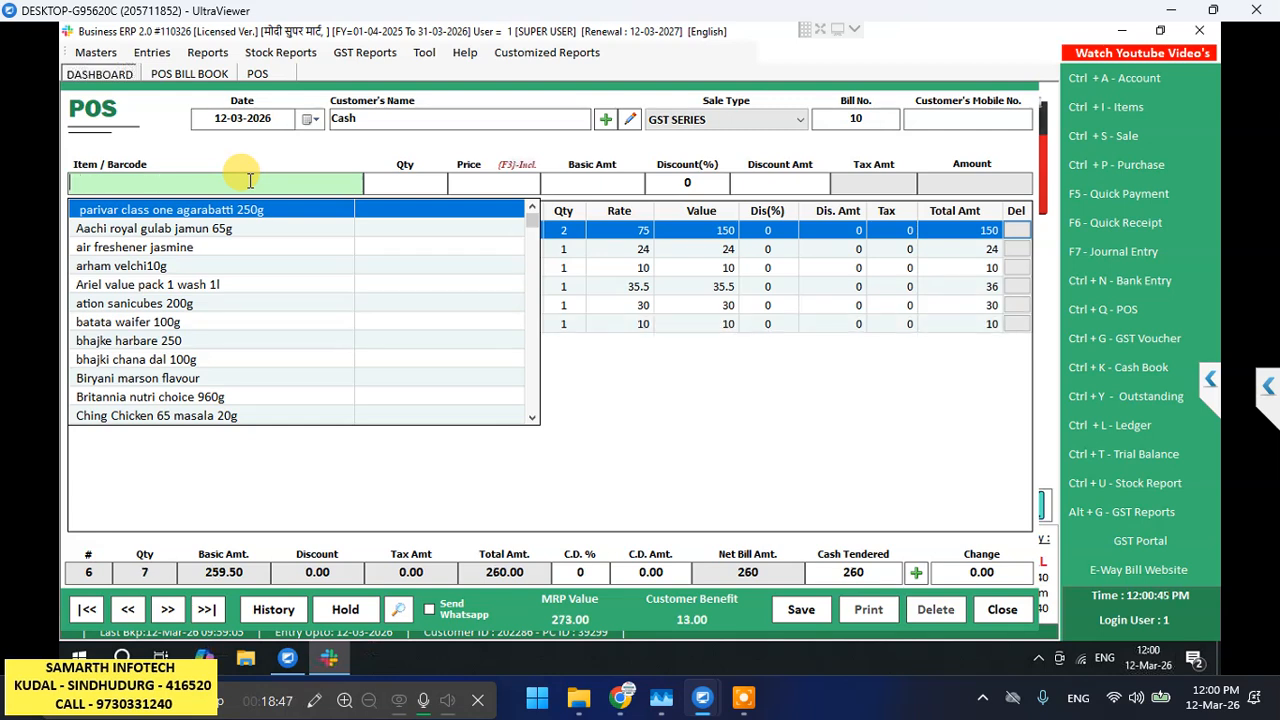
{"action": "type", "text": "8904063806112"}
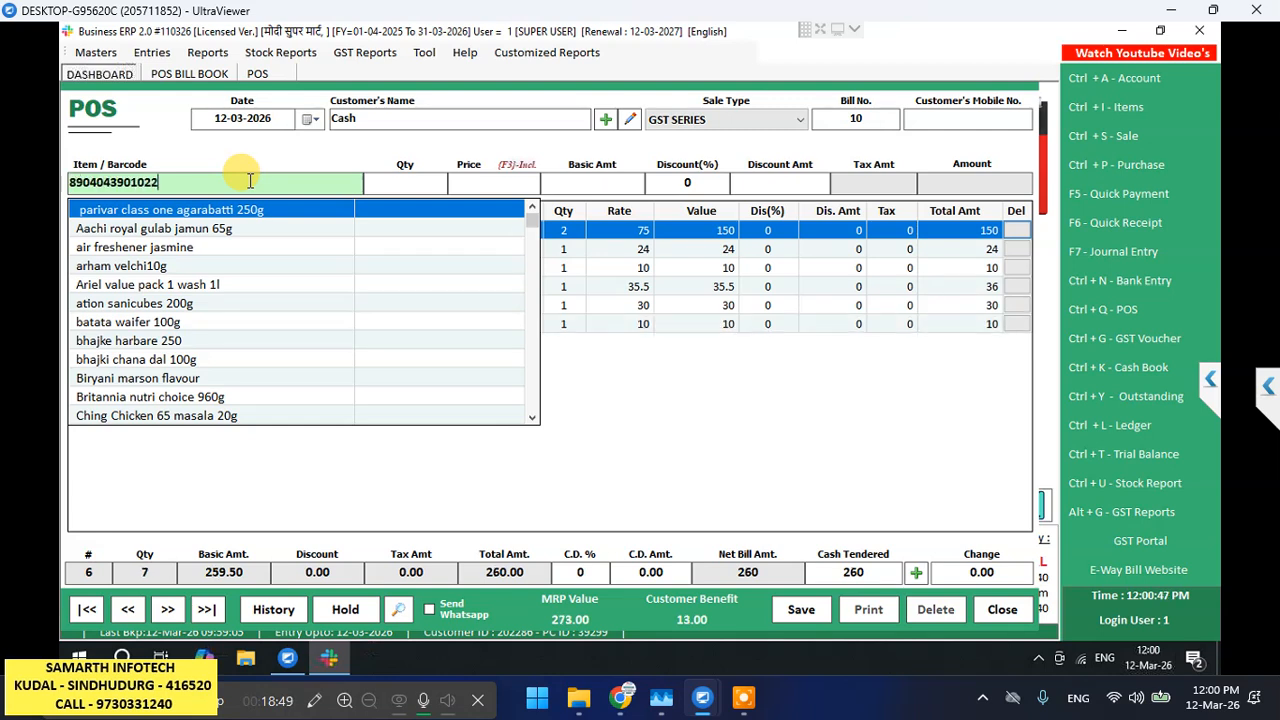
{"action": "key", "text": "Return"}
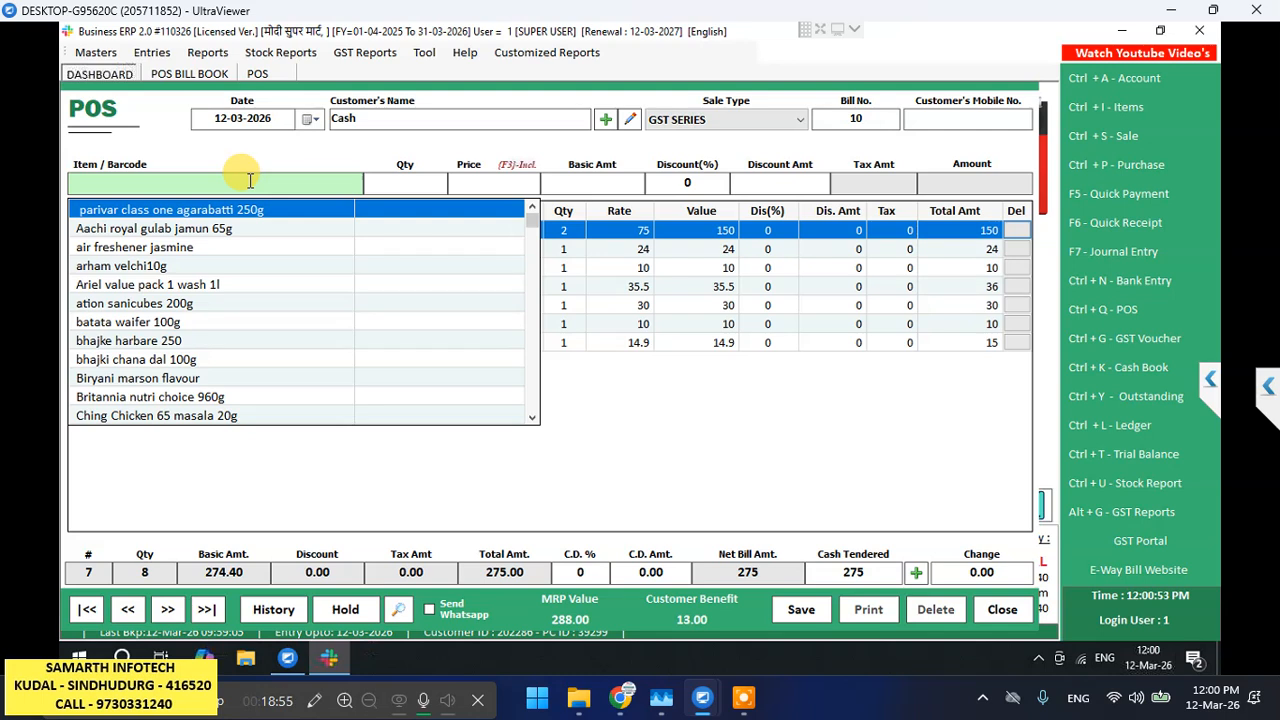
{"action": "key", "text": "Return"}
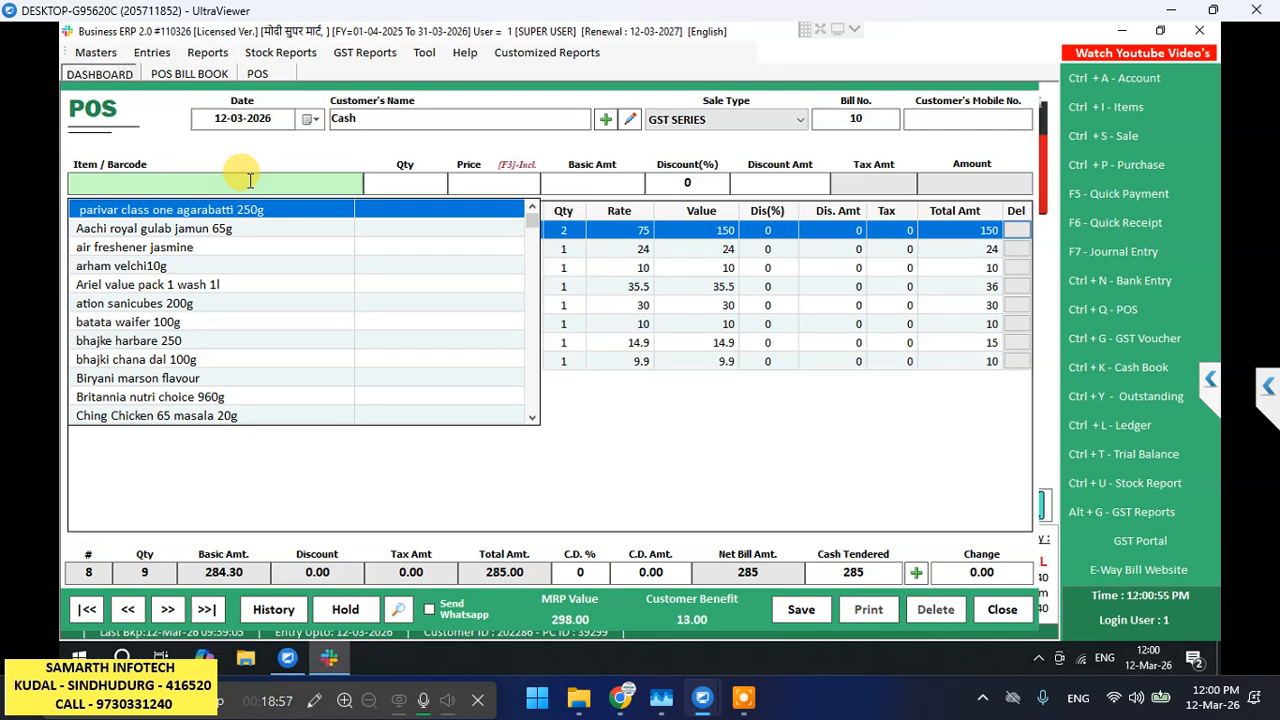
{"action": "key", "text": "Return"}
{"action": "type", "text": "8908002637069"}
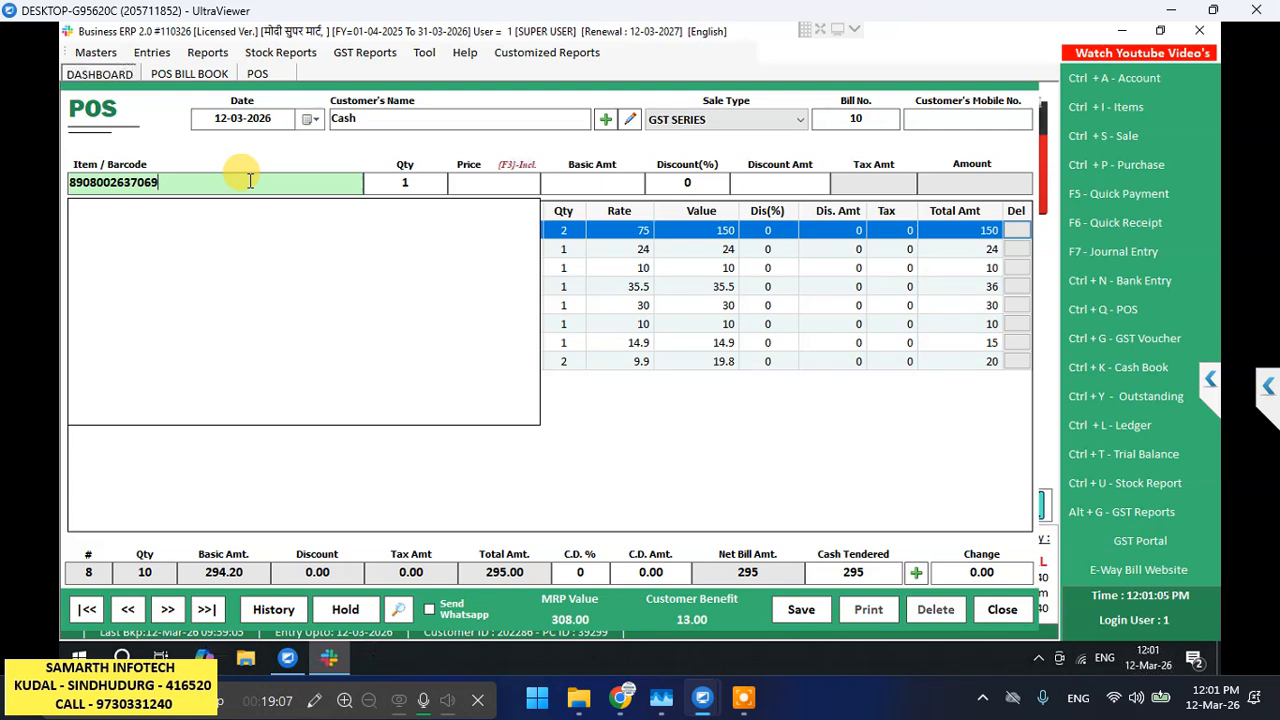
{"action": "key", "text": "Return"}
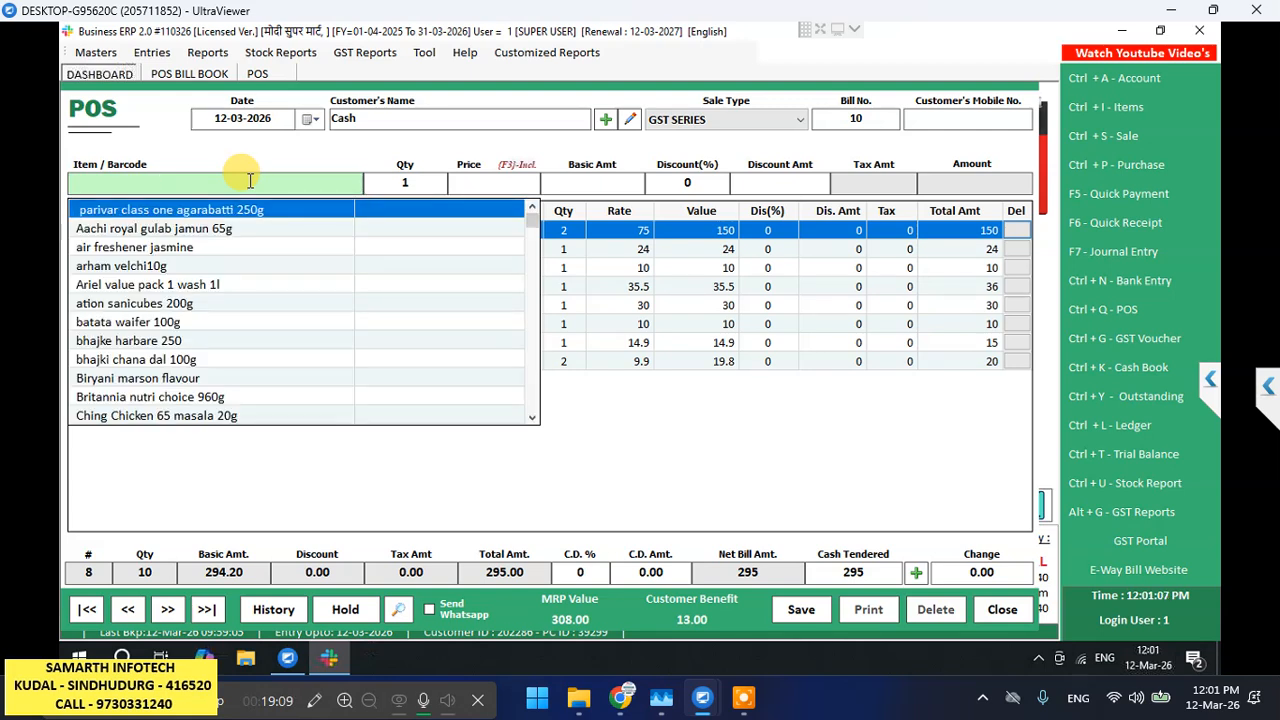
{"action": "type", "text": "SUNNY"}
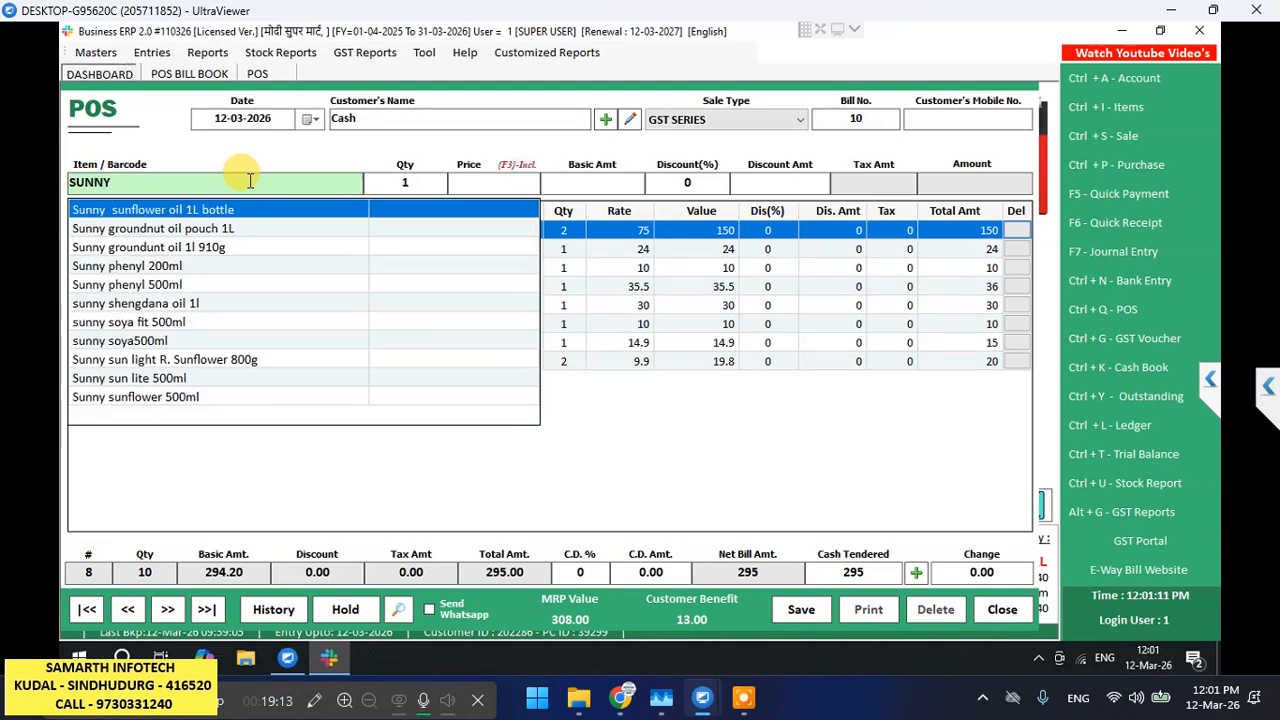
{"action": "key", "text": "Down"}
{"action": "key", "text": "Down"}
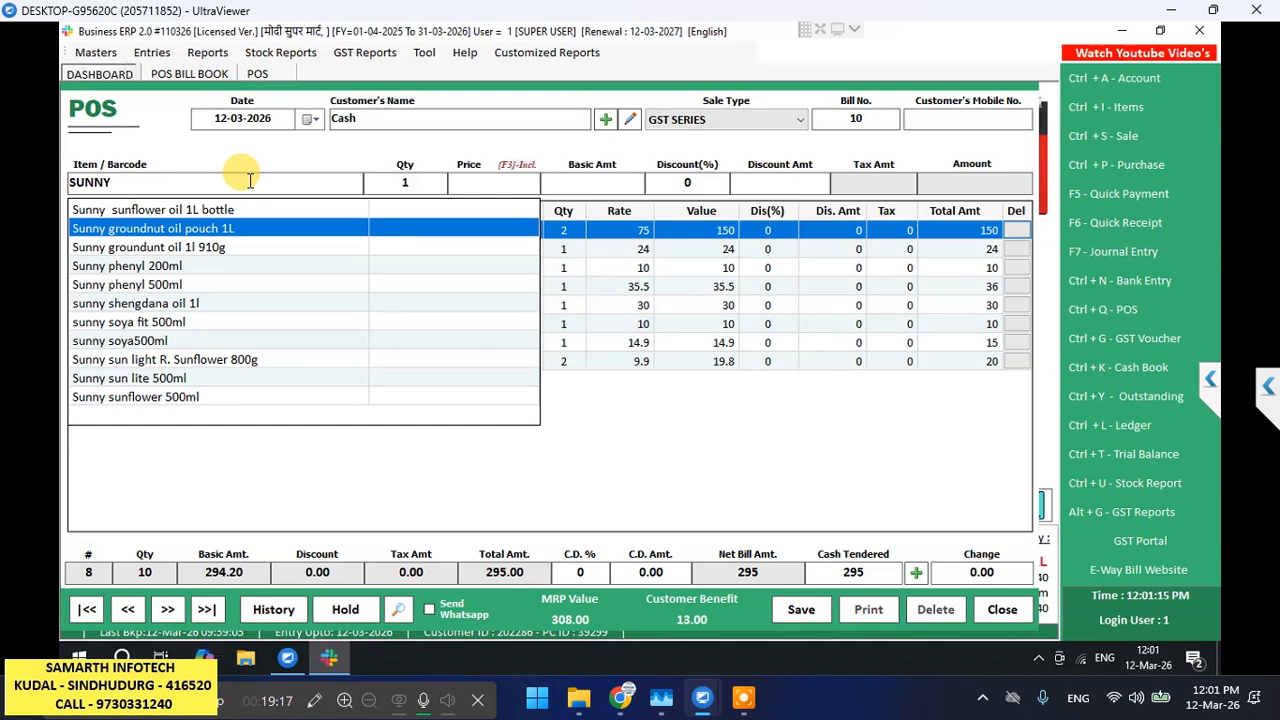
{"action": "key", "text": "Down"}
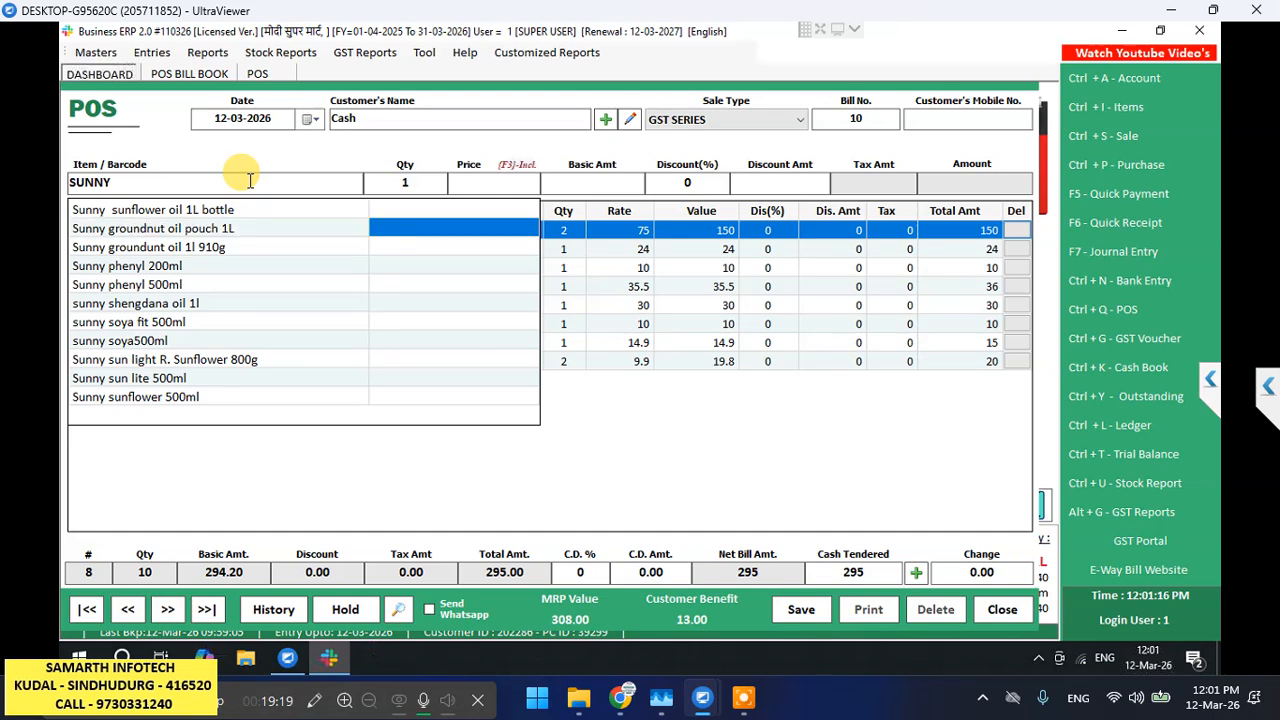
{"action": "key", "text": "Down"}
{"action": "key", "text": "Return"}
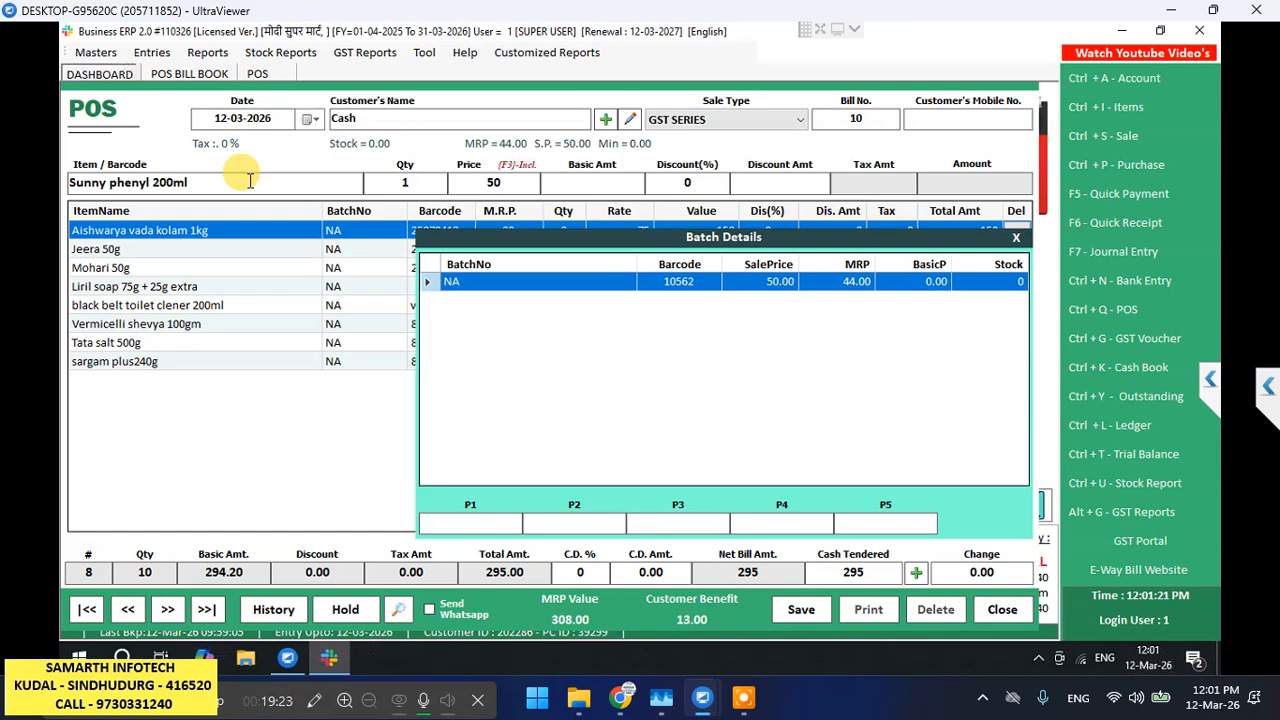
- Accept the NA batch of Sunny phenyl 200ml and add one unit to the bill at a price of 50
{"action": "key", "text": "Return"}
{"action": "key", "text": "Return"}
{"action": "key", "text": "Return"}
{"action": "key", "text": "Return"}
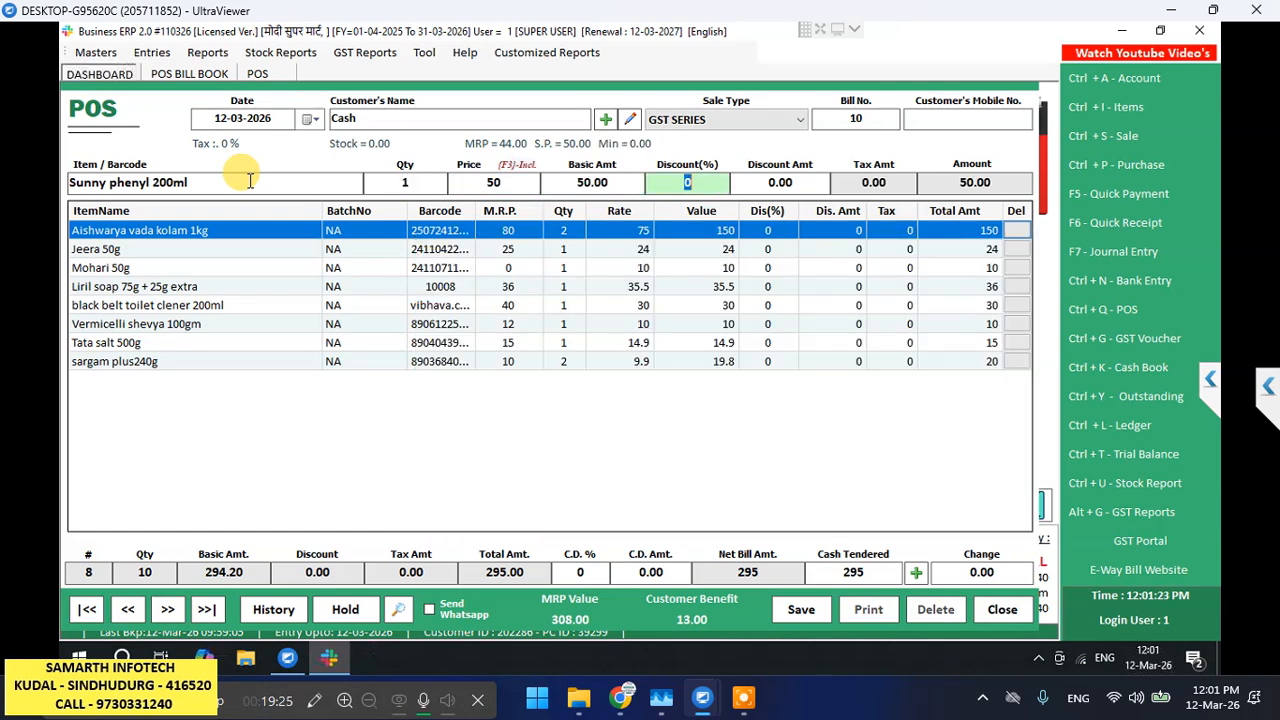
{"action": "key", "text": "Return"}
{"action": "key", "text": "Return"}
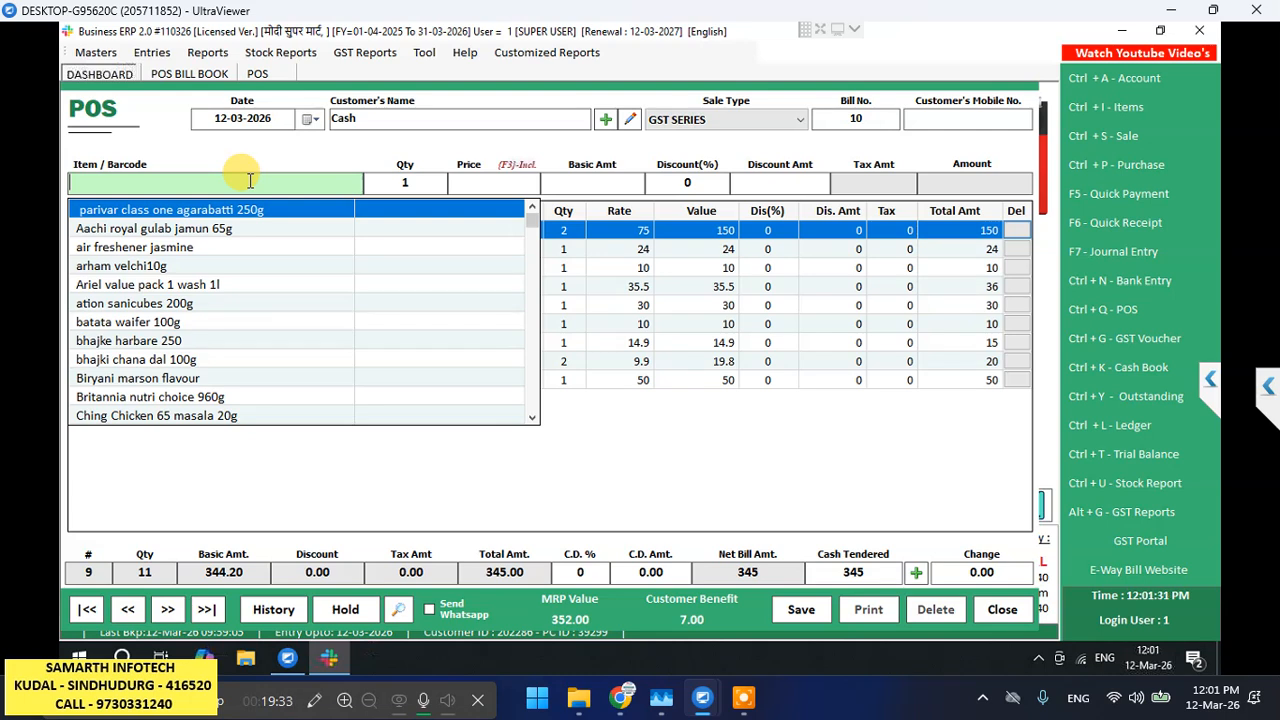
{"action": "type", "text": "8902102164555"}
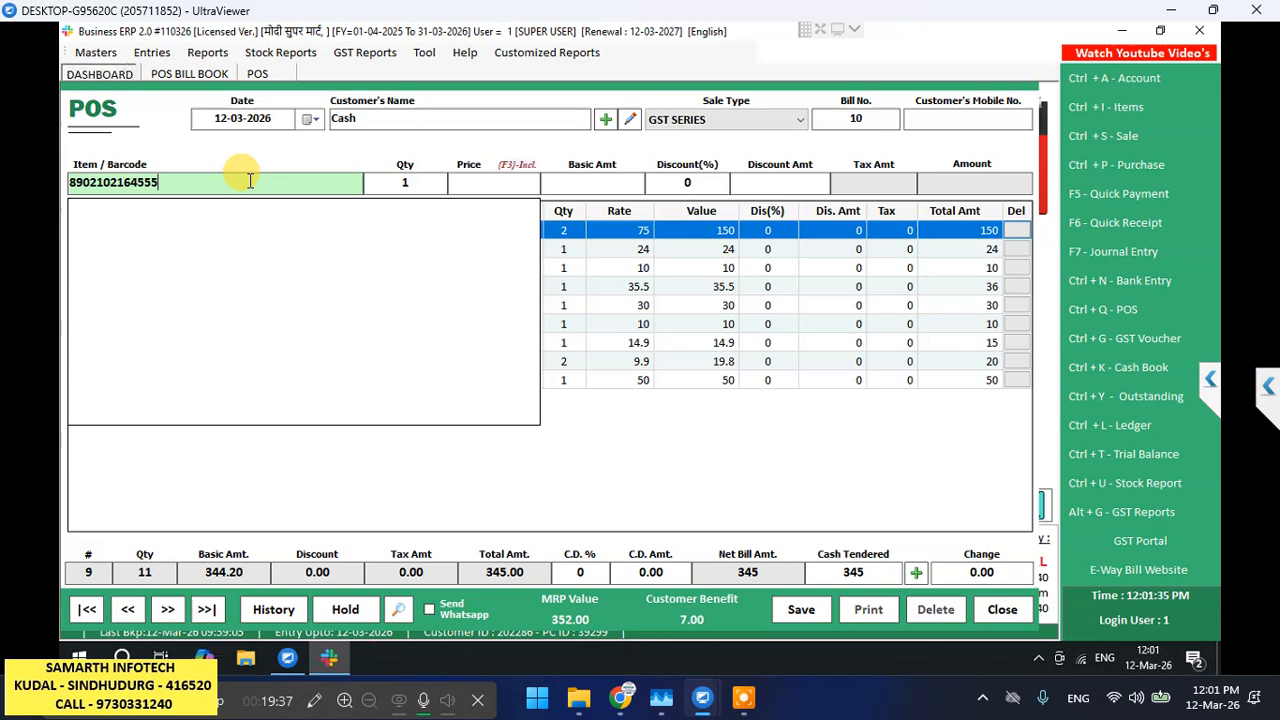
{"action": "key", "text": "BackSpace"}
{"action": "key", "text": "BackSpace"}
{"action": "key", "text": "BackSpace"}
{"action": "key", "text": "BackSpace"}
{"action": "key", "text": "BackSpace"}
{"action": "key", "text": "BackSpace"}
{"action": "key", "text": "BackSpace"}
{"action": "key", "text": "BackSpace"}
{"action": "key", "text": "BackSpace"}
{"action": "key", "text": "BackSpace"}
{"action": "key", "text": "BackSpace"}
{"action": "key", "text": "BackSpace"}
{"action": "key", "text": "BackSpace"}
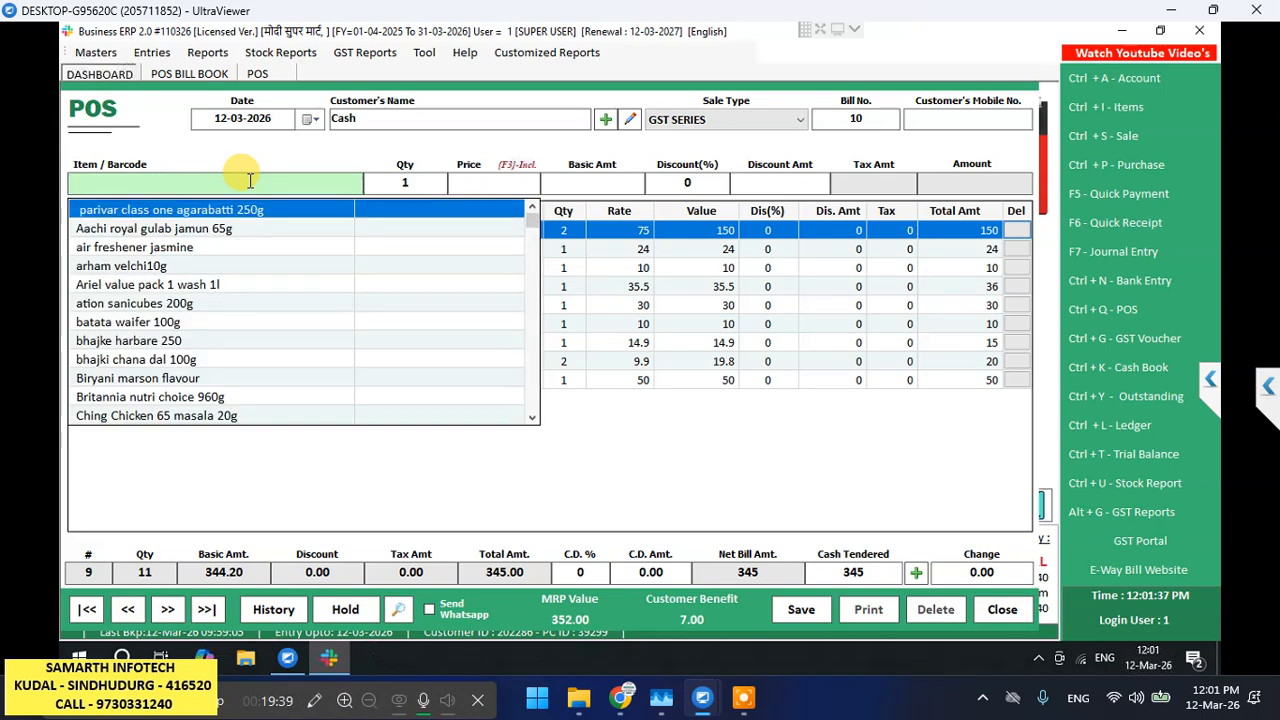
- Search for items by the name EXO, browse the variants, and select Exo bar 145g
{"action": "type", "text": "EX"}
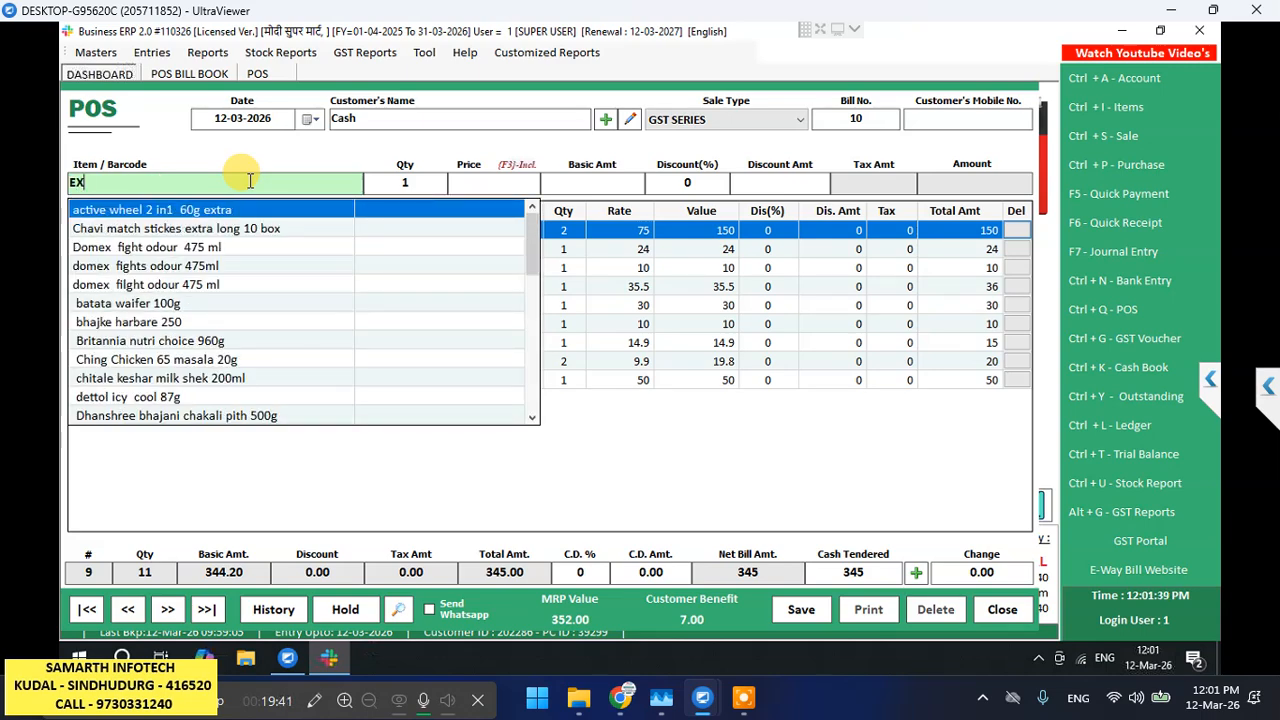
{"action": "type", "text": "O"}
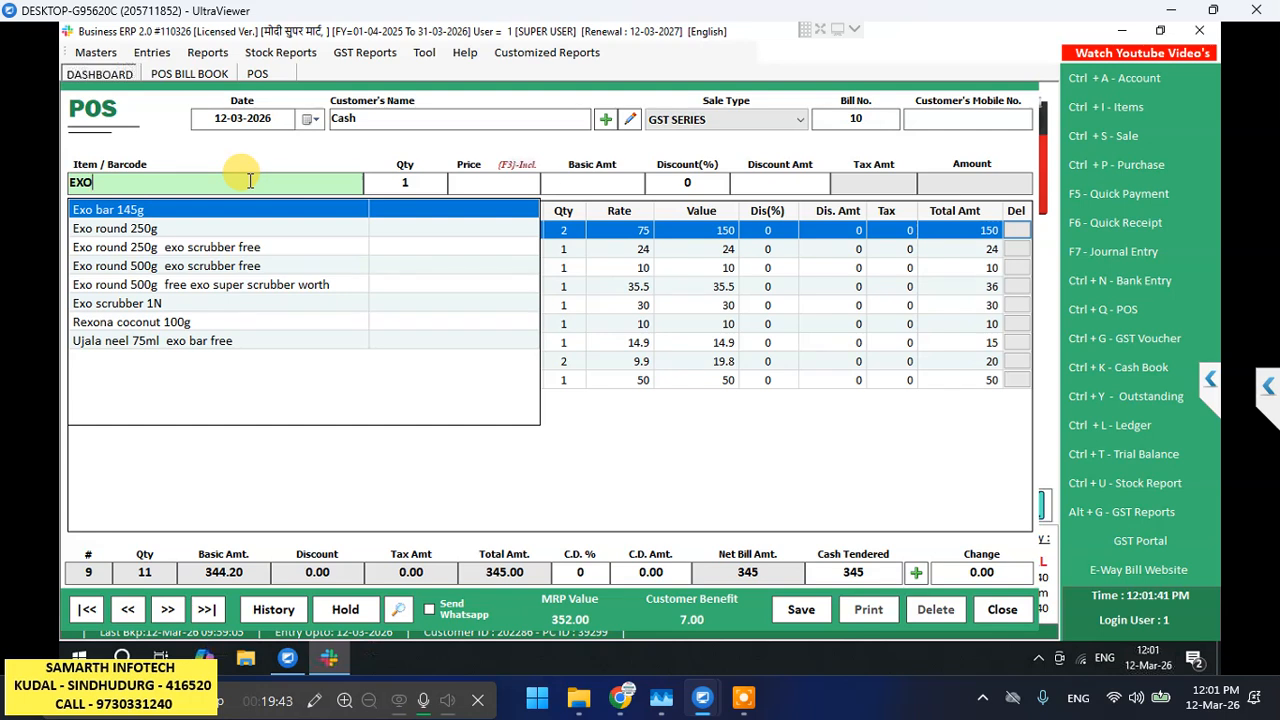
{"action": "key", "text": "Down"}
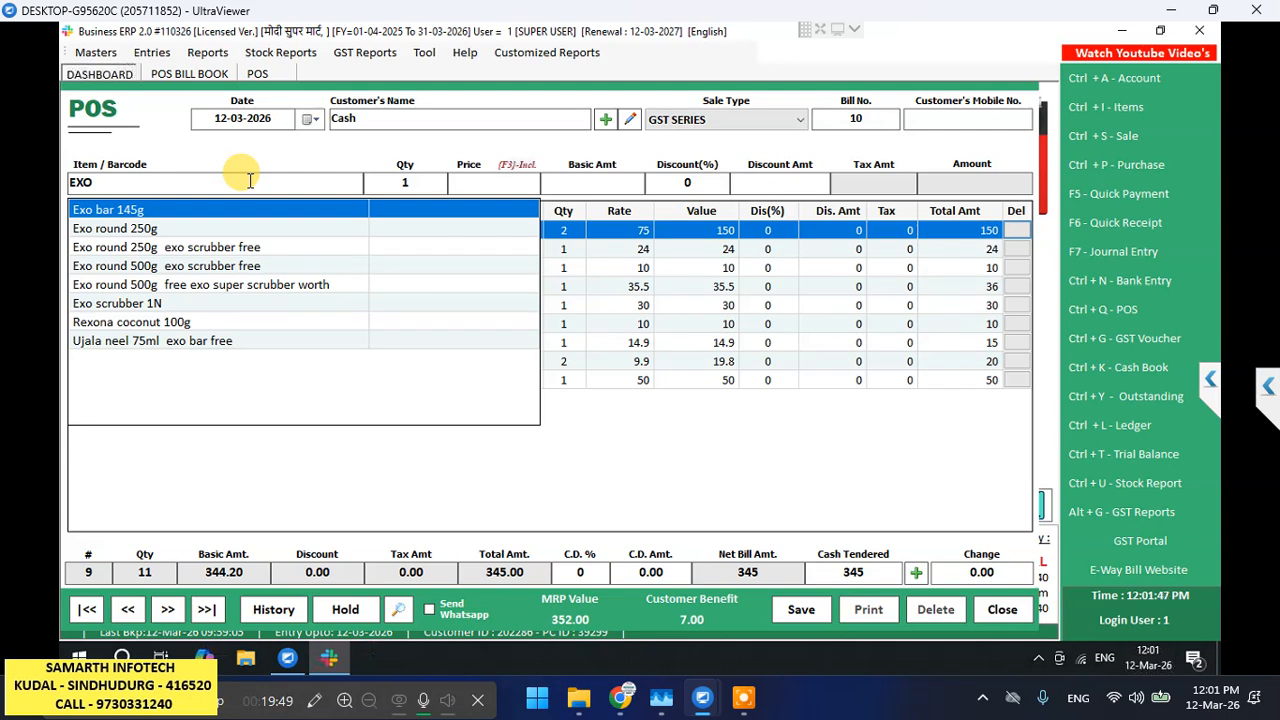
{"action": "key", "text": "Down"}
{"action": "key", "text": "Down"}
{"action": "key", "text": "Down"}
{"action": "key", "text": "Down"}
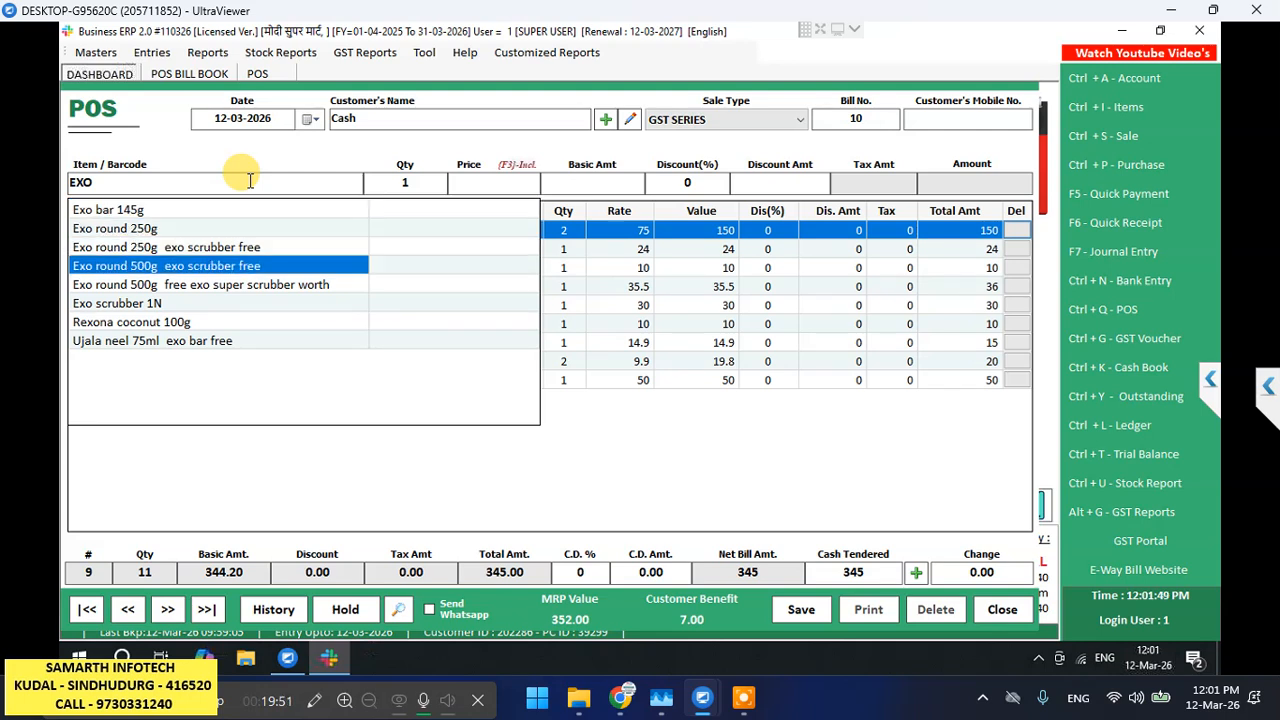
{"action": "key", "text": "Down"}
{"action": "key", "text": "Down"}
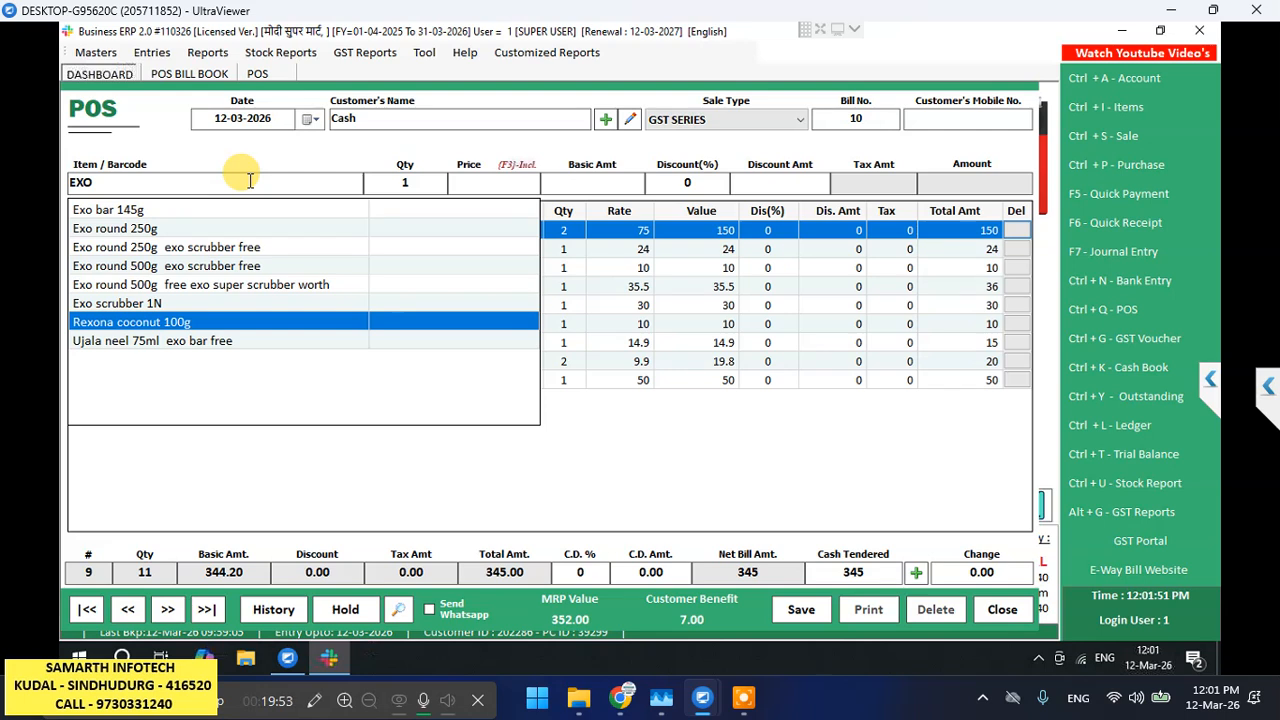
{"action": "key", "text": "Up"}
{"action": "key", "text": "Up"}
{"action": "key", "text": "Up"}
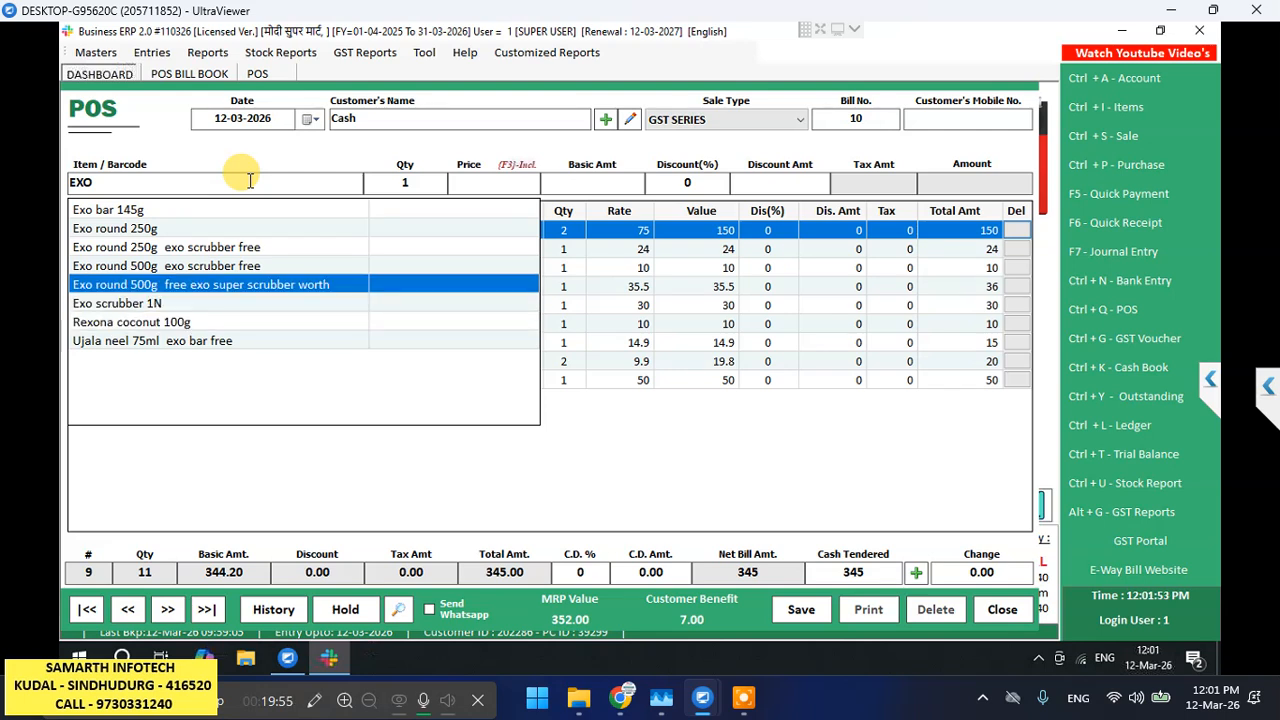
{"action": "key", "text": "Up"}
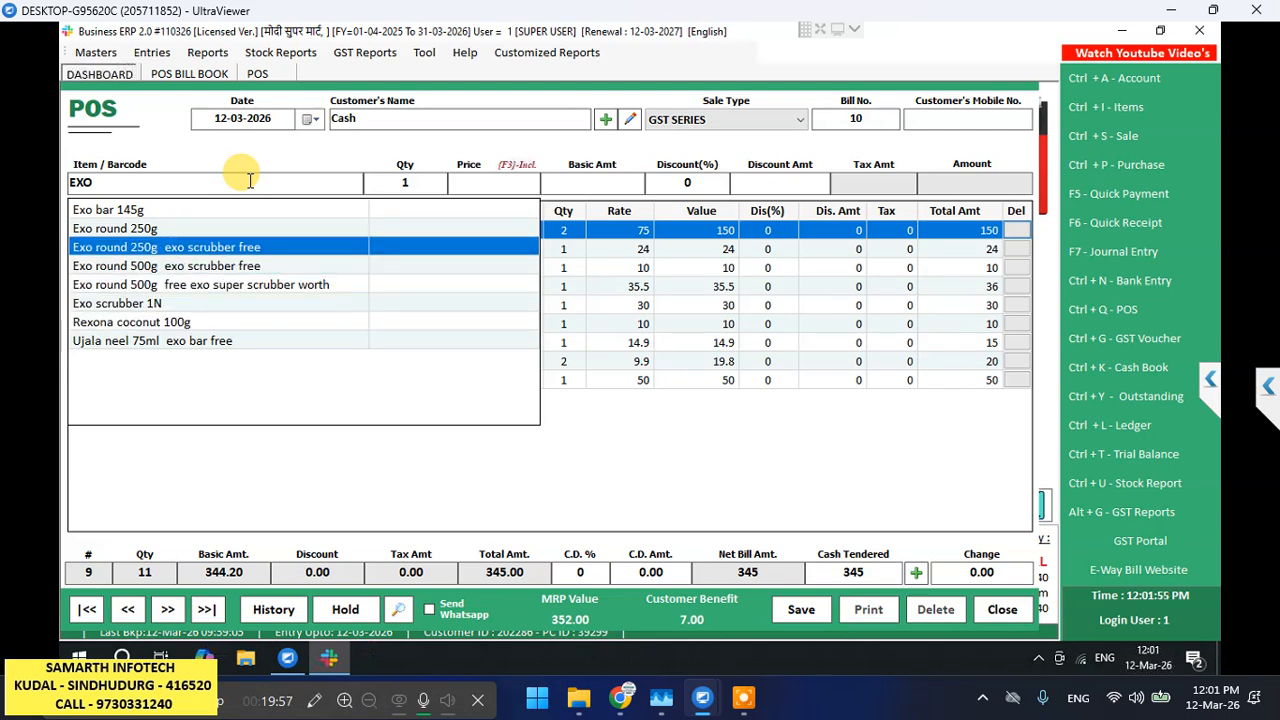
{"action": "key", "text": "Down"}
{"action": "key", "text": "Down"}
{"action": "key", "text": "Down"}
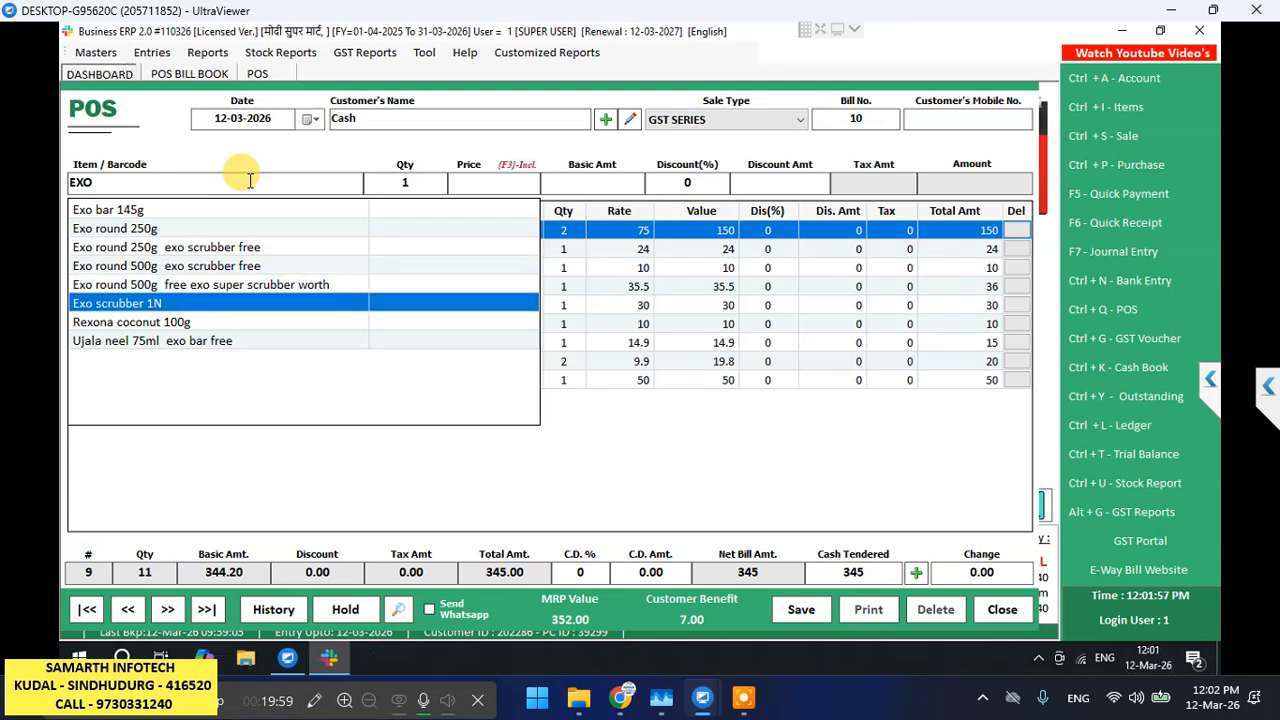
{"action": "key", "text": "Down"}
{"action": "key", "text": "Up"}
{"action": "key", "text": "Up"}
{"action": "key", "text": "Up"}
{"action": "key", "text": "Up"}
{"action": "key", "text": "Up"}
{"action": "key", "text": "Up"}
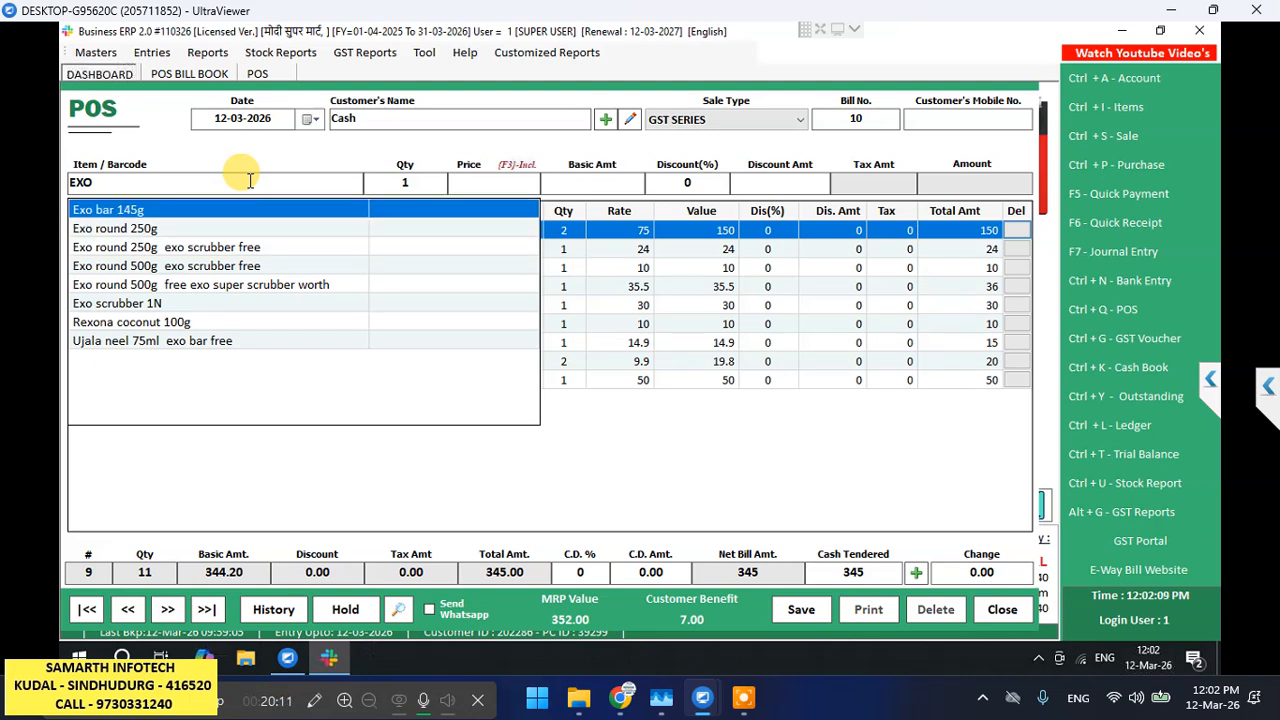
{"action": "key", "text": "Return"}
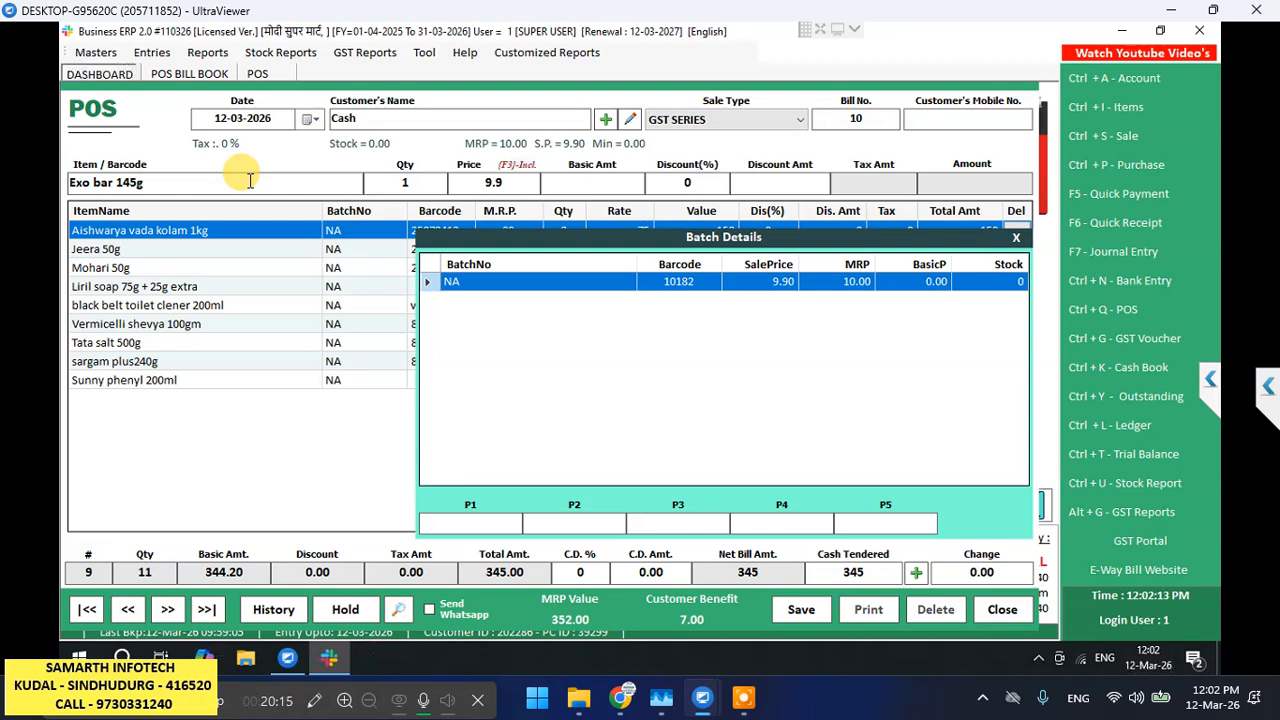
- Accept the NA batch of Exo bar 145g and add one unit to the bill at a price of 9.9
{"action": "key", "text": "Return"}
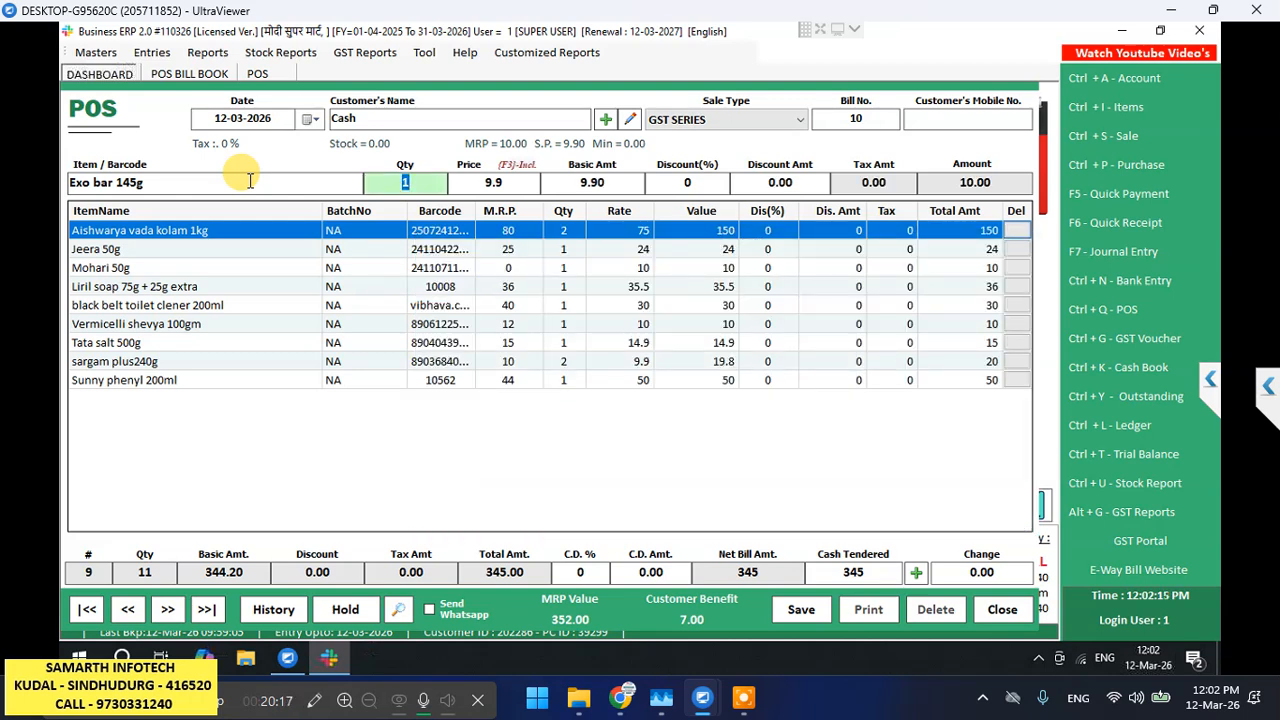
{"action": "key", "text": "Return"}
{"action": "key", "text": "Return"}
{"action": "key", "text": "Return"}
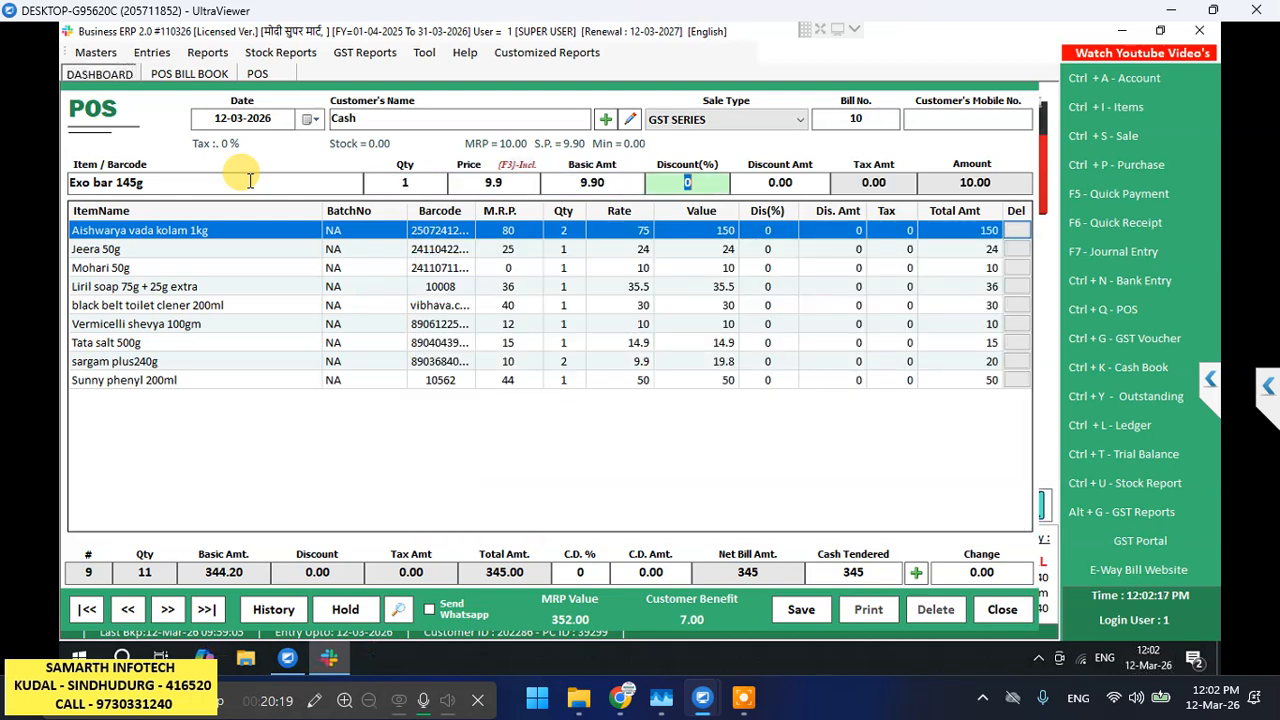
{"action": "key", "text": "Return"}
{"action": "key", "text": "Return"}
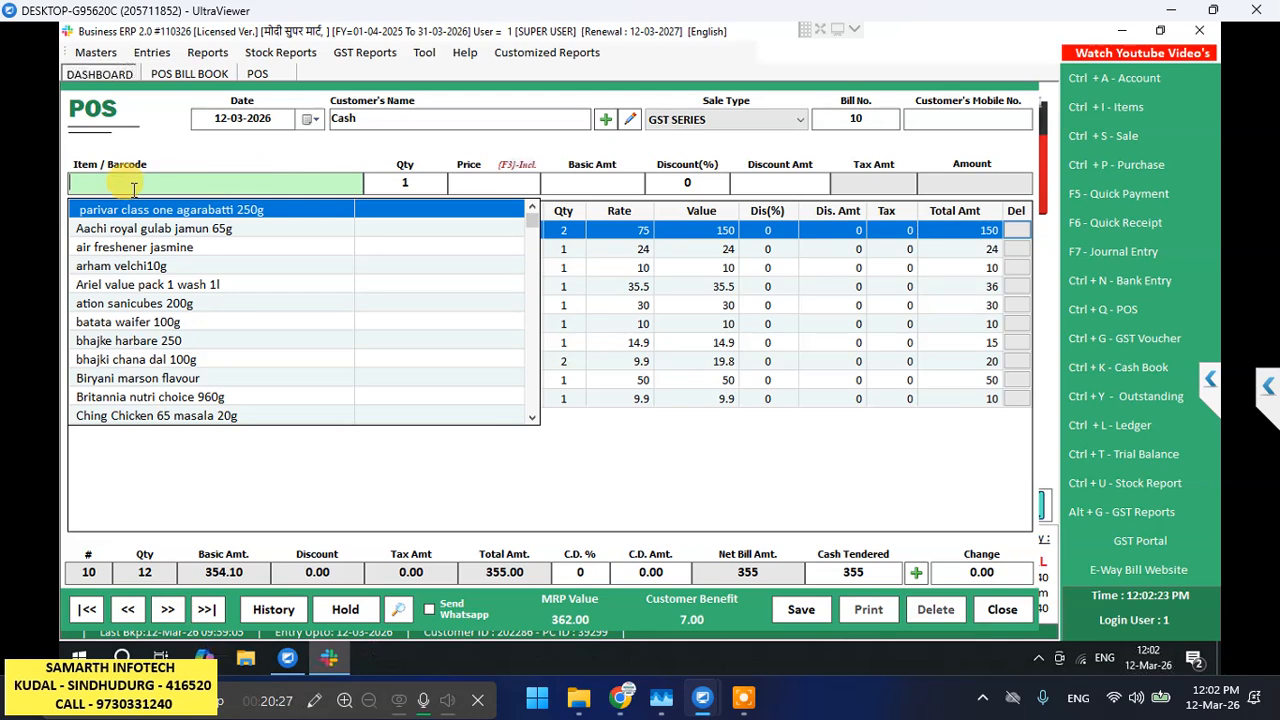
{"action": "key", "text": "Escape"}
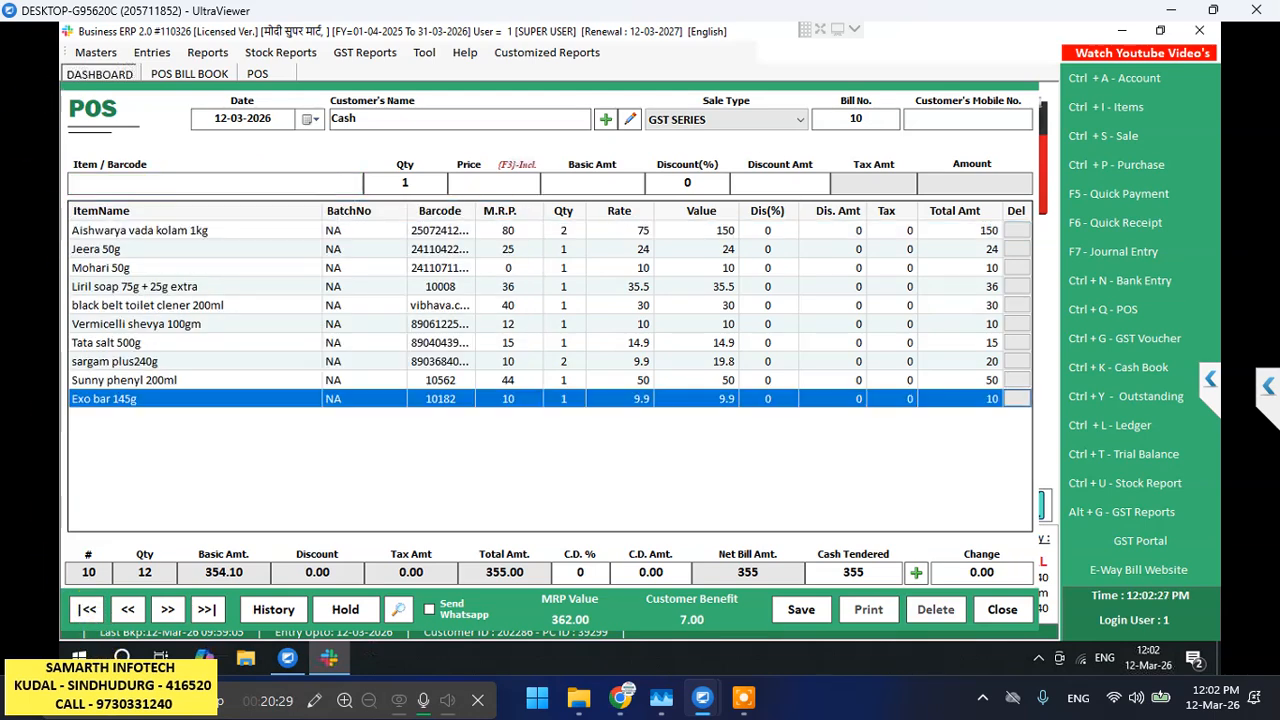
{"action": "left_click", "coordinate": [112, 703]}
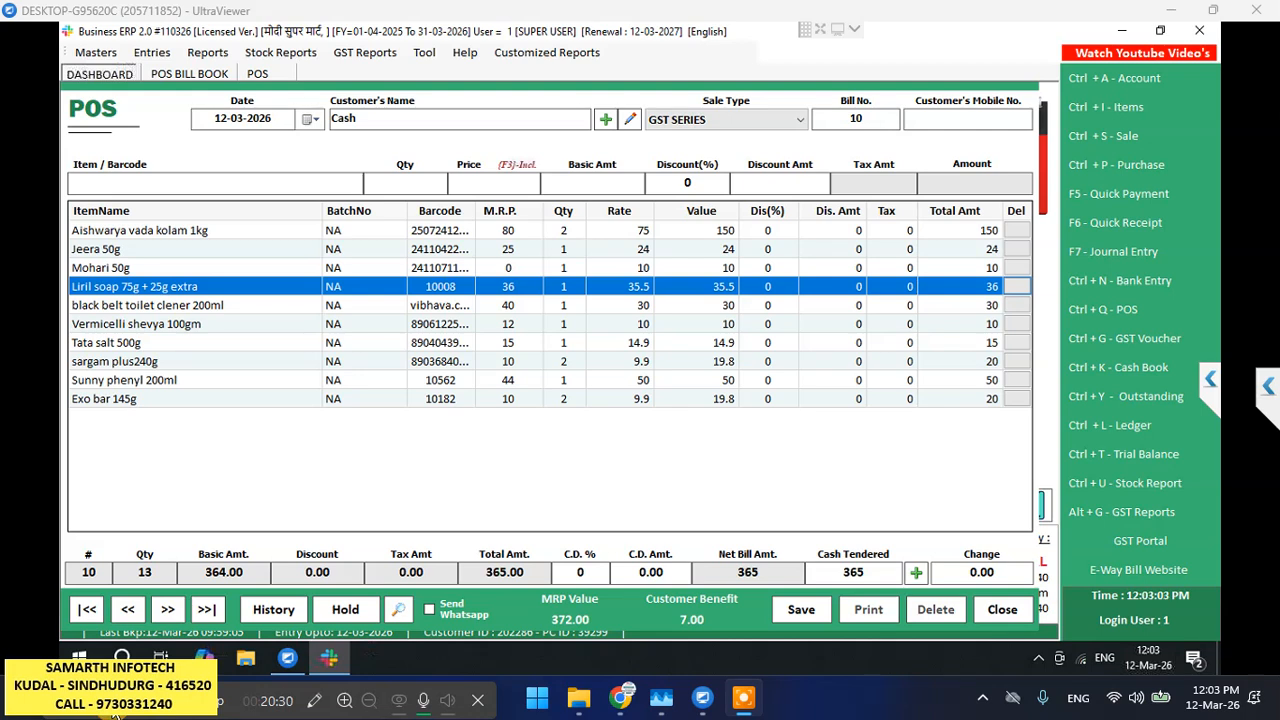
{"action": "key", "text": "Up"}
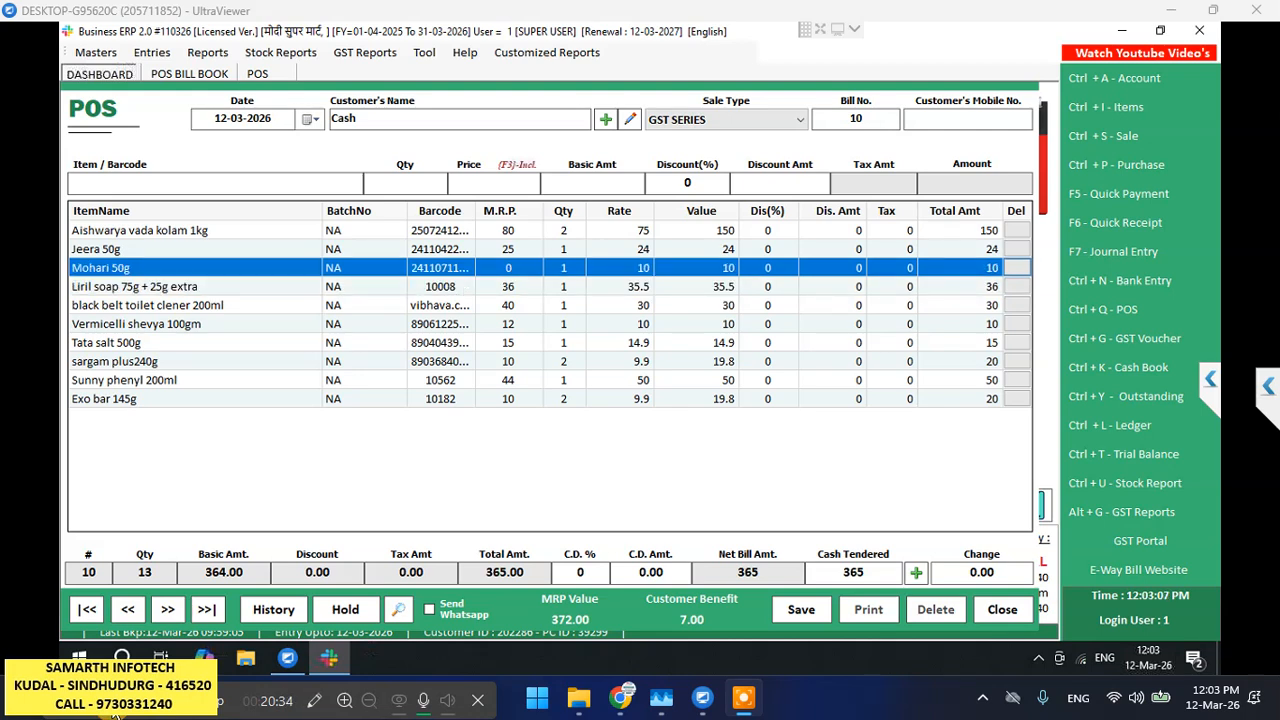
{"action": "key", "text": "Up"}
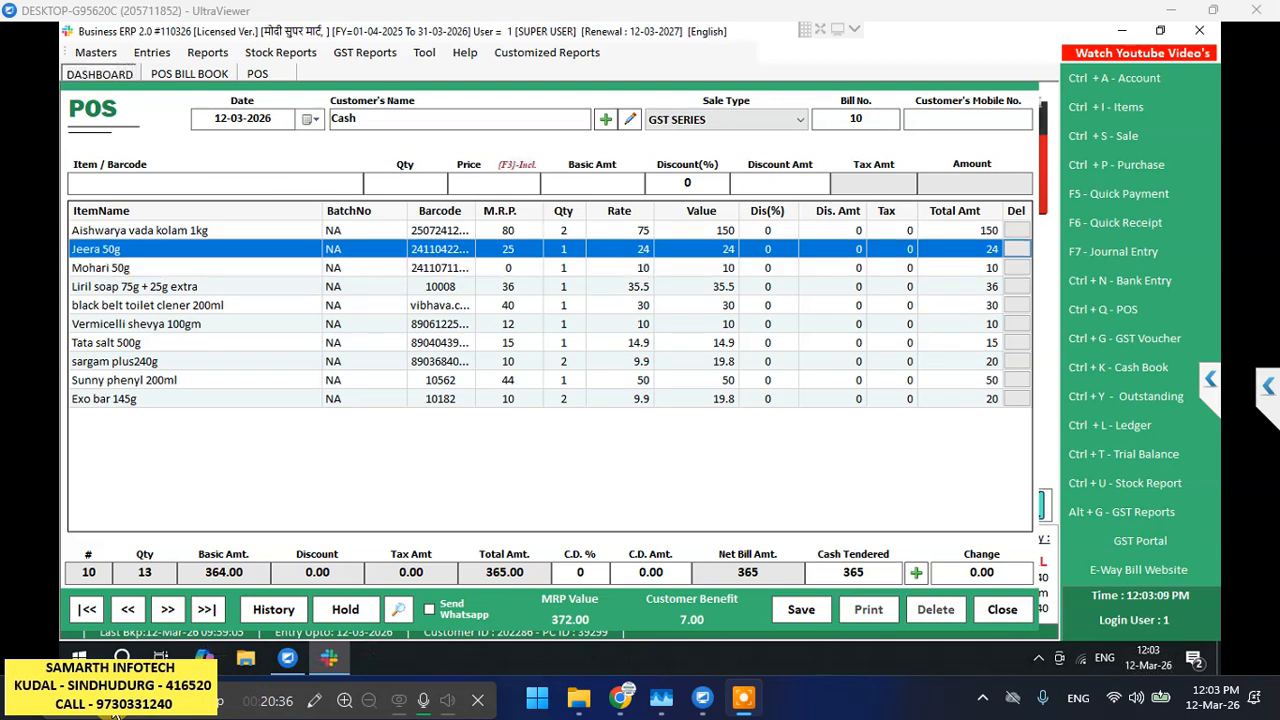
{"action": "key", "text": "Up"}
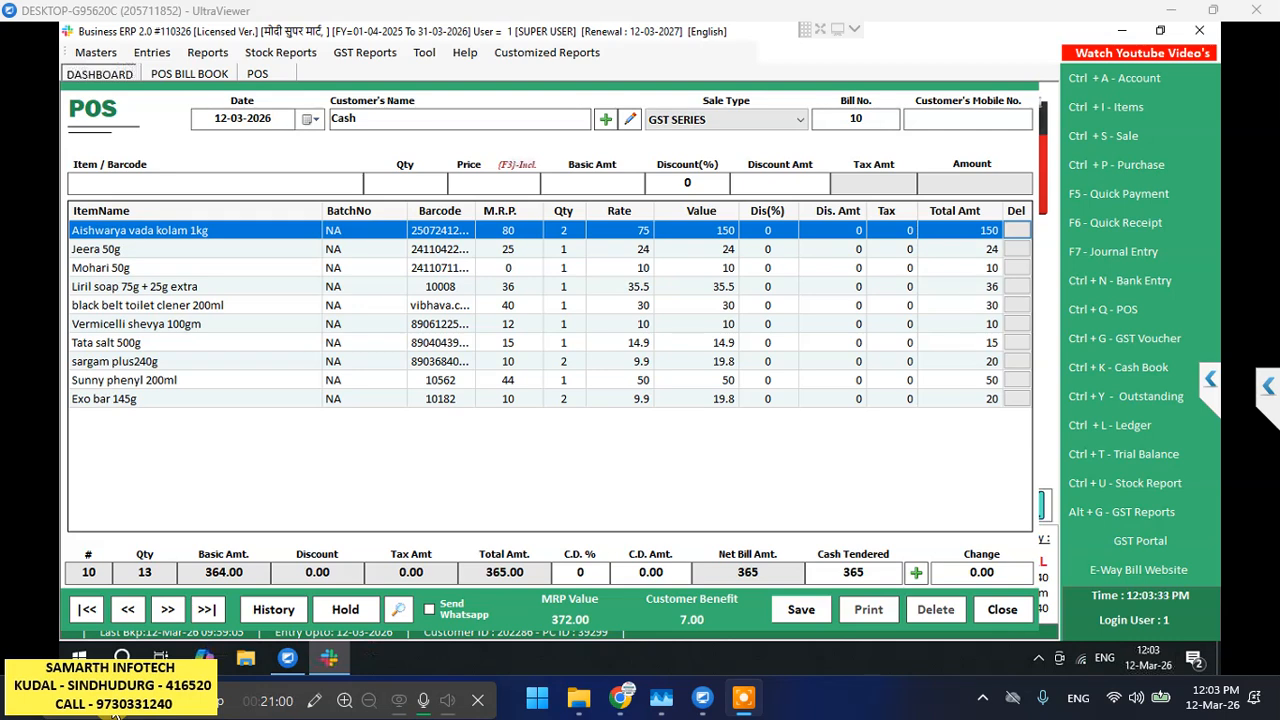
- Save bill 10 with the full amount of 365 paid by eWallet through the GPAY account
{"action": "left_click", "coordinate": [801, 609]}
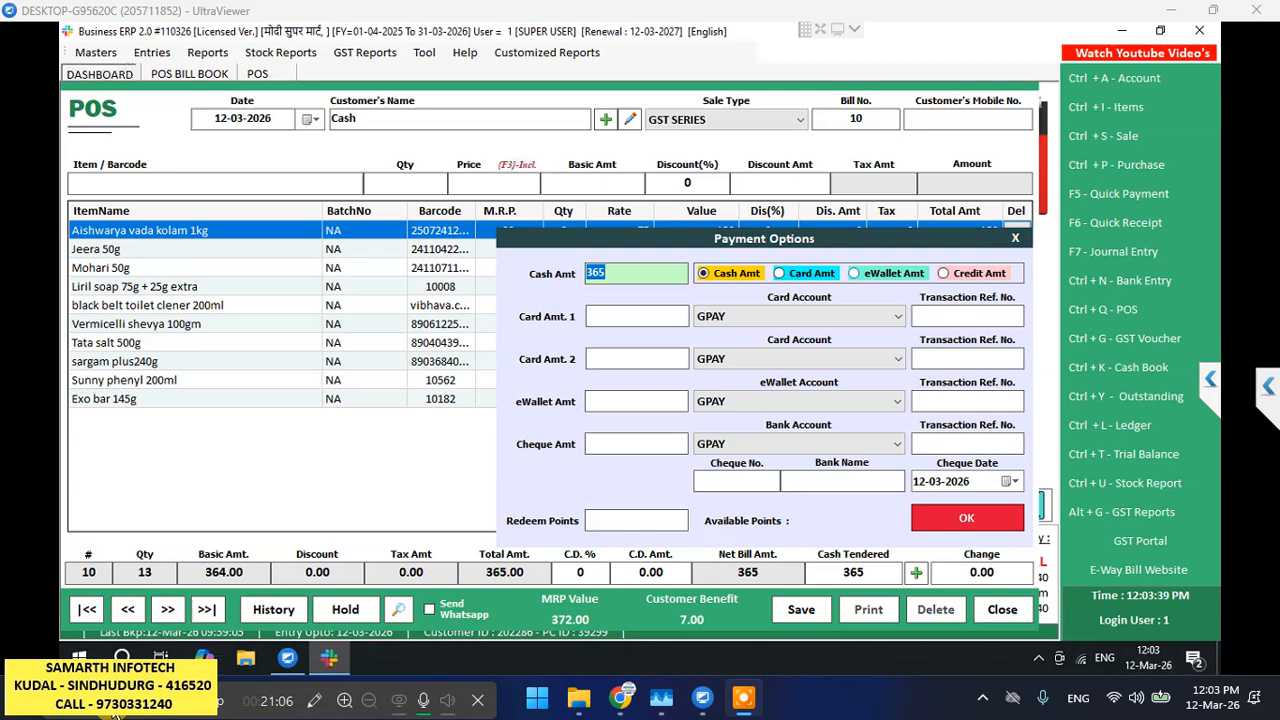
{"action": "left_click", "coordinate": [854, 273]}
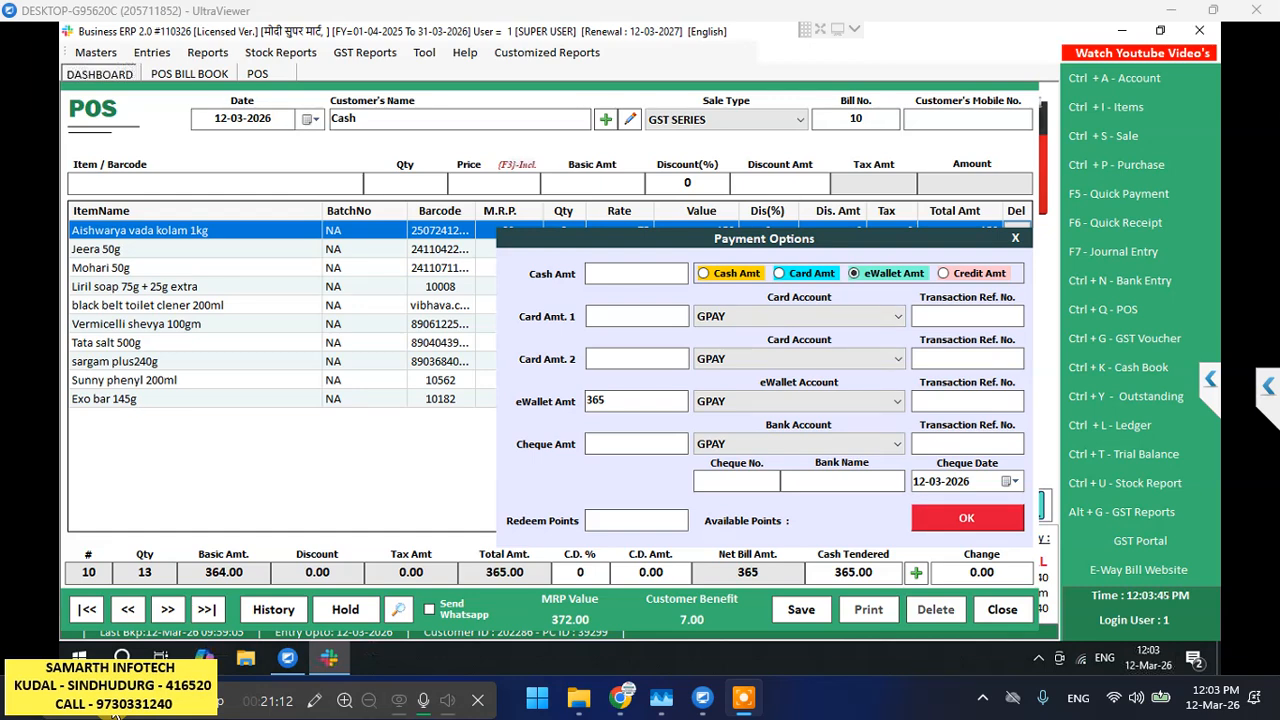
{"action": "key", "text": "Return"}
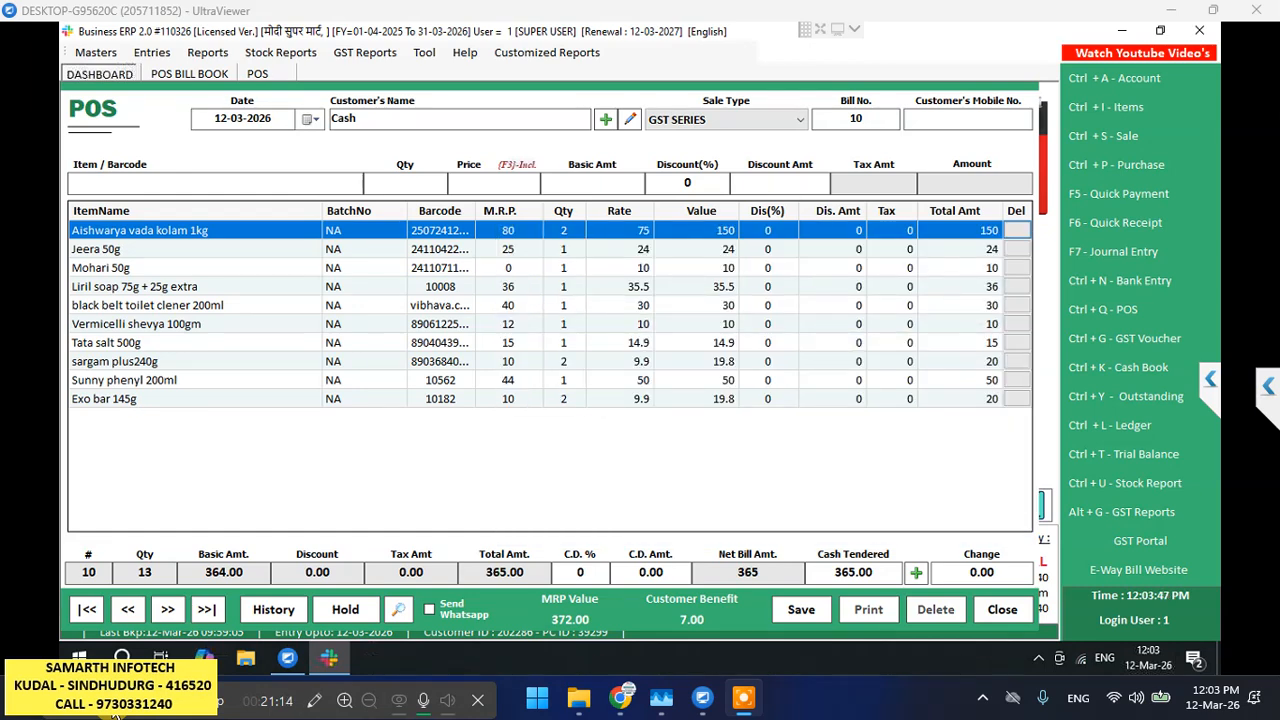
{"action": "key", "text": "Return"}
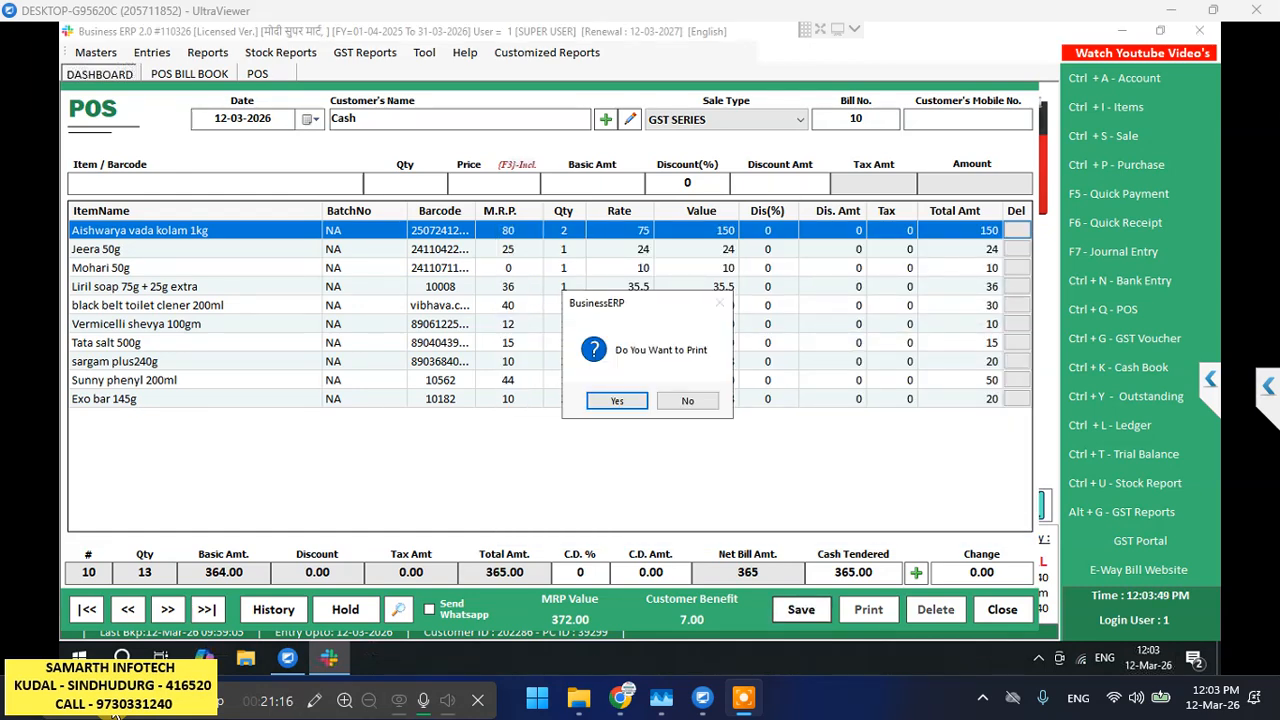
- Print one copy of all pages of bill 10 and close the report preview
{"action": "key", "text": "Return"}
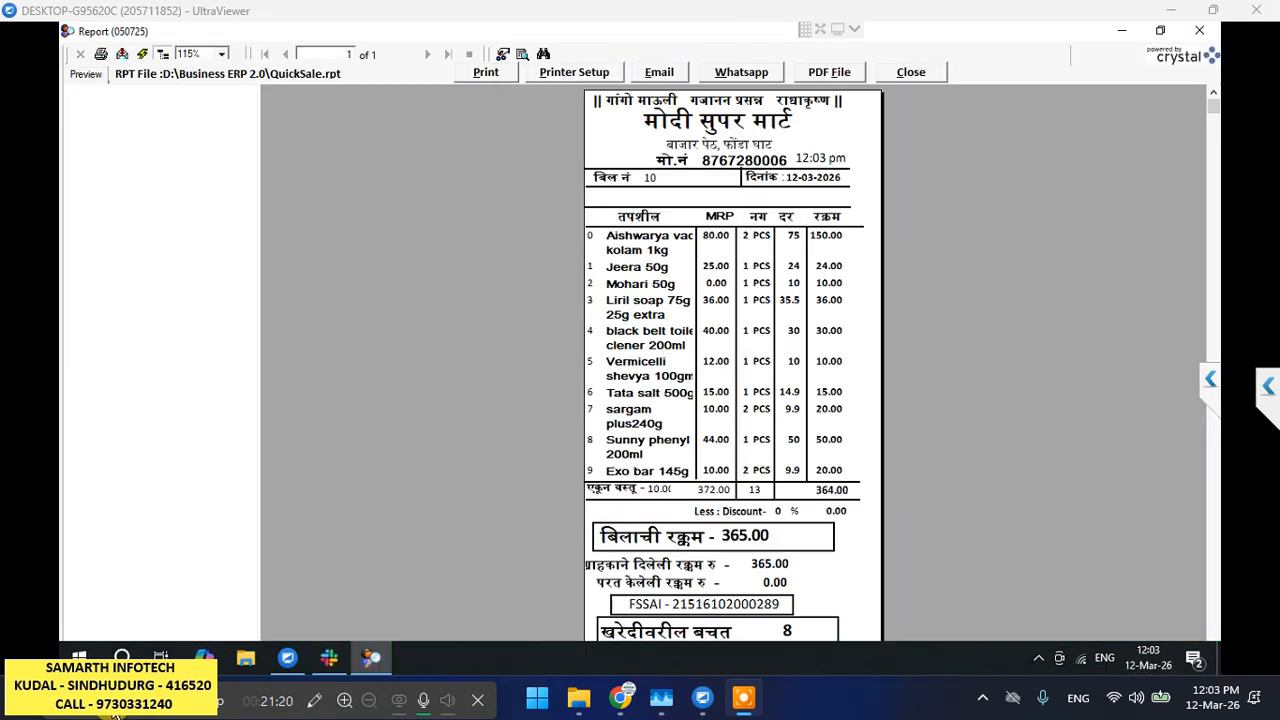
{"action": "key", "text": "Return"}
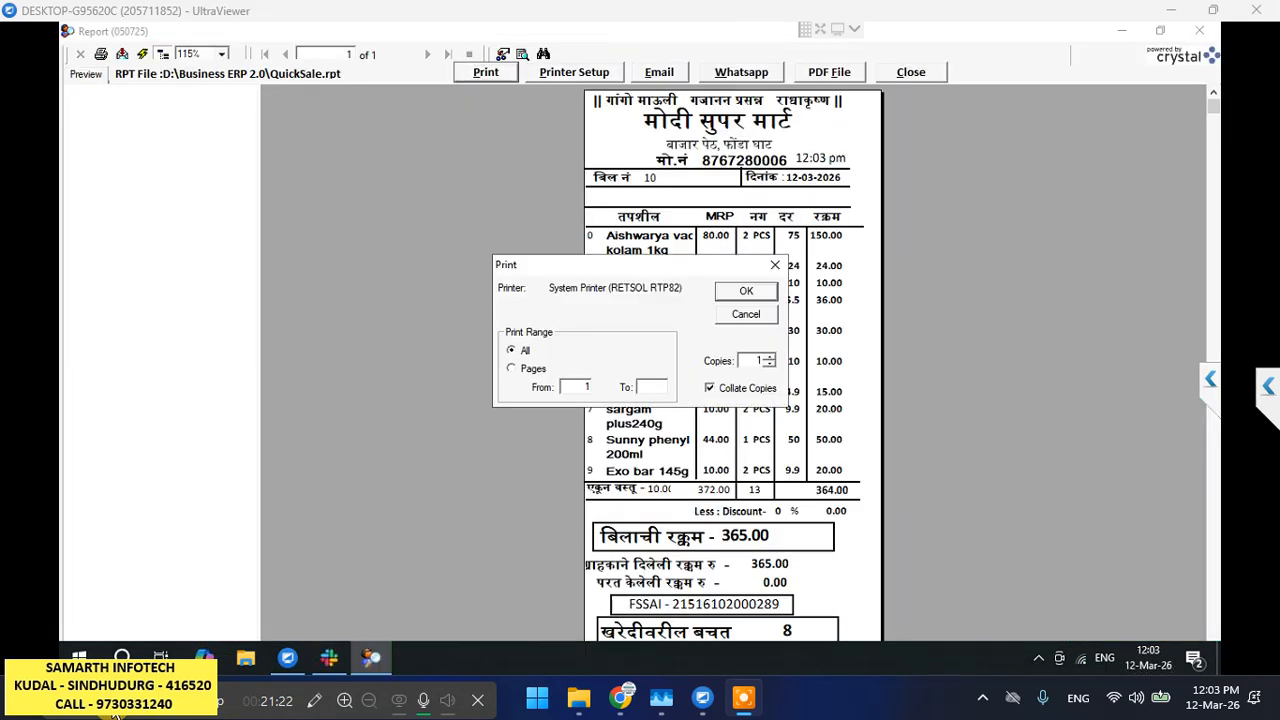
{"action": "key", "text": "Return"}
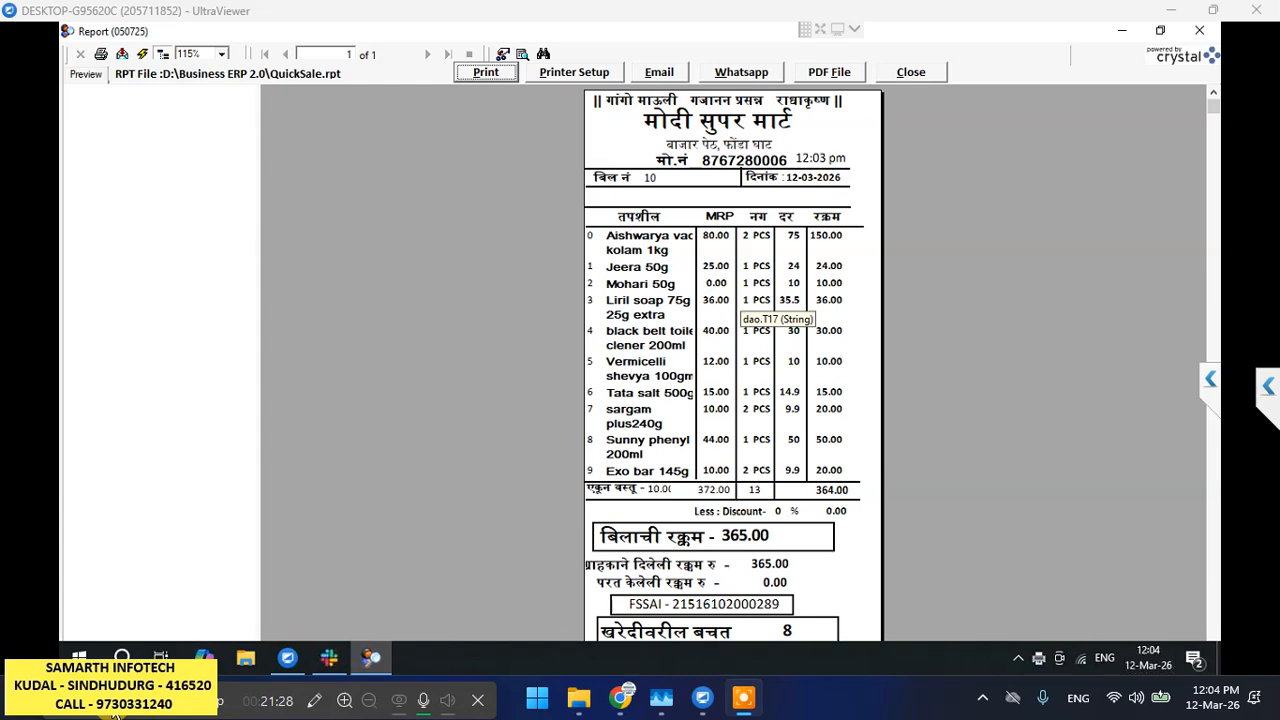
{"action": "key", "text": "alt+c"}
{"action": "key", "text": "Return"}
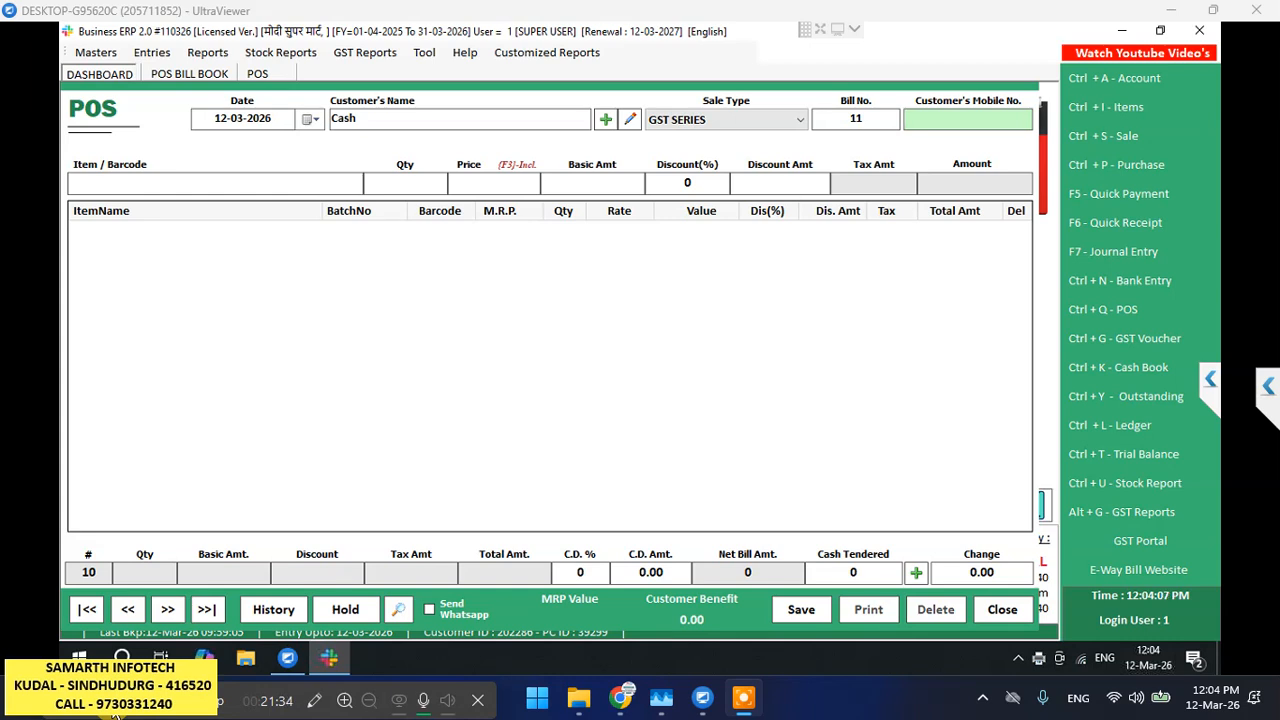
- Select Liril soap 75g + 25g extra on the new bill through a name search for LIRIL and open its item record
{"action": "key", "text": "Return"}
{"action": "type", "text": "LI"}
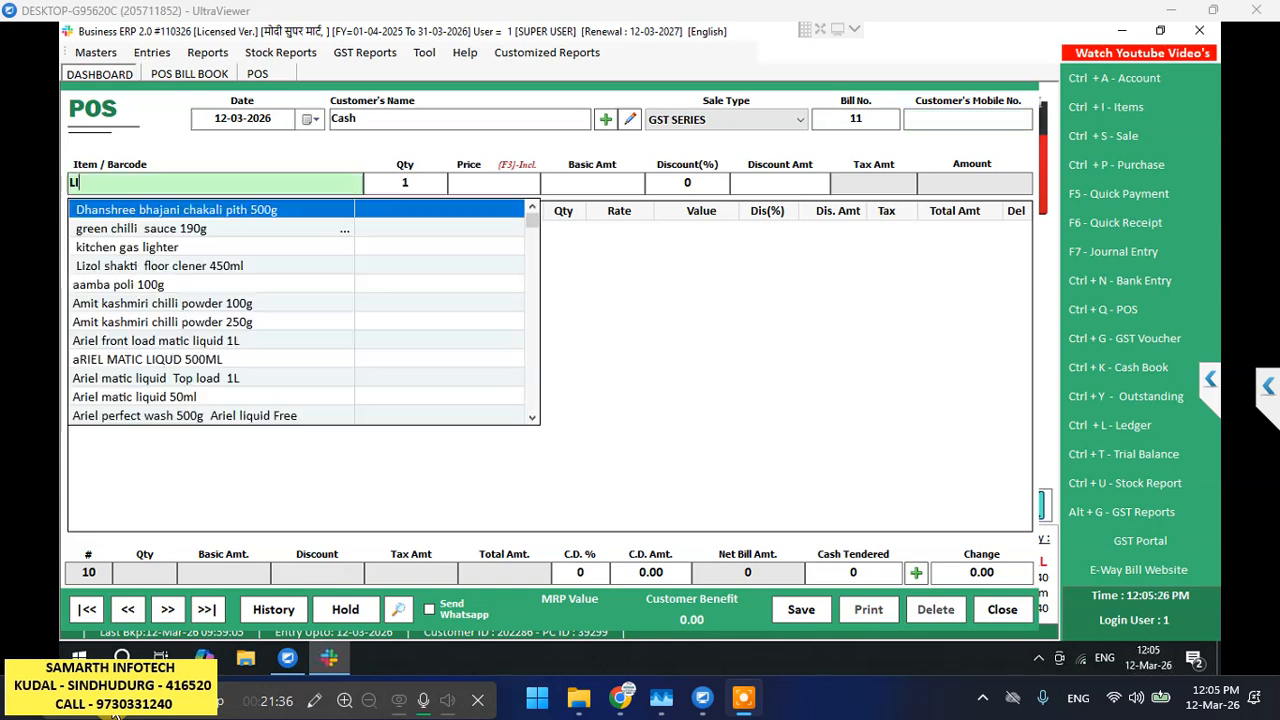
{"action": "type", "text": "RIL"}
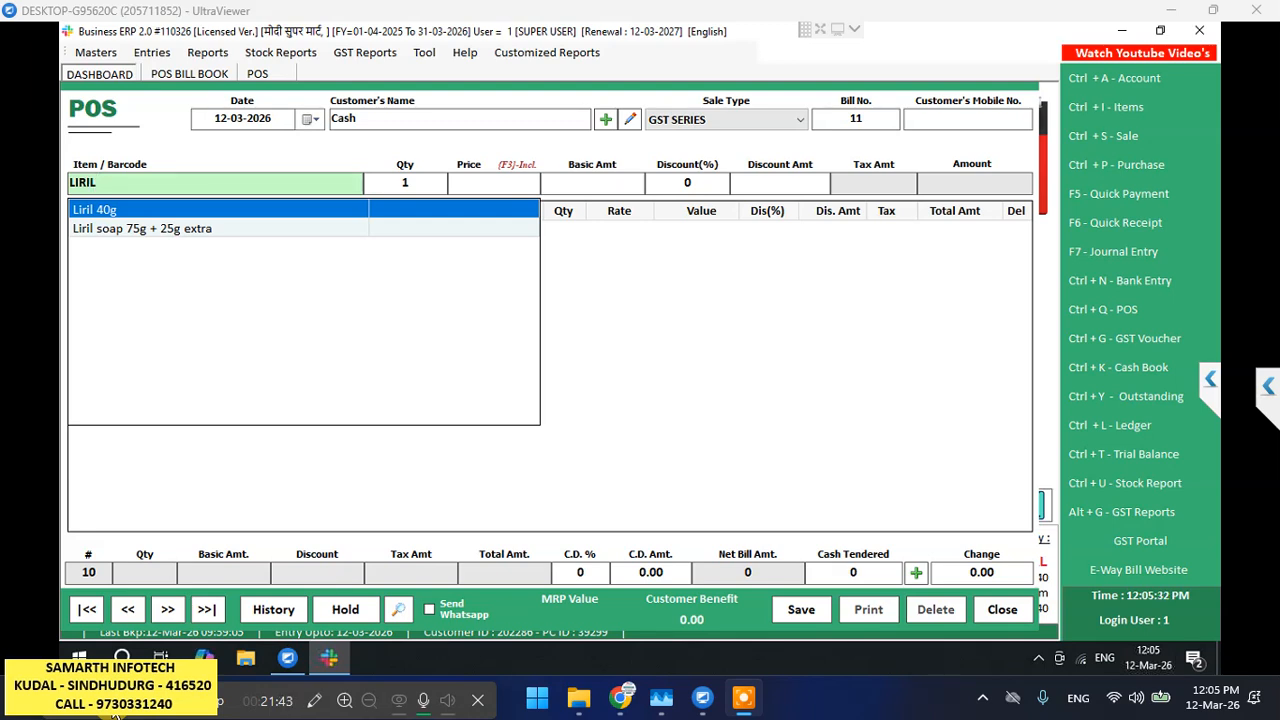
{"action": "key", "text": "Down"}
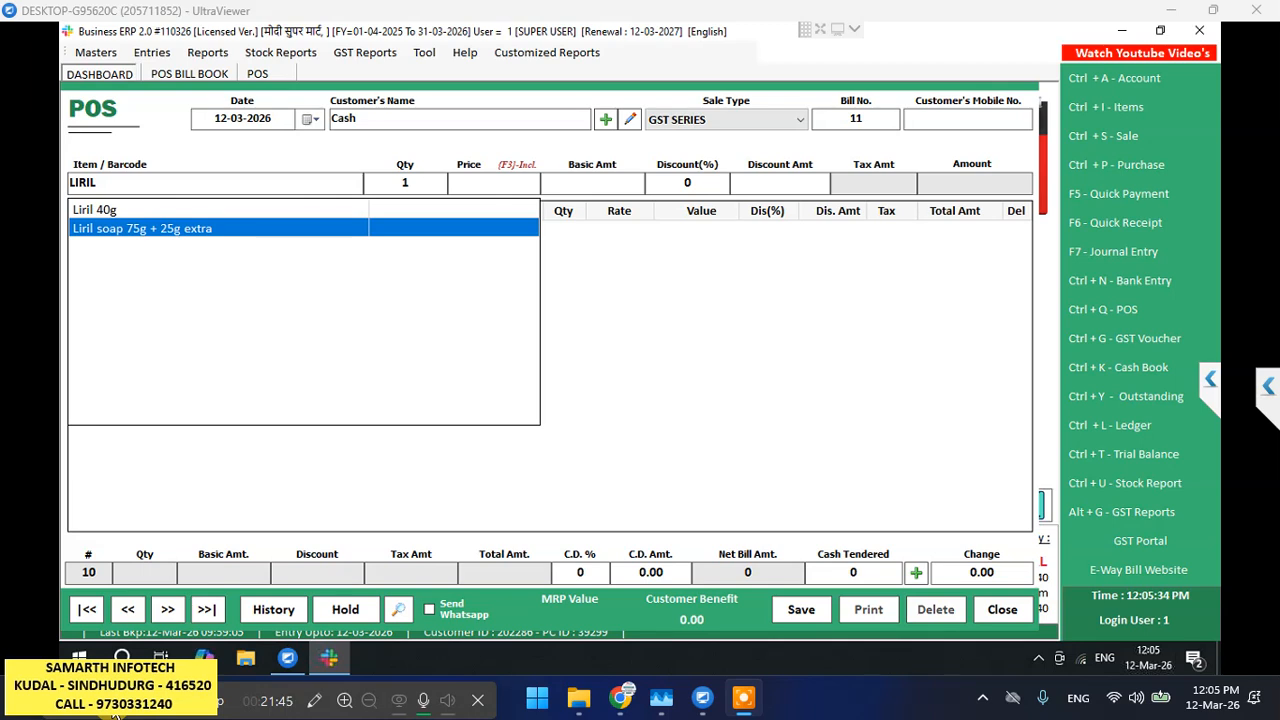
{"action": "key", "text": "Return"}
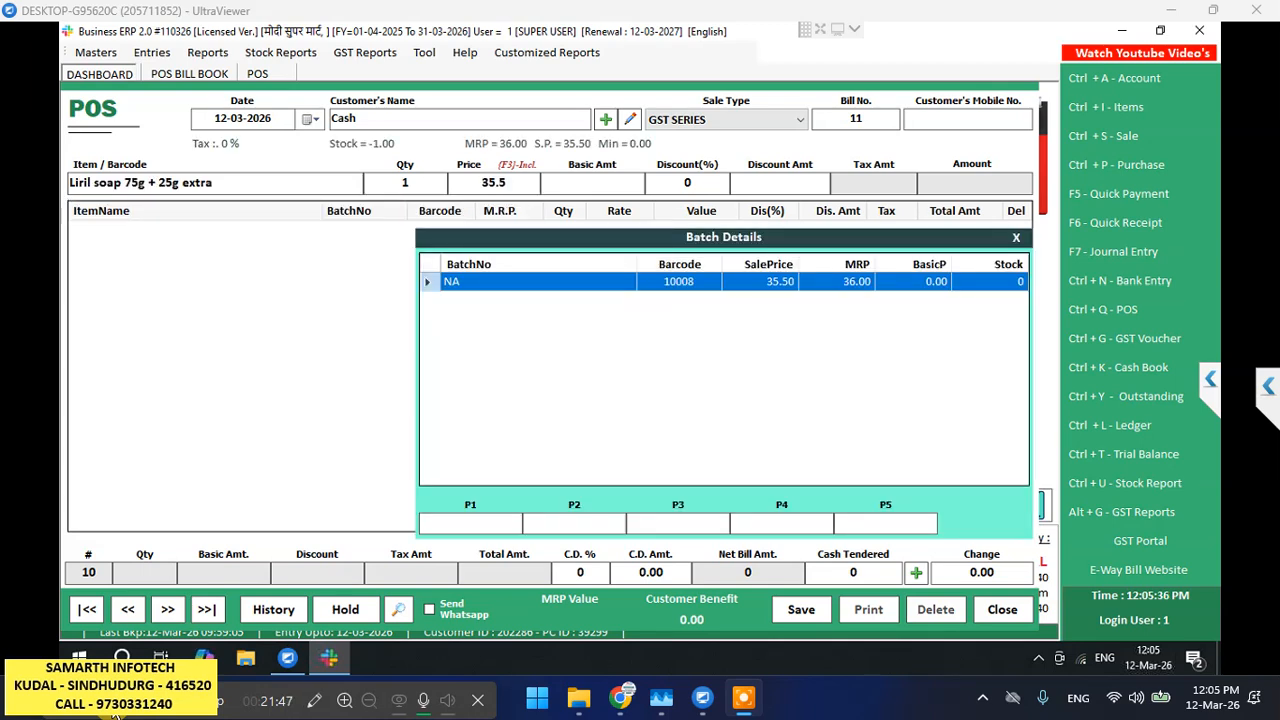
{"action": "key", "text": "Escape"}
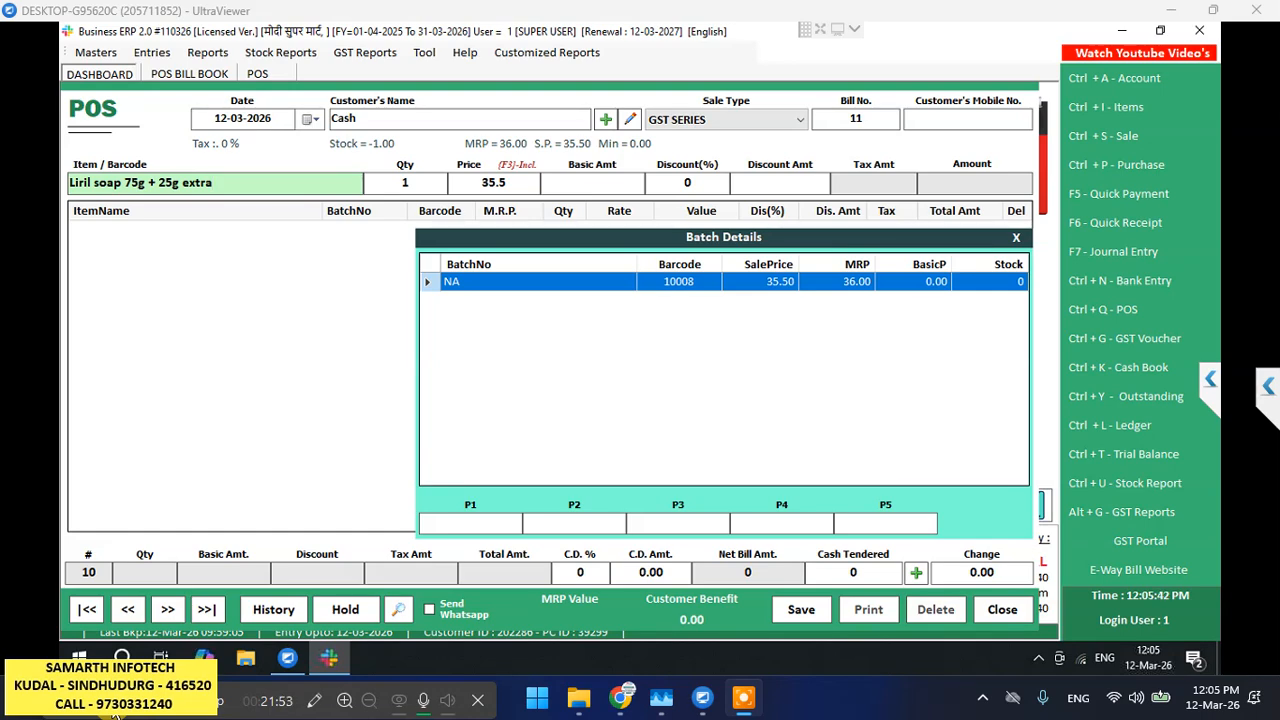
{"action": "key", "text": "F2"}
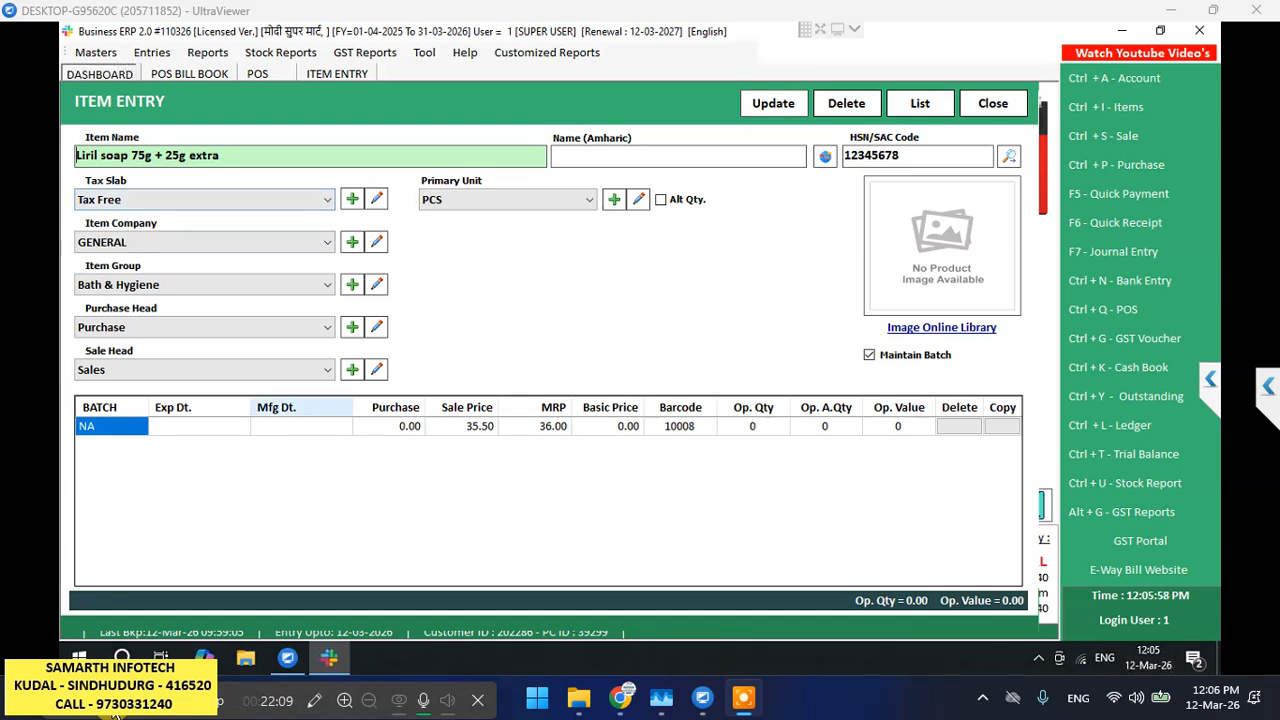
{"action": "left_click", "coordinate": [680, 426]}
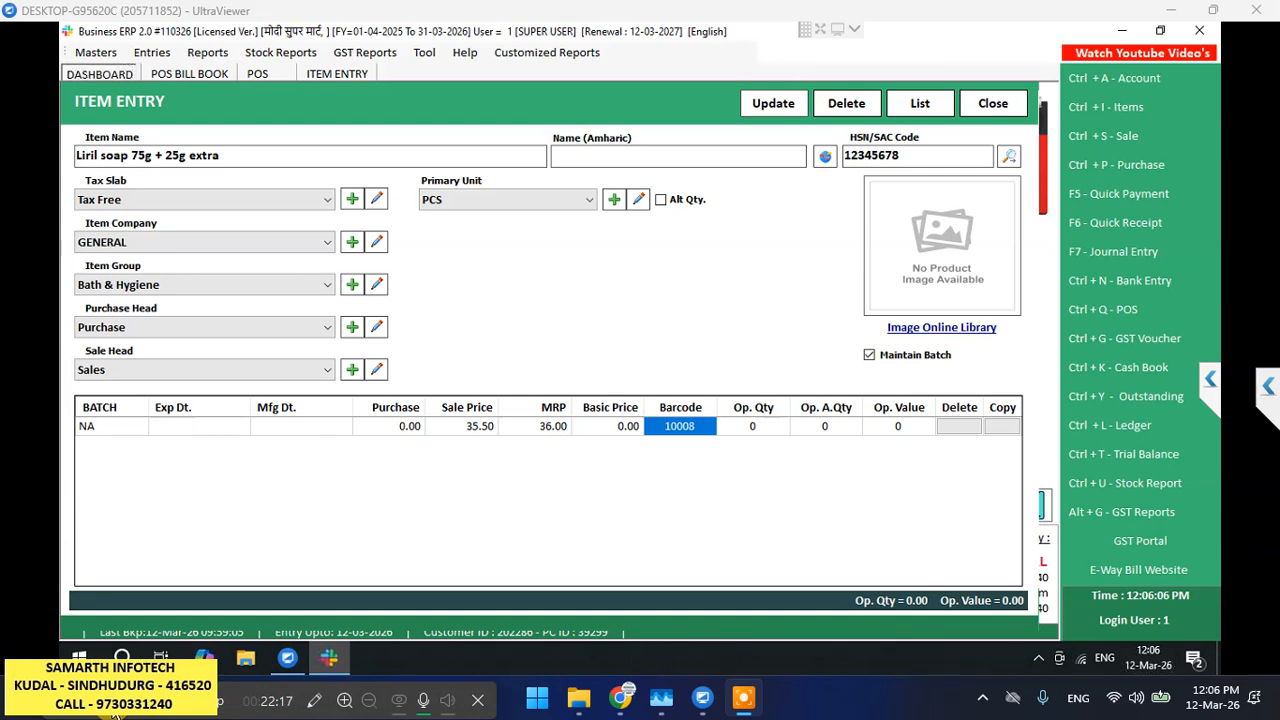
{"action": "type", "text": "8909106059597"}
{"action": "key", "text": "Return"}
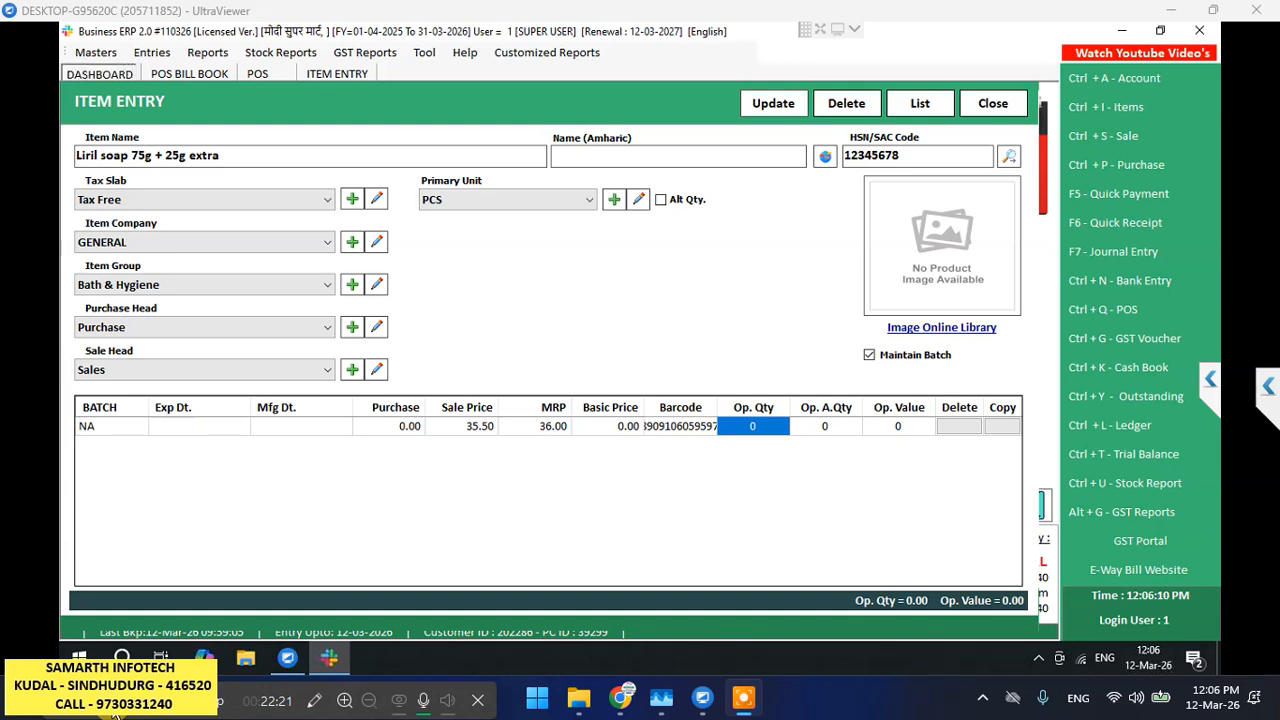
{"action": "left_click", "coordinate": [773, 103]}
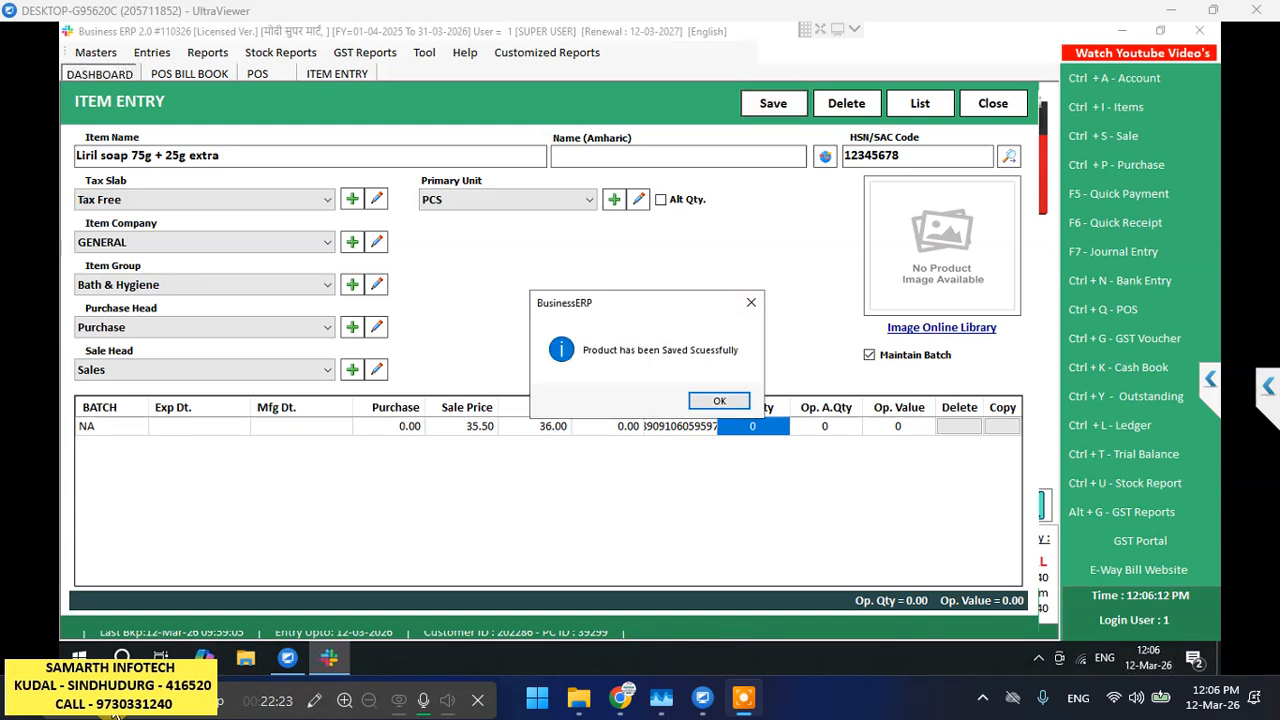
{"action": "key", "text": "Return"}
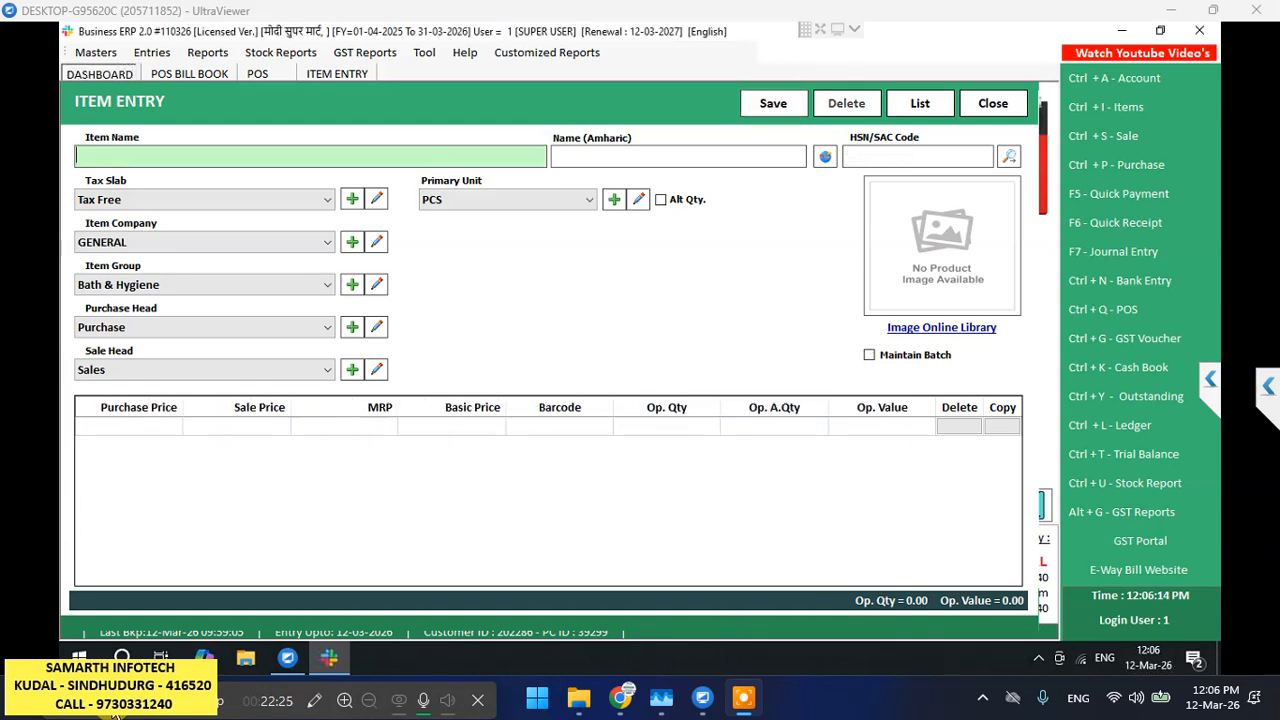
{"action": "left_click", "coordinate": [993, 103]}
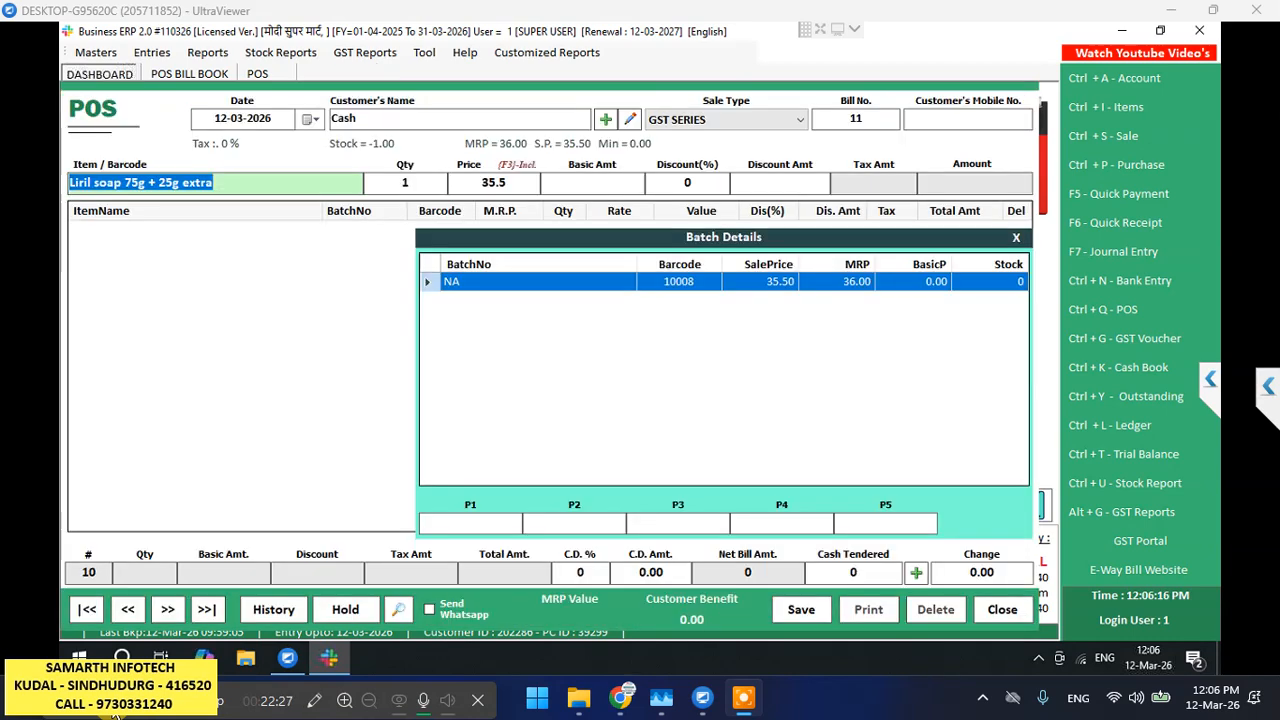
- Clear the item entry and add one Liril soap 75g + 25g extra to bill 11 by its new barcode
{"action": "key", "text": "BackSpace"}
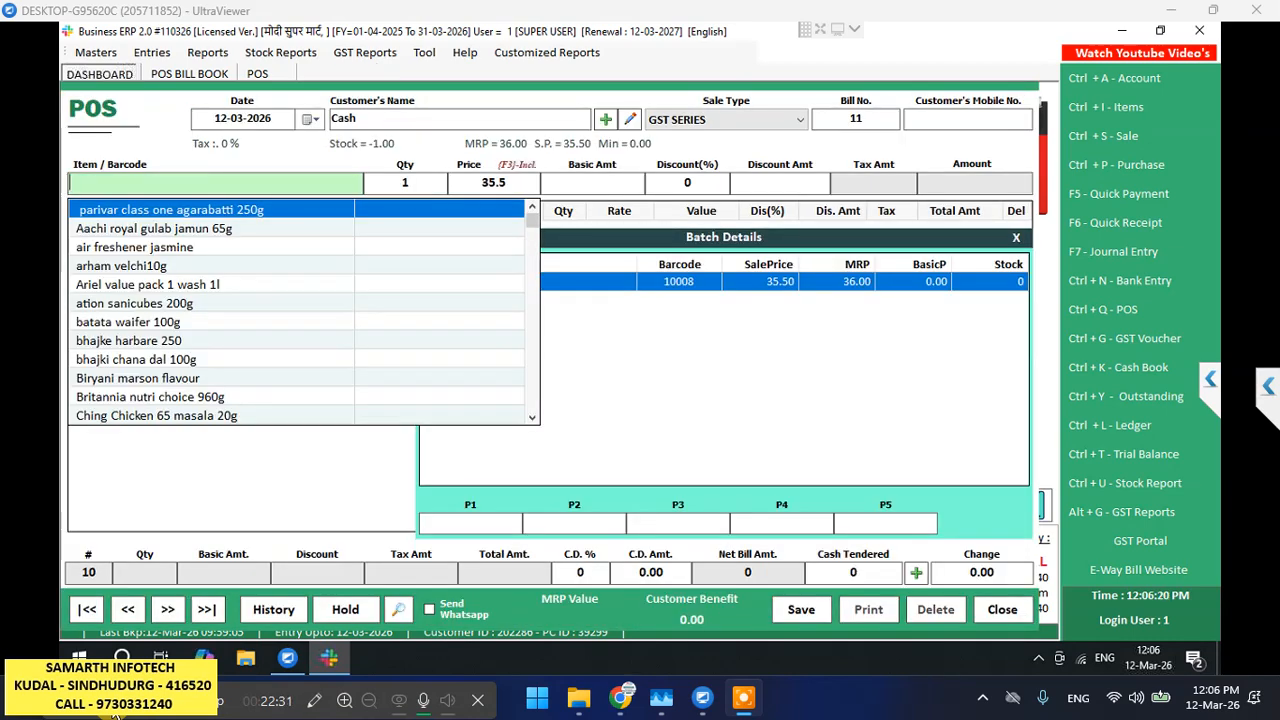
{"action": "key", "text": "Return"}
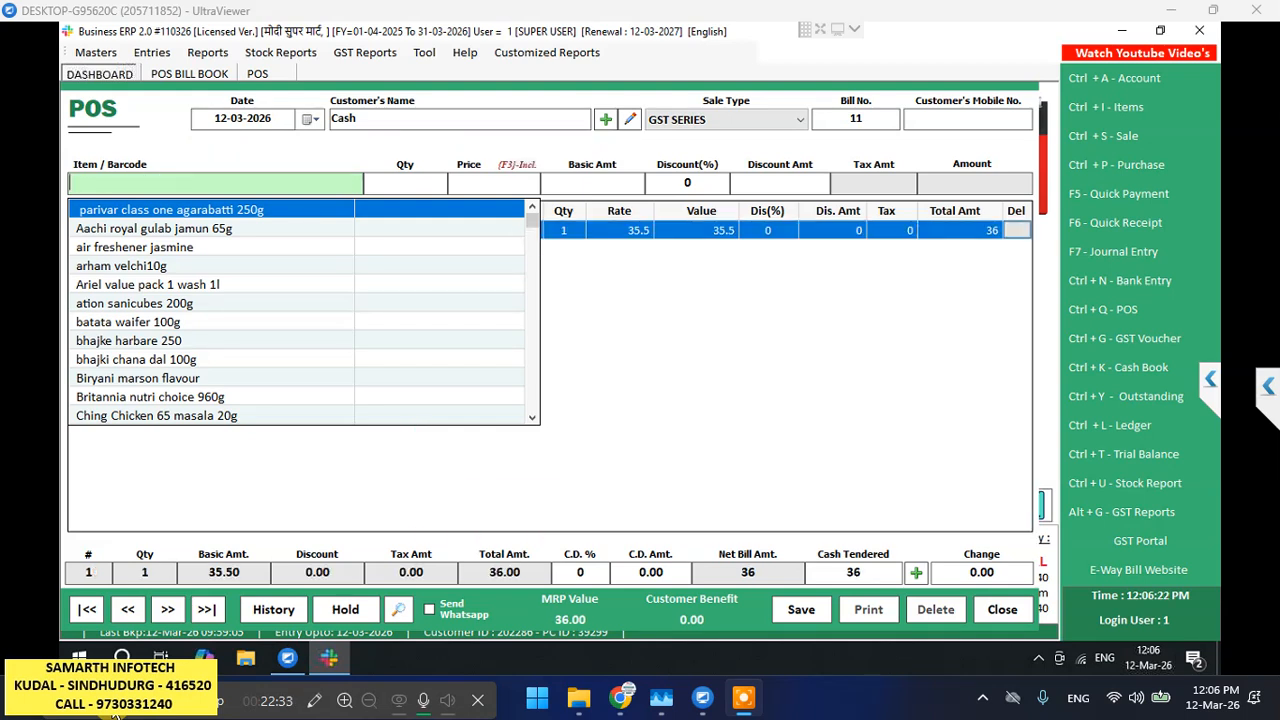